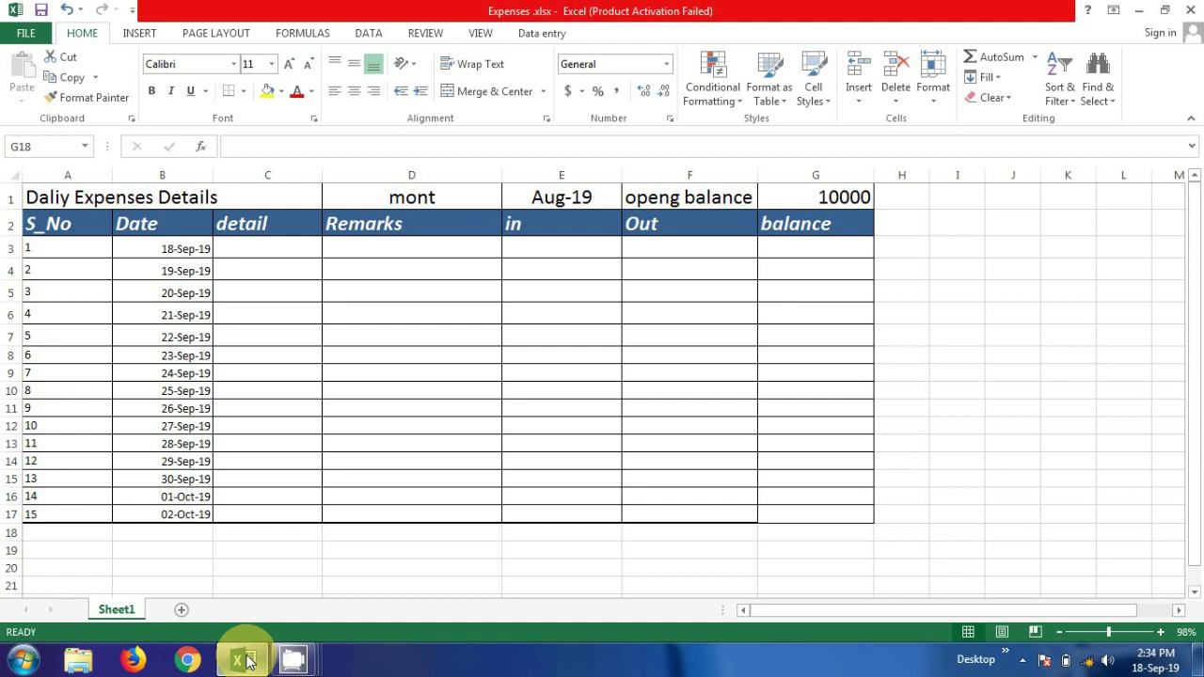
# - Show the desktop and open Expenses .xlsx from there, declining to reload the copy that is already open
pyautogui.click(243, 661)
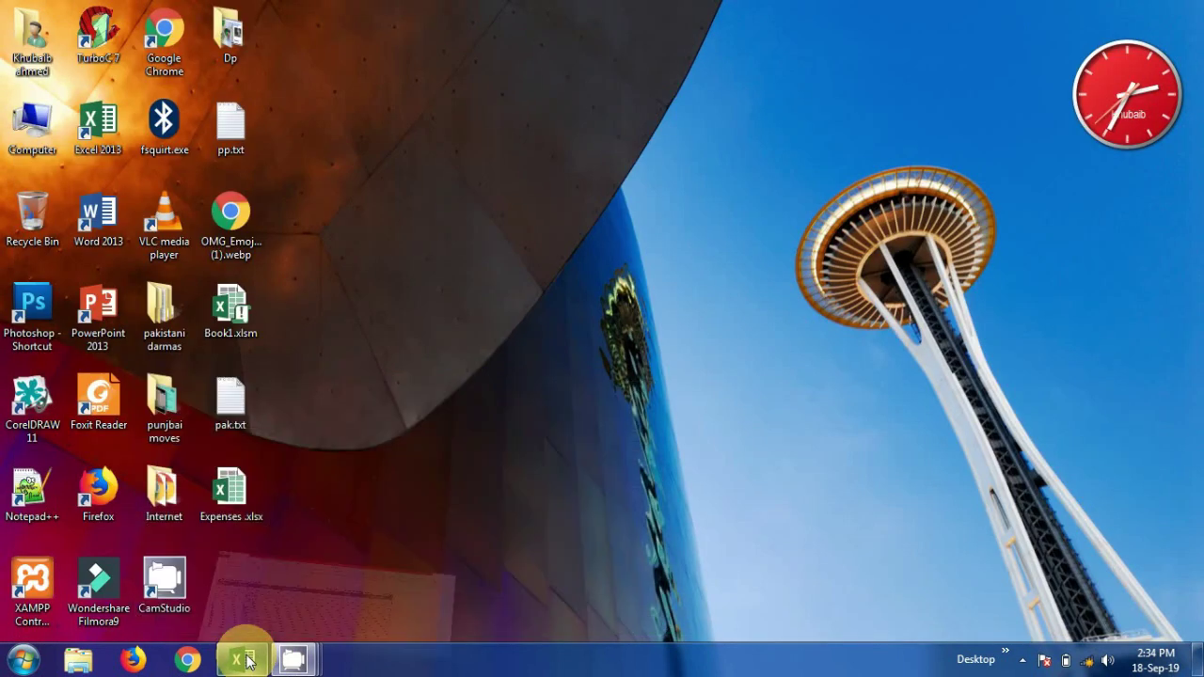
pyautogui.rightClick(632, 248)
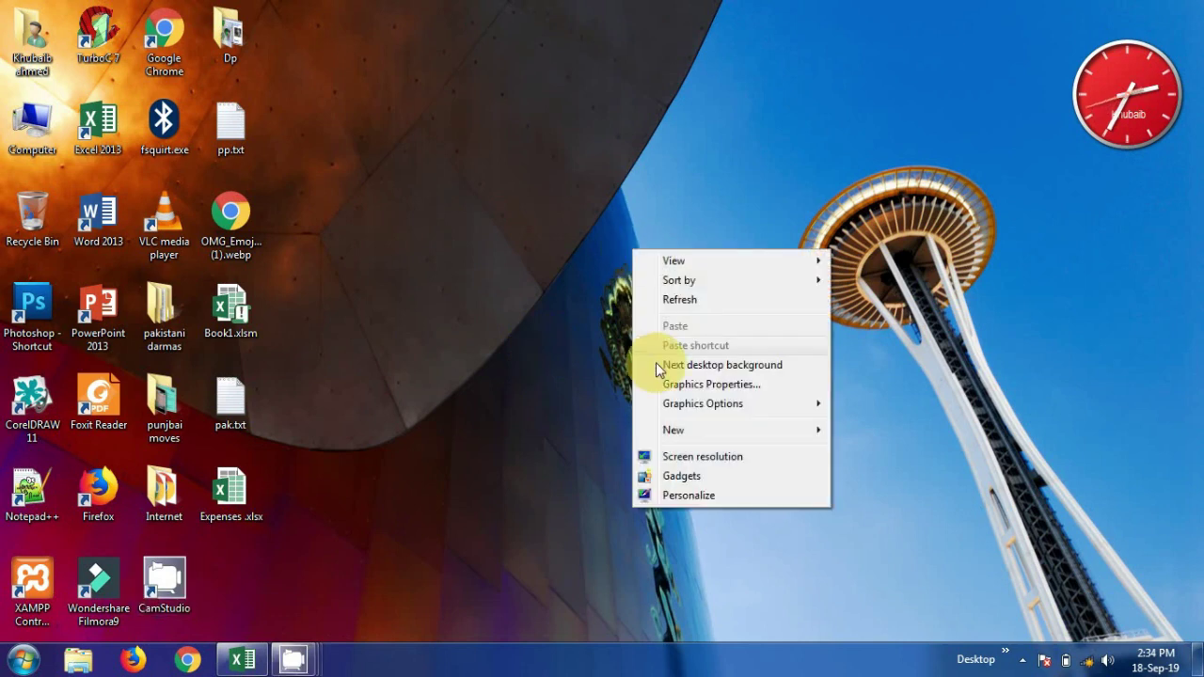
pyautogui.moveTo(672, 430)
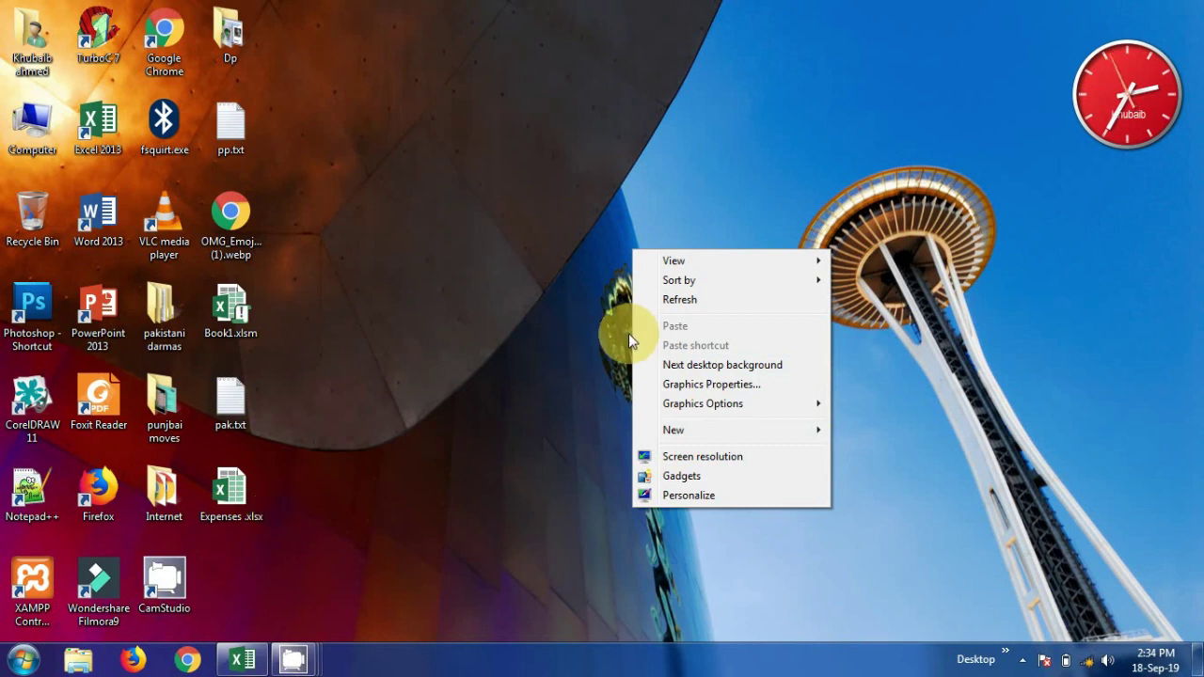
pyautogui.click(599, 328)
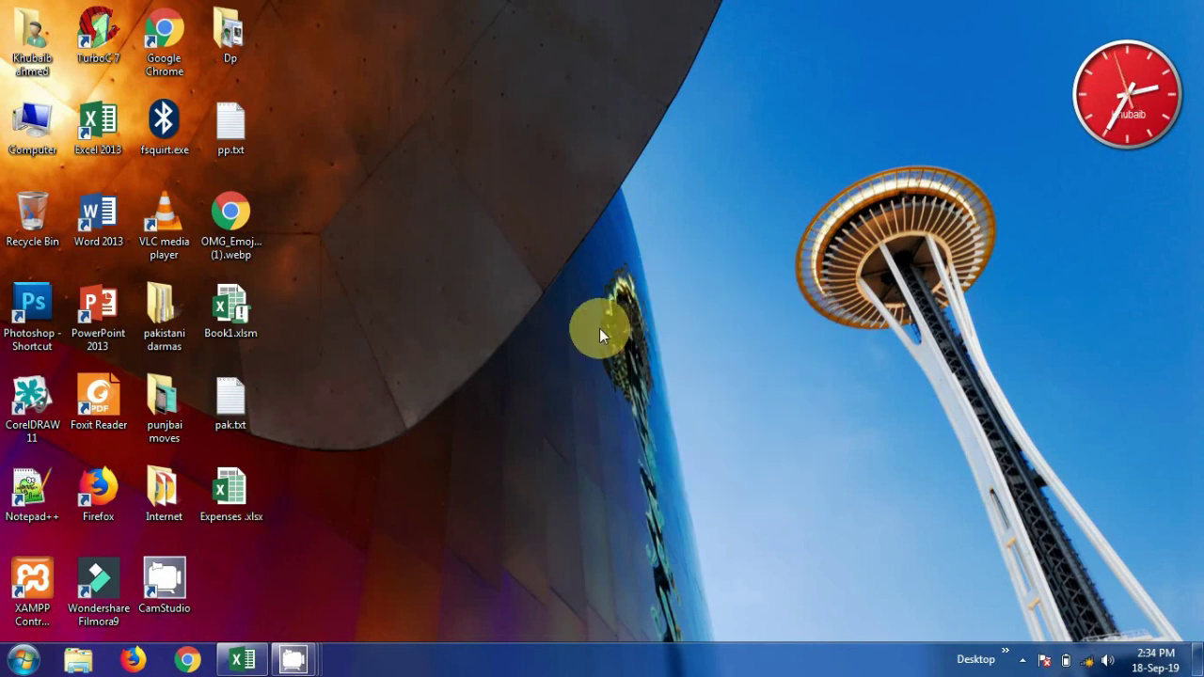
pyautogui.doubleClick(235, 484)
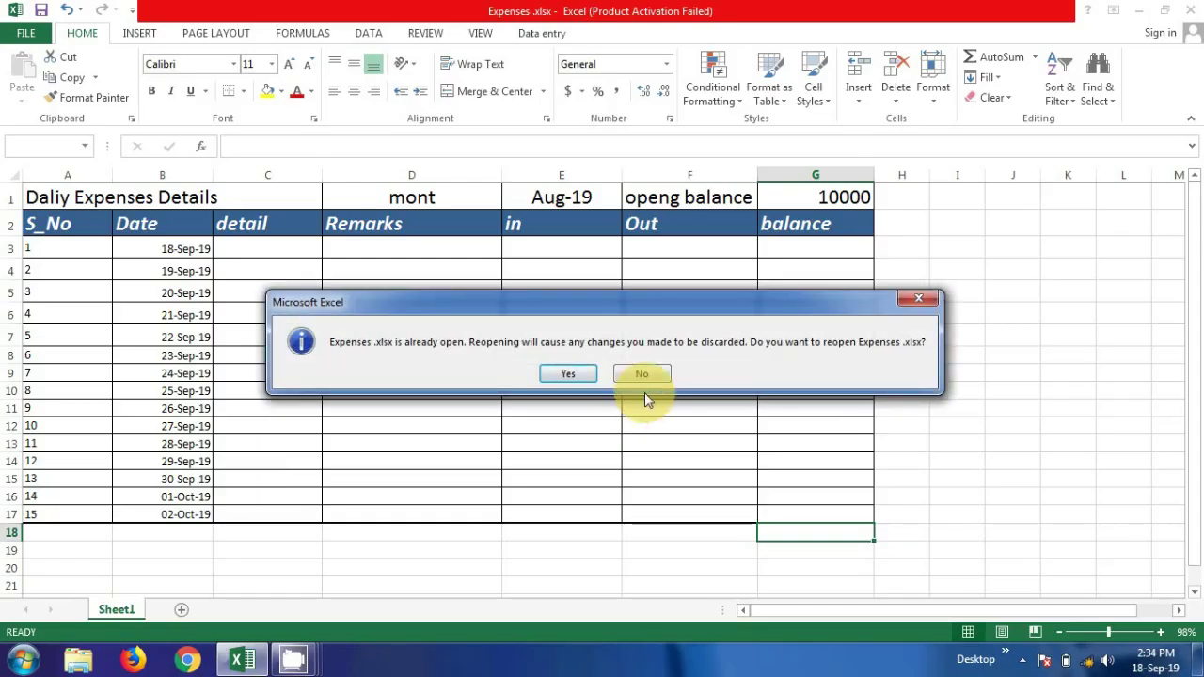
pyautogui.click(641, 375)
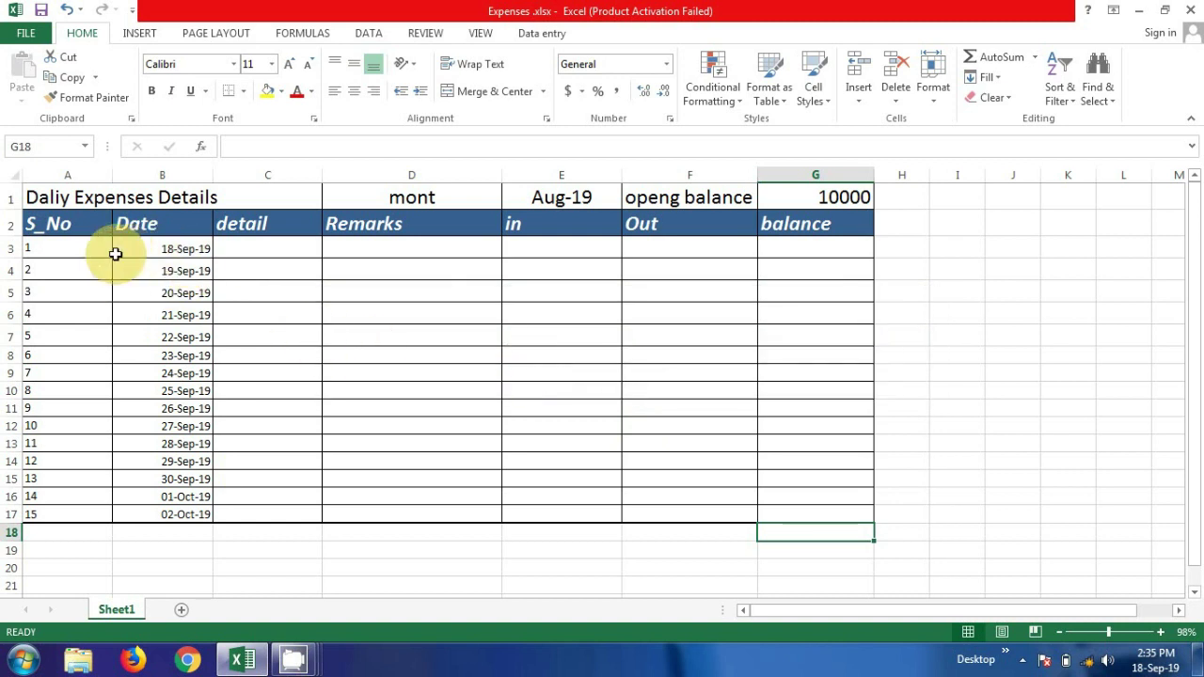
pyautogui.click(72, 232)
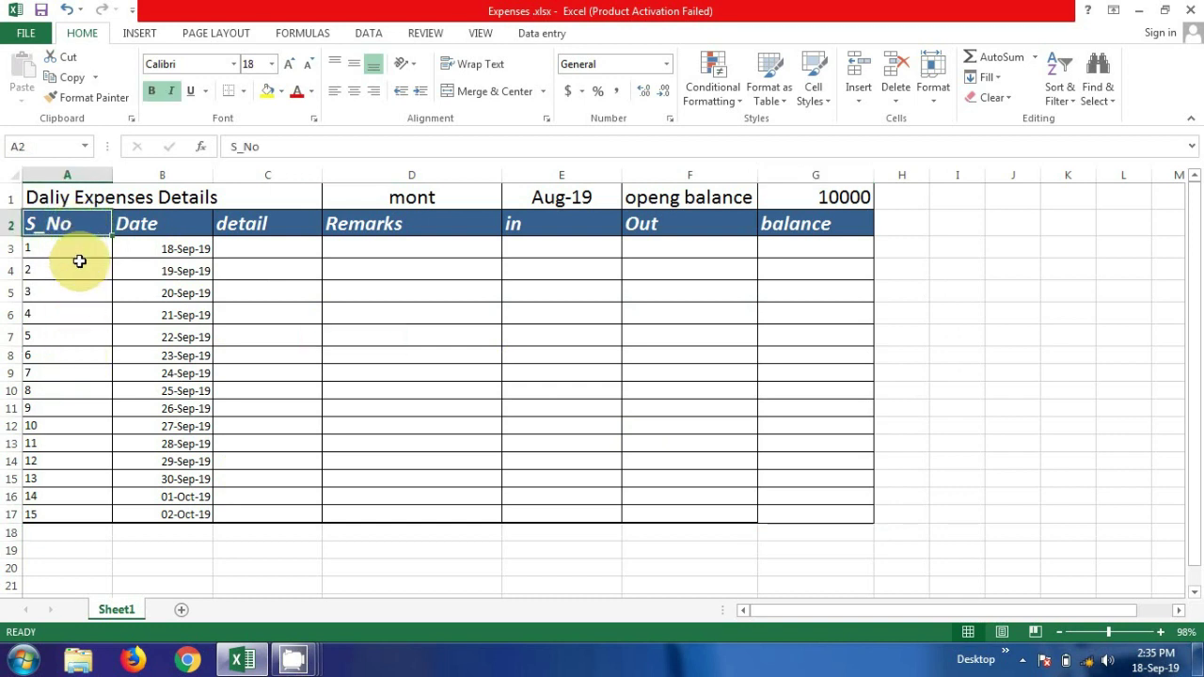
pyautogui.click(79, 263)
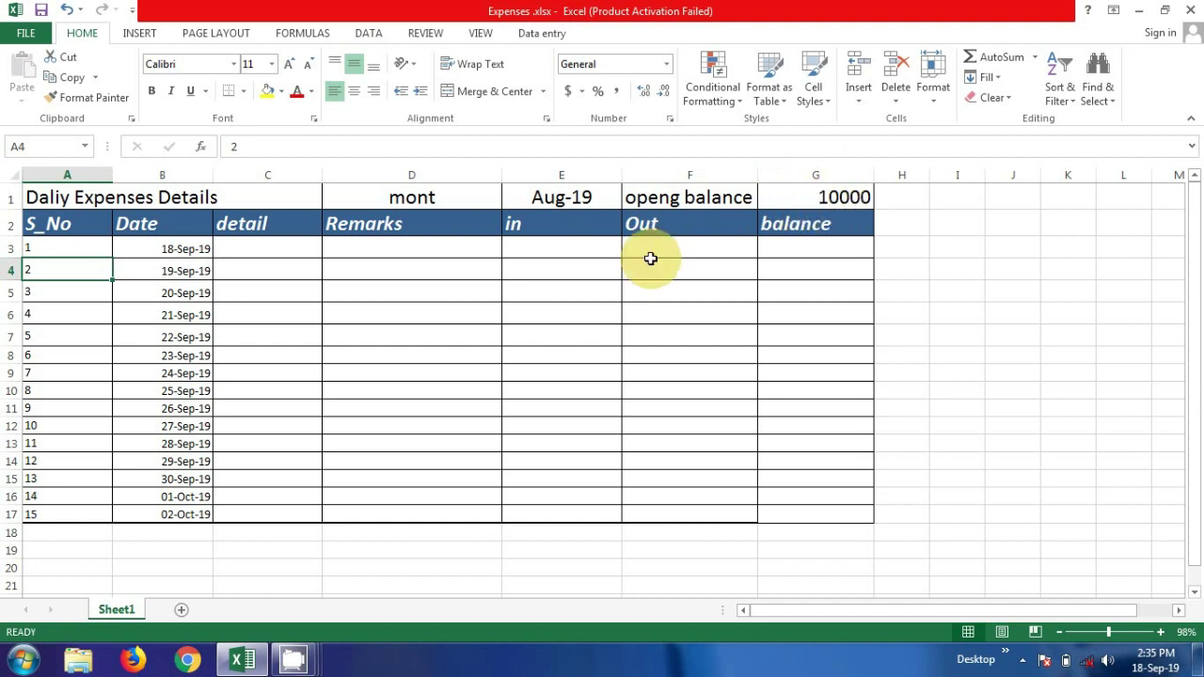
pyautogui.doubleClick(777, 225)
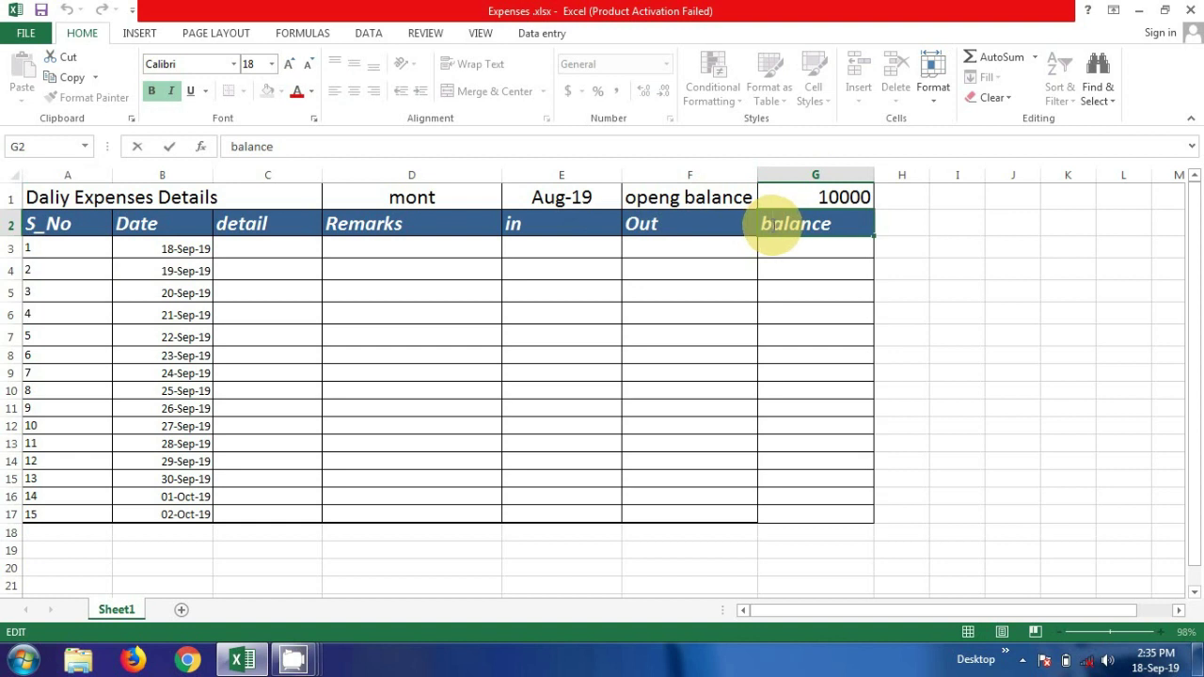
pyautogui.press('BackSpace')
pyautogui.hotkey('ctrl', 'b')
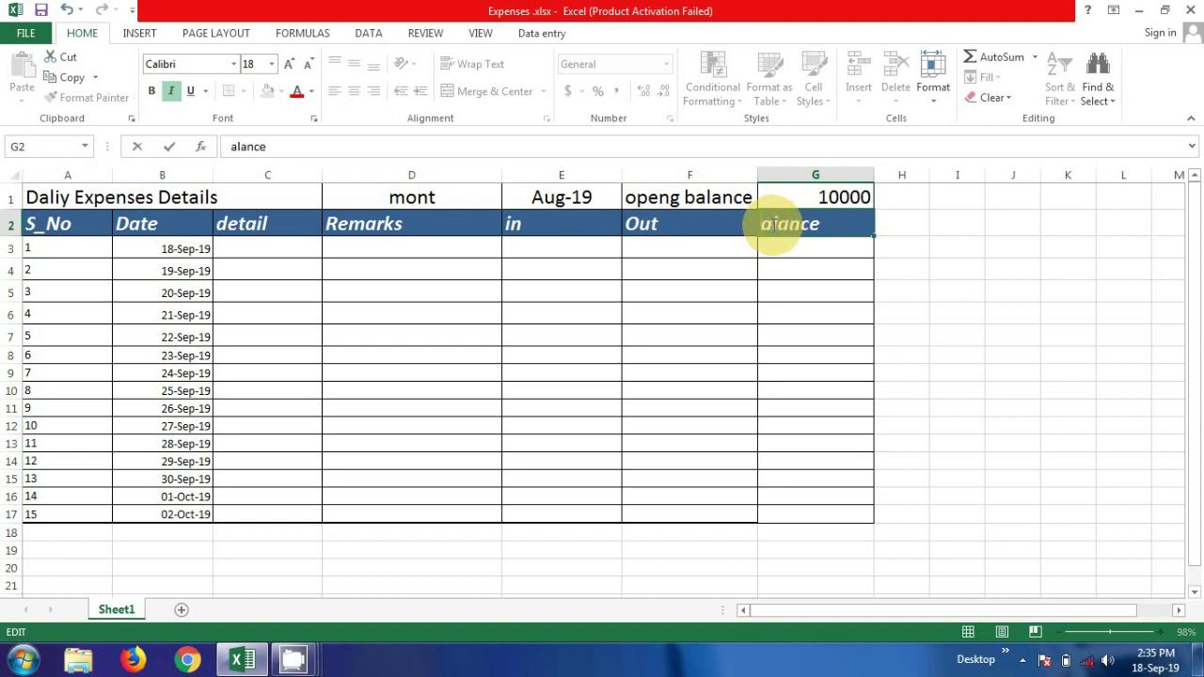
pyautogui.write('B')
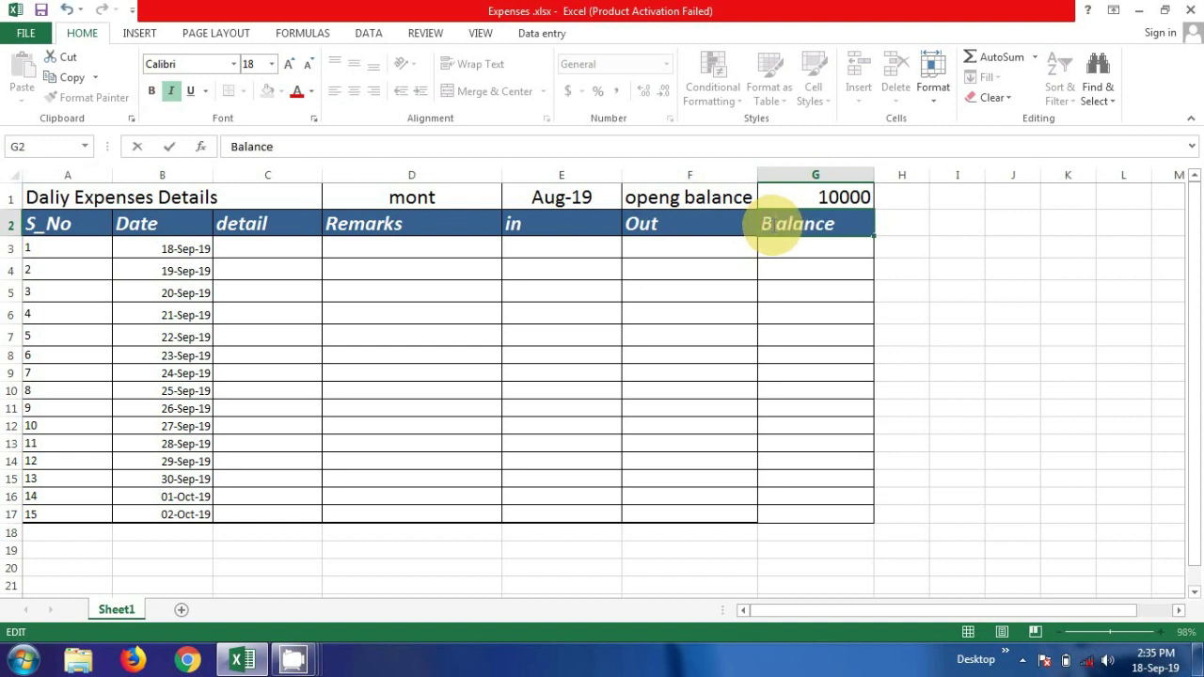
pyautogui.press('BackSpace')
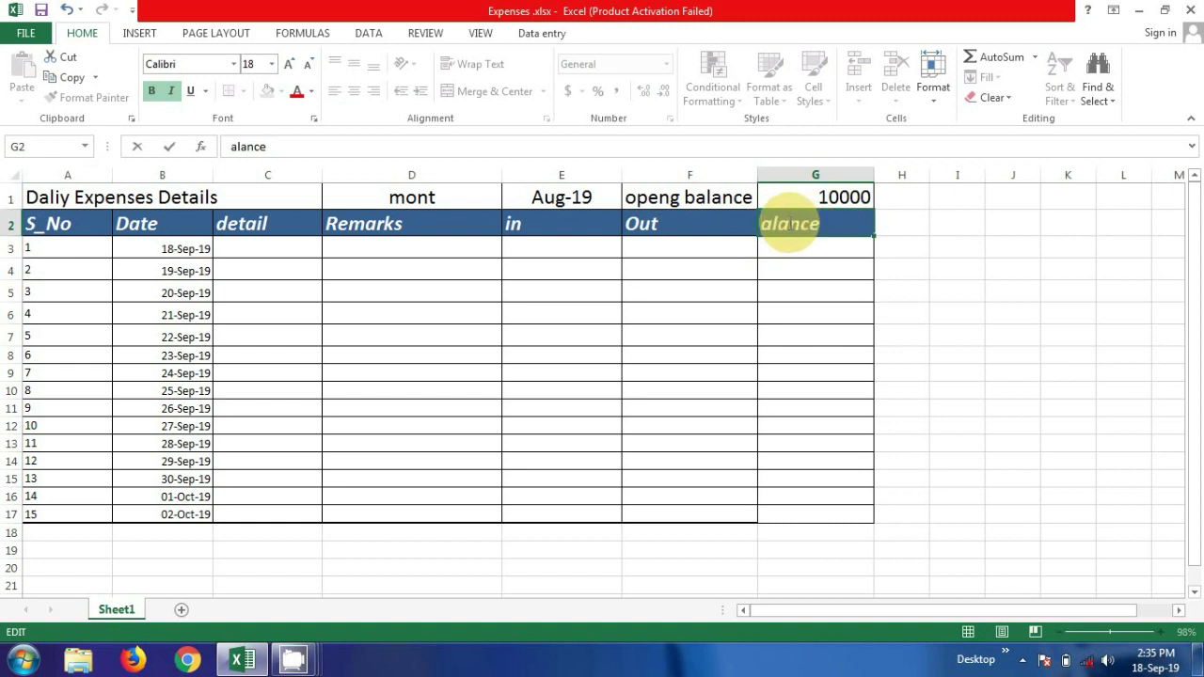
pyautogui.click(788, 251)
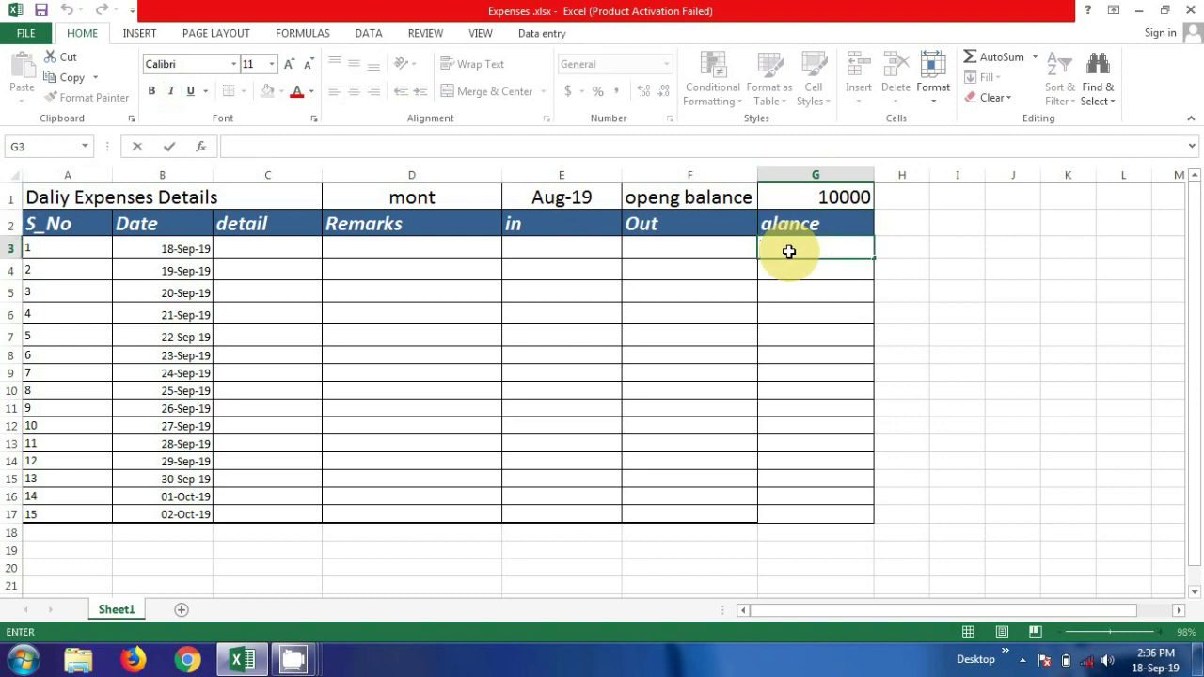
pyautogui.click(786, 266)
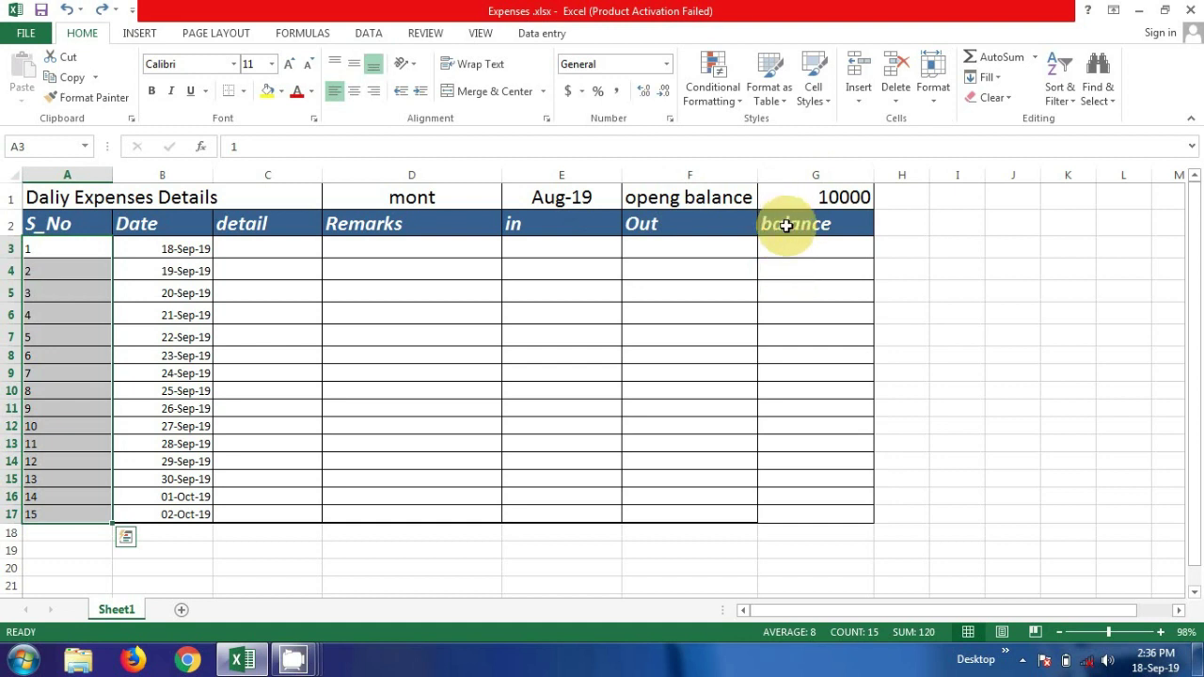
# - Capitalize the header in cell G2 so it reads Balance
pyautogui.doubleClick(777, 226)
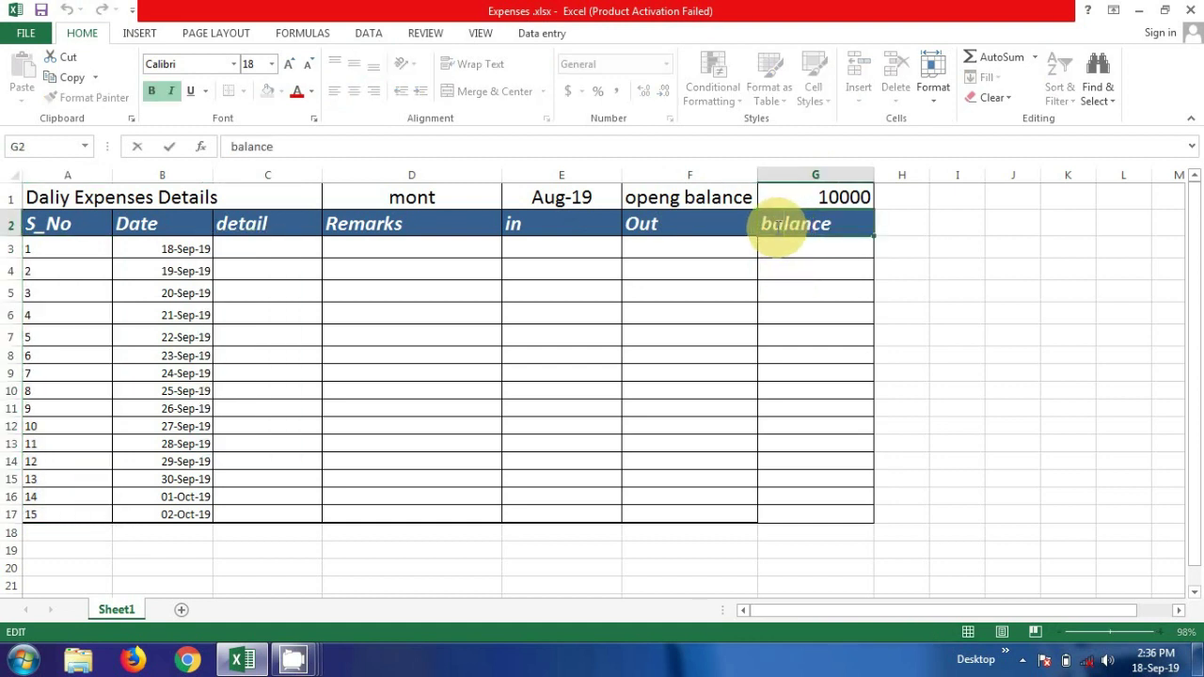
pyautogui.press('BackSpace')
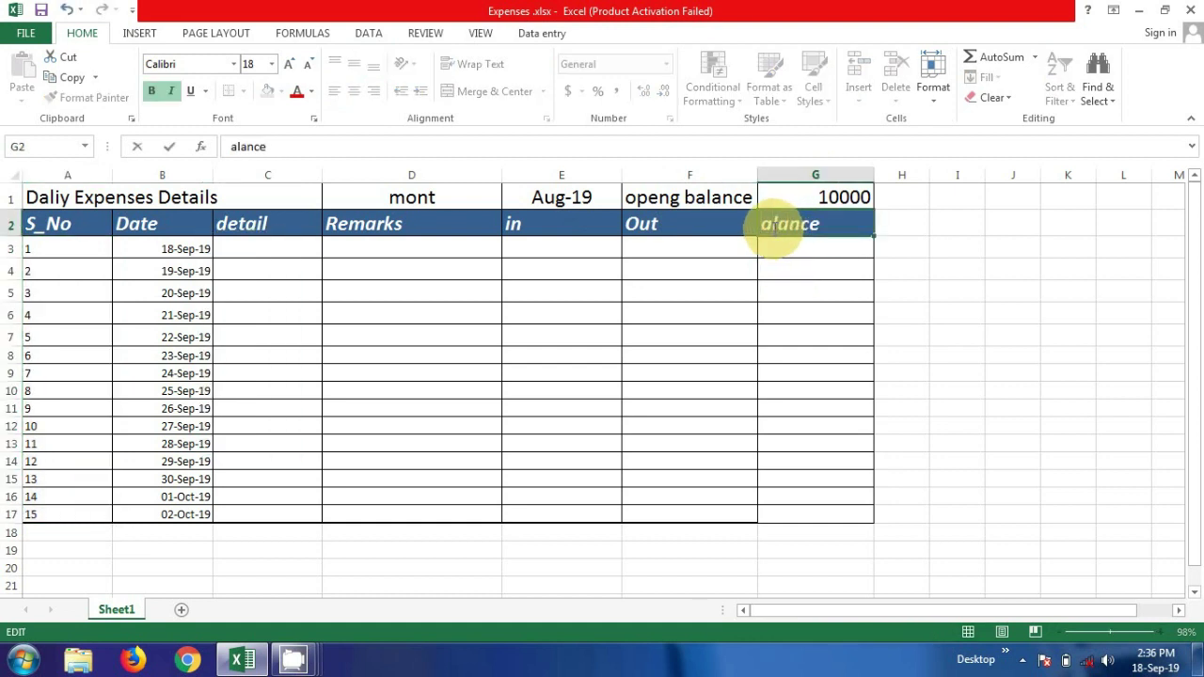
pyautogui.write('B')
pyautogui.click(771, 241)
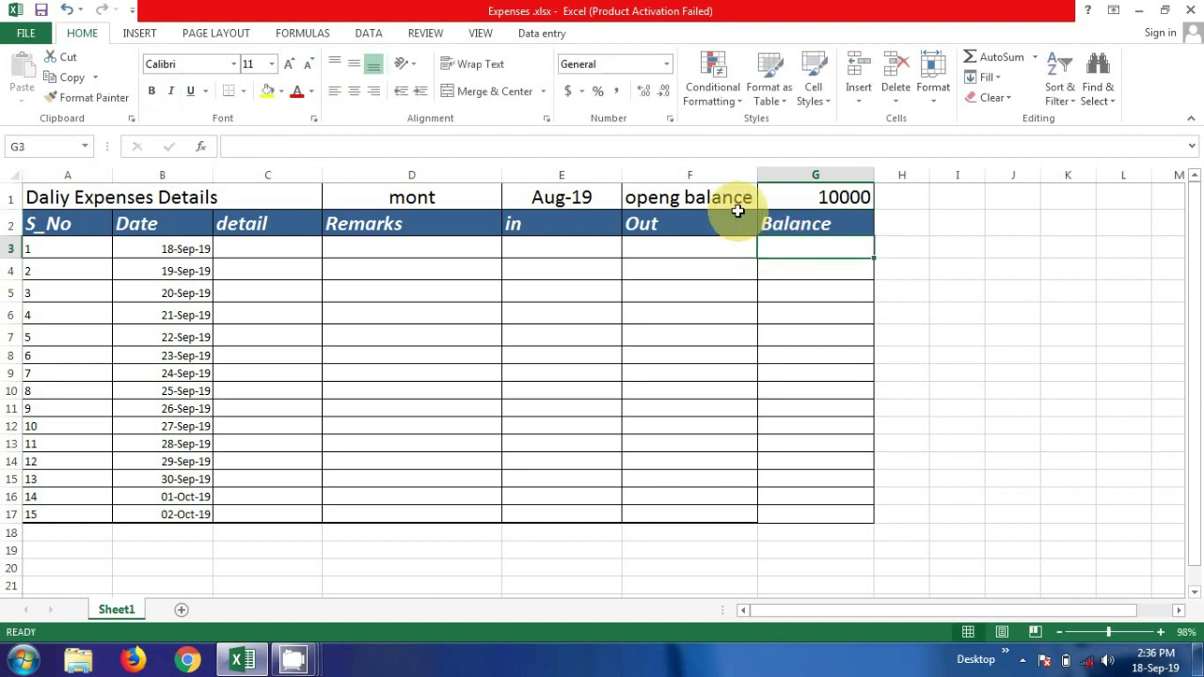
# - Capitalize the first letter of the opening balance label in cell F1
pyautogui.click(636, 200)
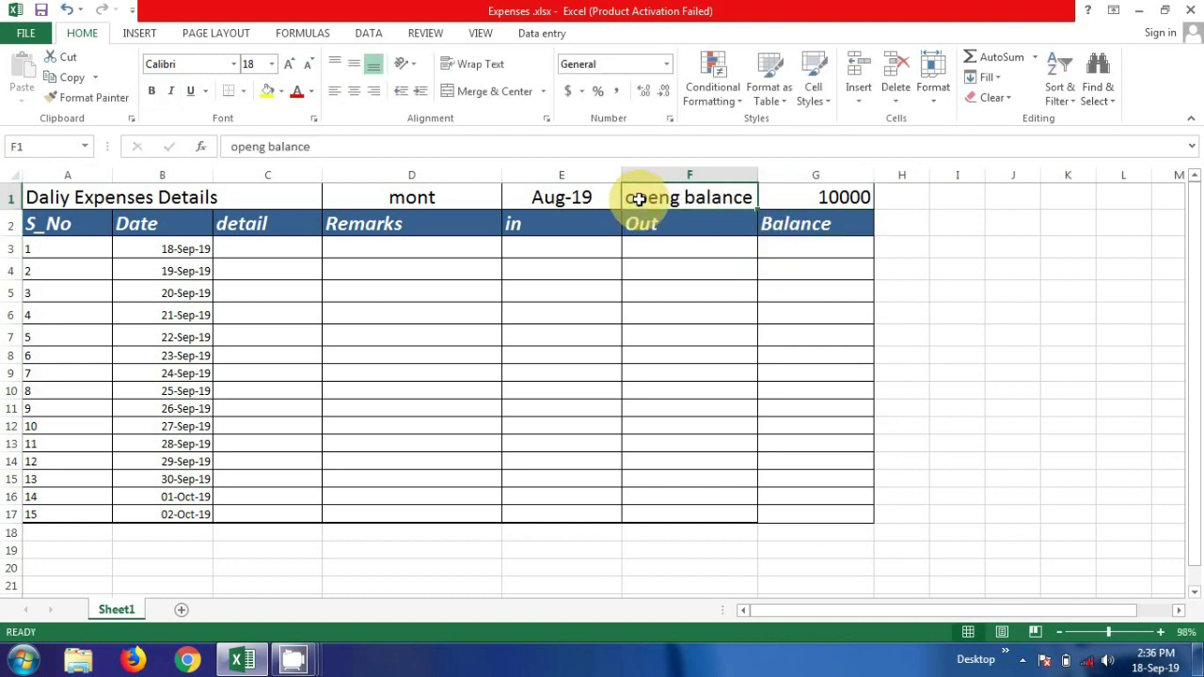
pyautogui.doubleClick(638, 199)
pyautogui.press('BackSpace')
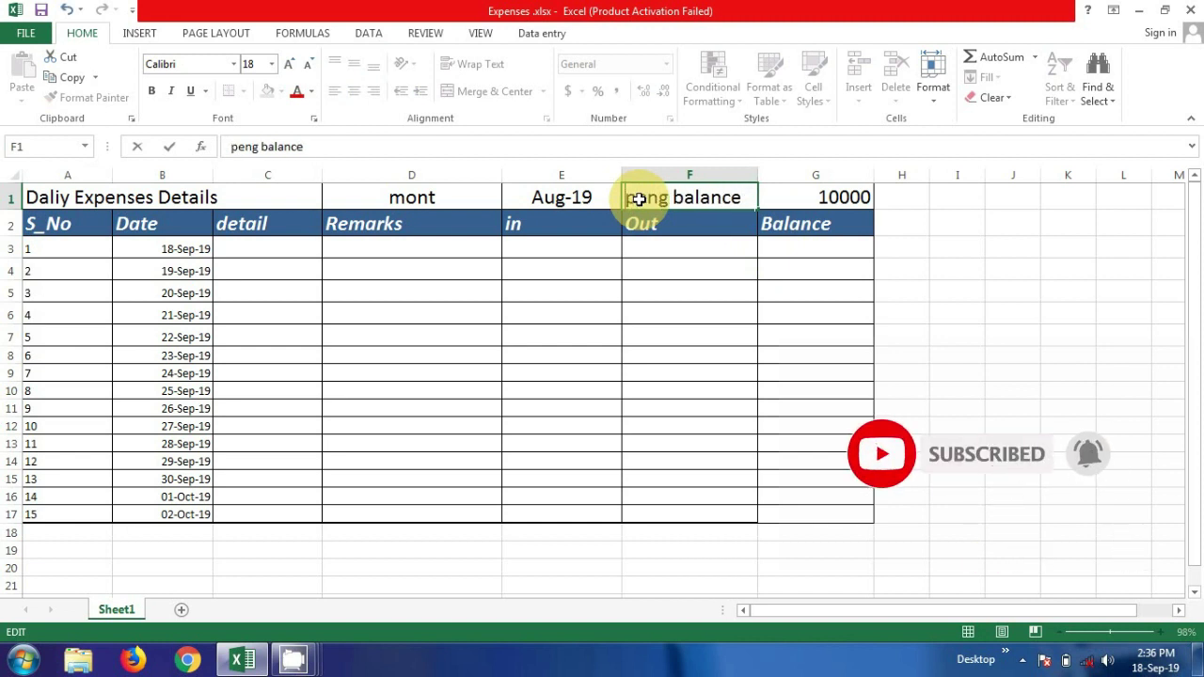
pyautogui.write('O')
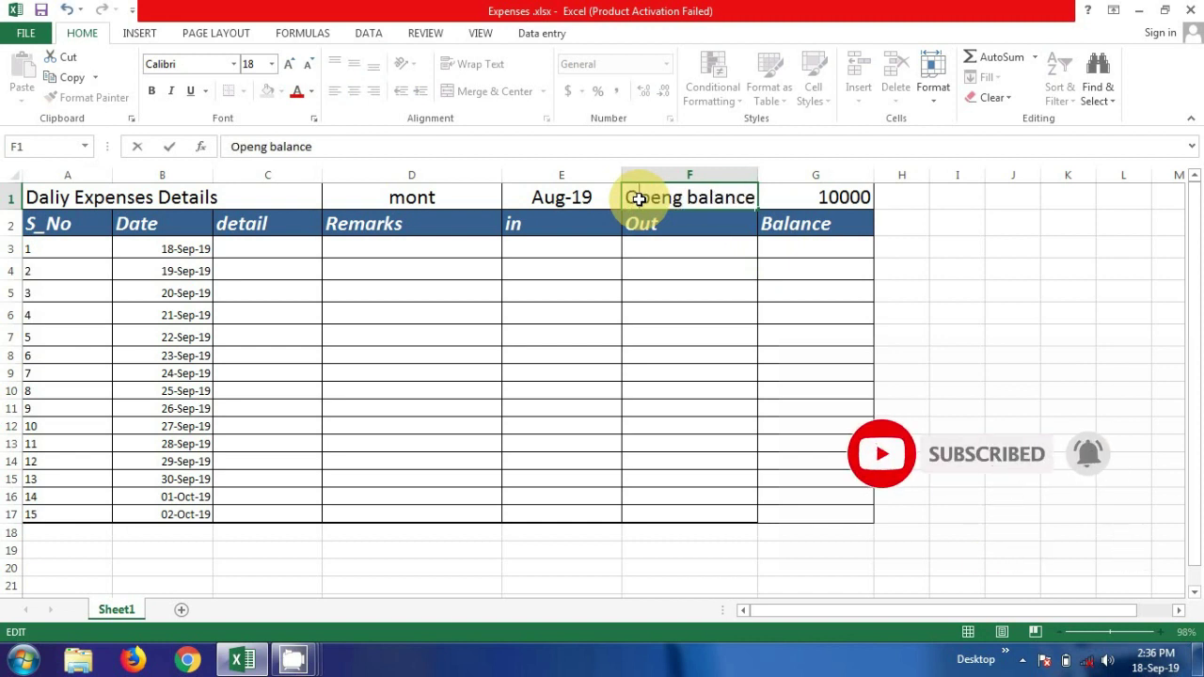
# - Correct the label in cell D1 to Month
pyautogui.click(407, 201)
pyautogui.doubleClick(407, 200)
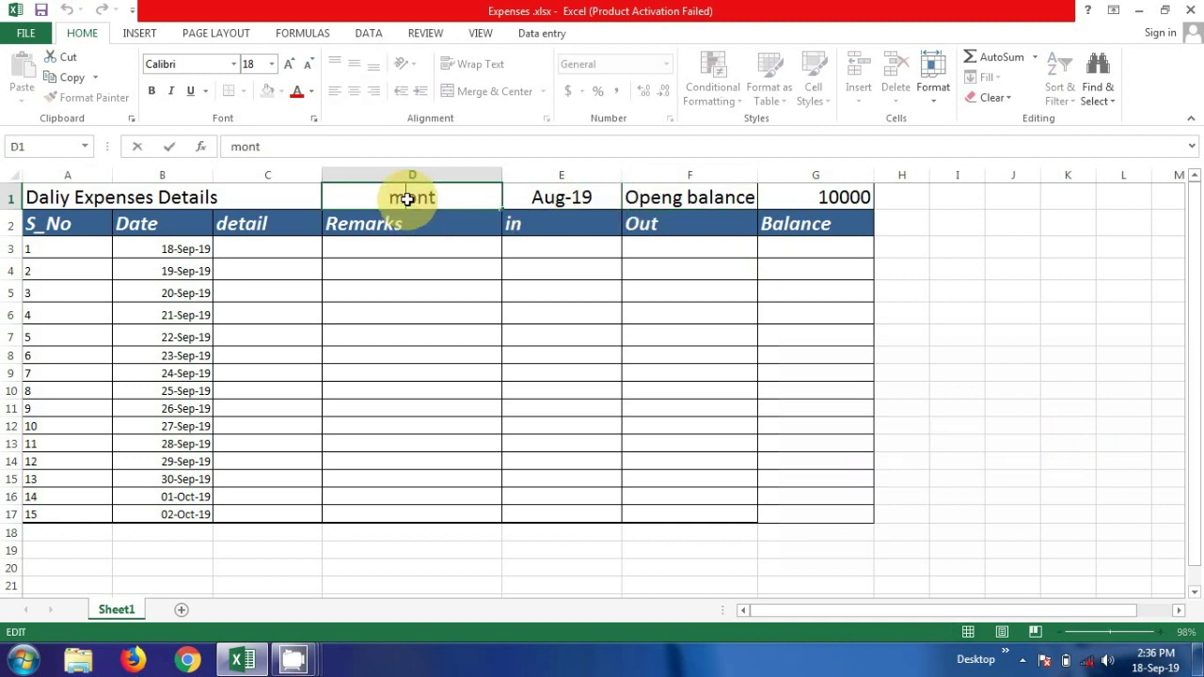
pyautogui.press('BackSpace')
pyautogui.write('M')
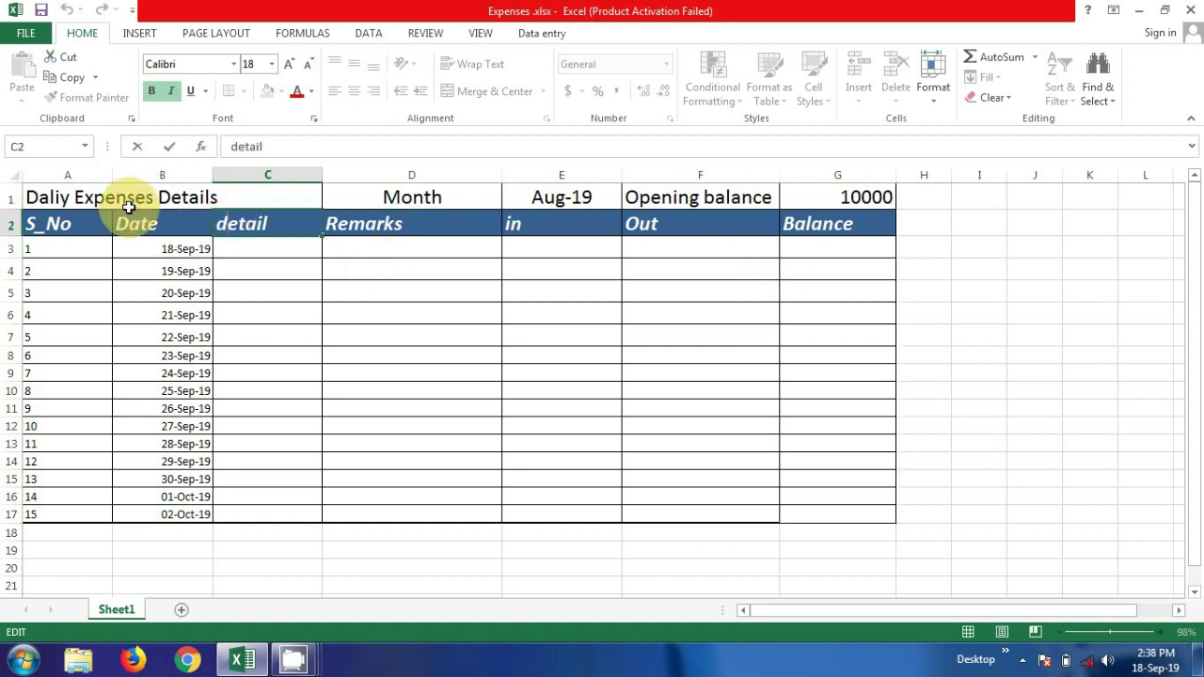
# - Change the header in cell C2 to Detail and widen column C slightly
pyautogui.press('BackSpace')
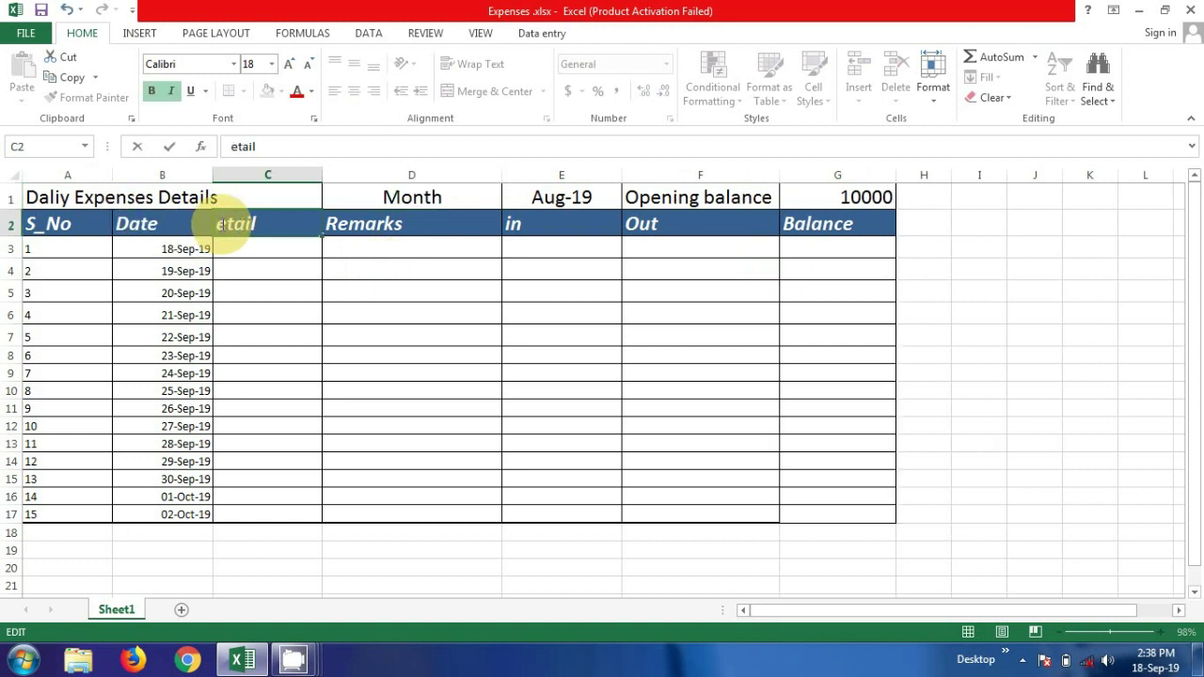
pyautogui.write('D')
pyautogui.click(239, 264)
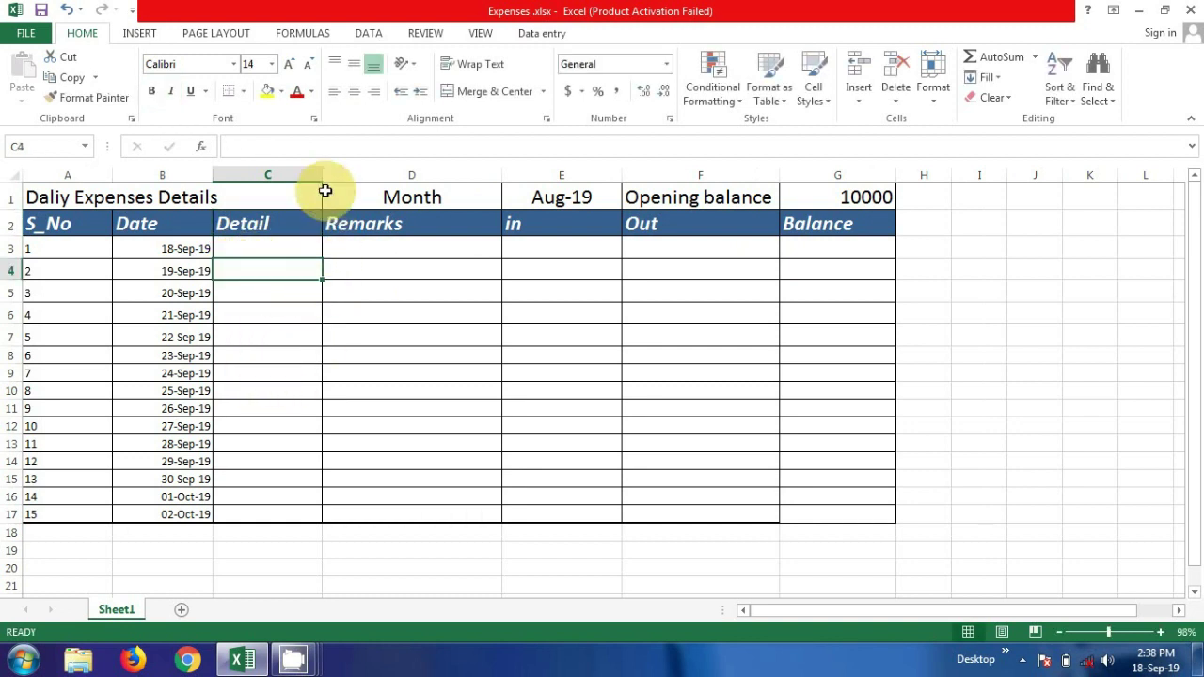
pyautogui.moveTo(322, 173); pyautogui.dragTo(337, 173)
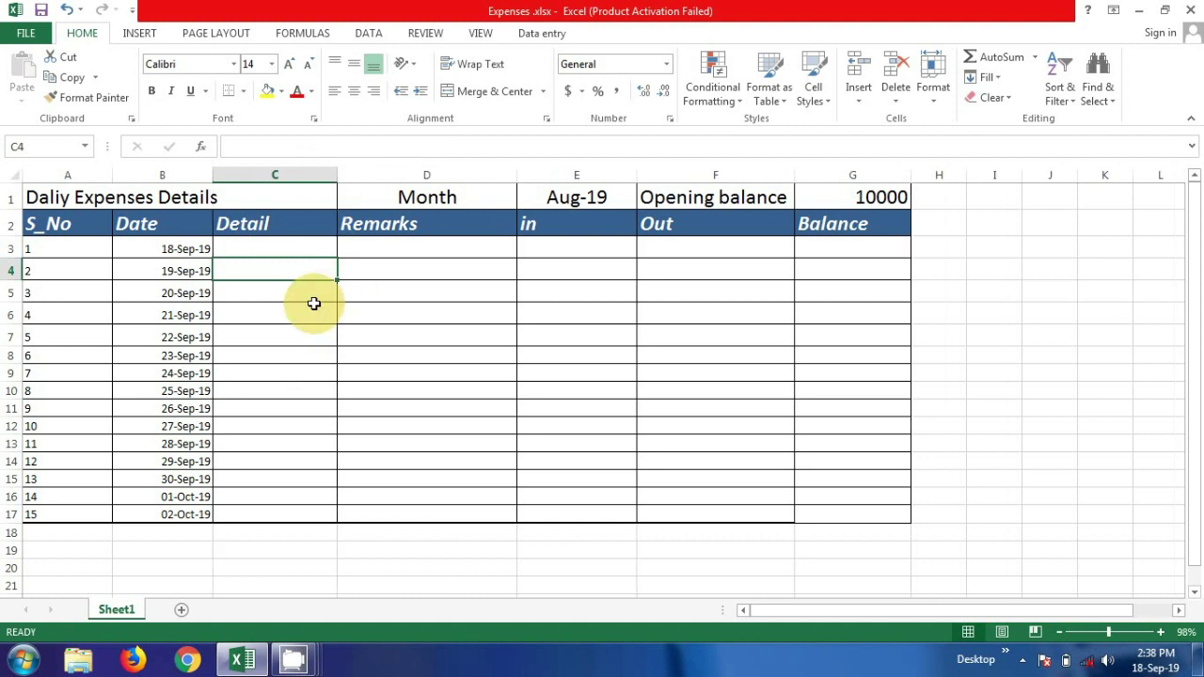
# - Enter By 1kg Apple as the first detail entry in cell C3
pyautogui.click(256, 248)
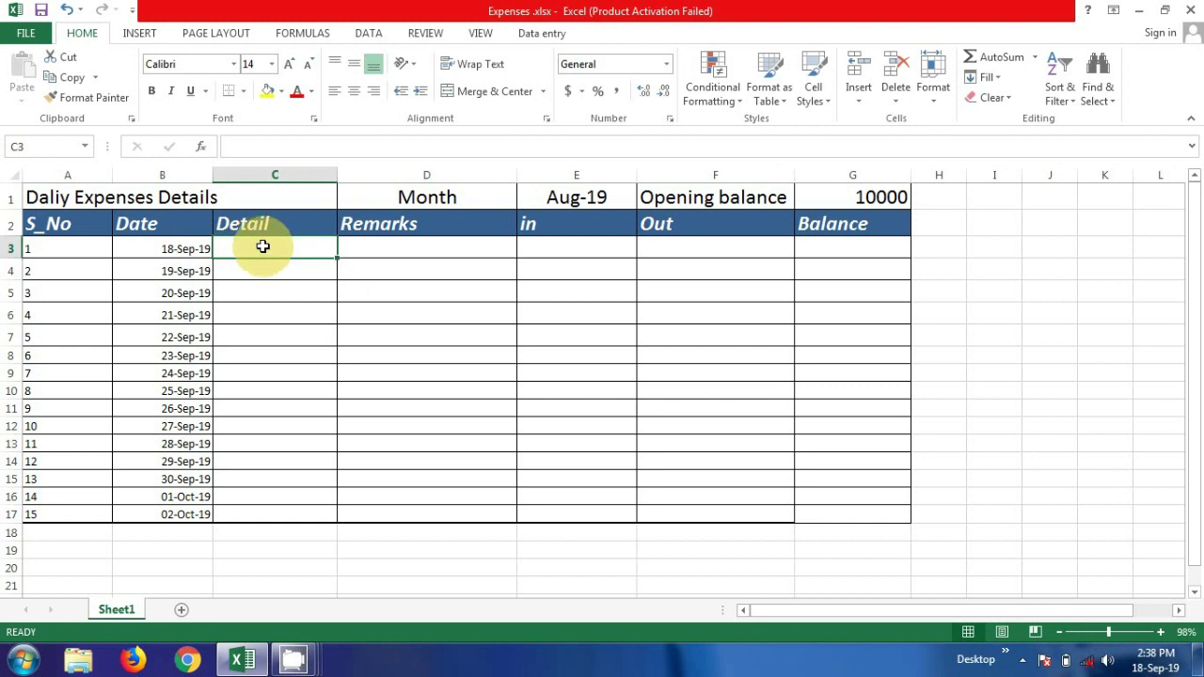
pyautogui.write('by')
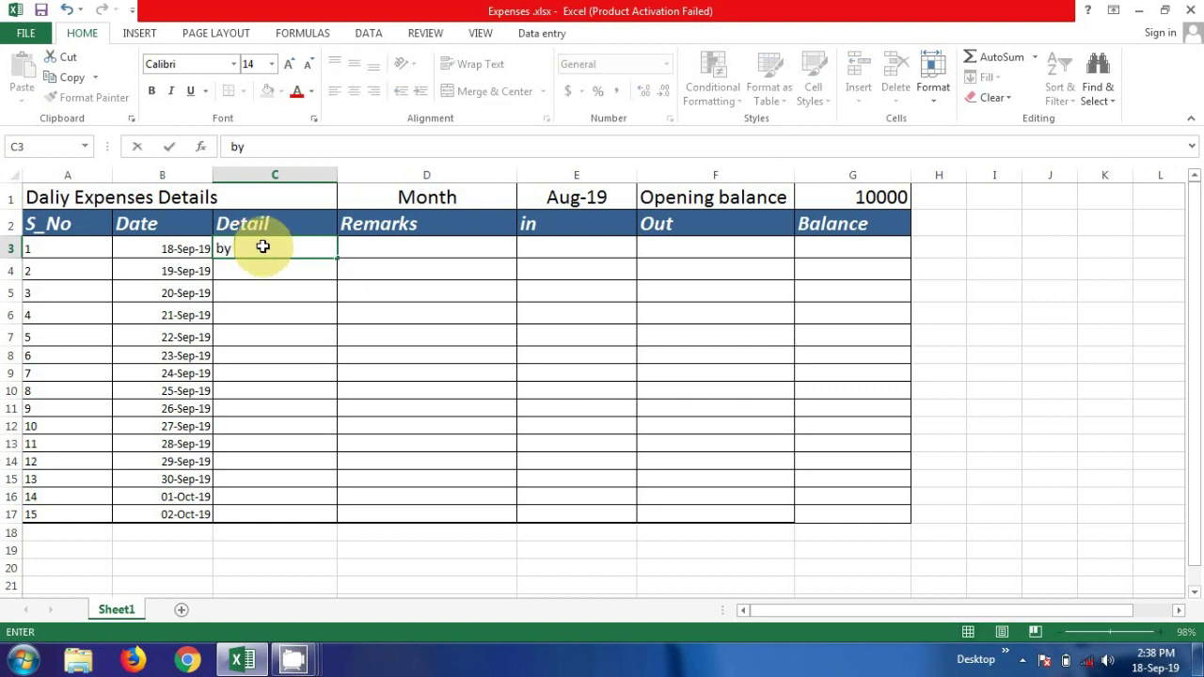
pyautogui.press('BackSpace')
pyautogui.press('BackSpace')
pyautogui.write('pp')
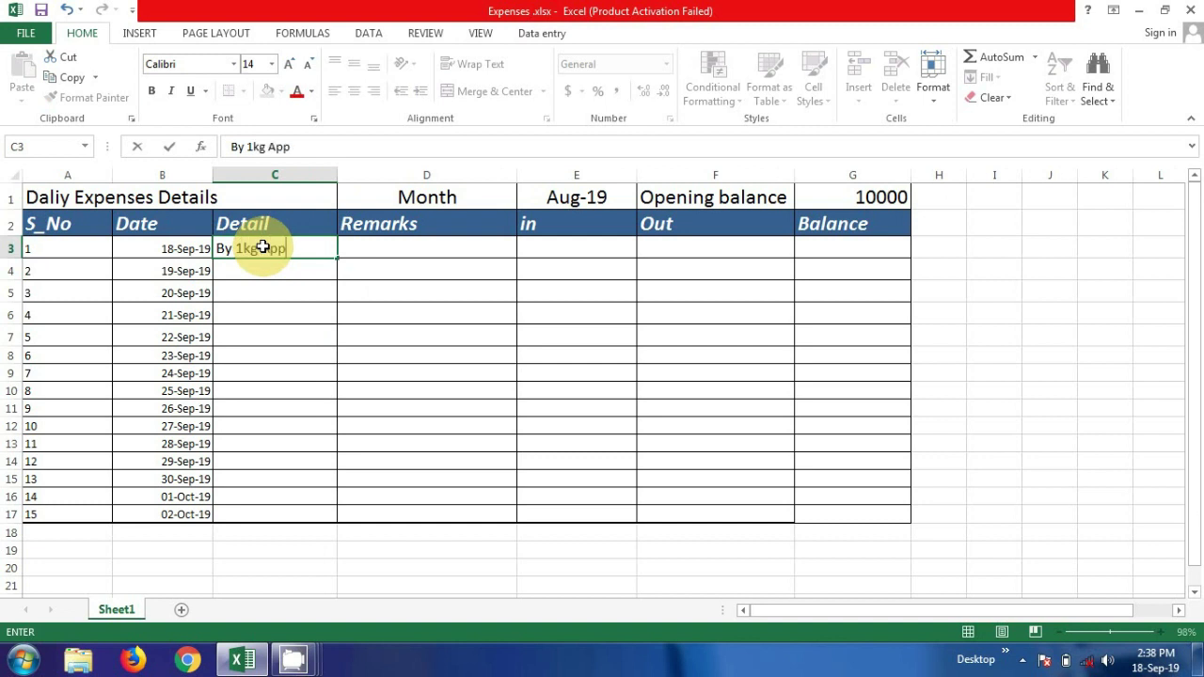
pyautogui.write('le')
pyautogui.click(273, 272)
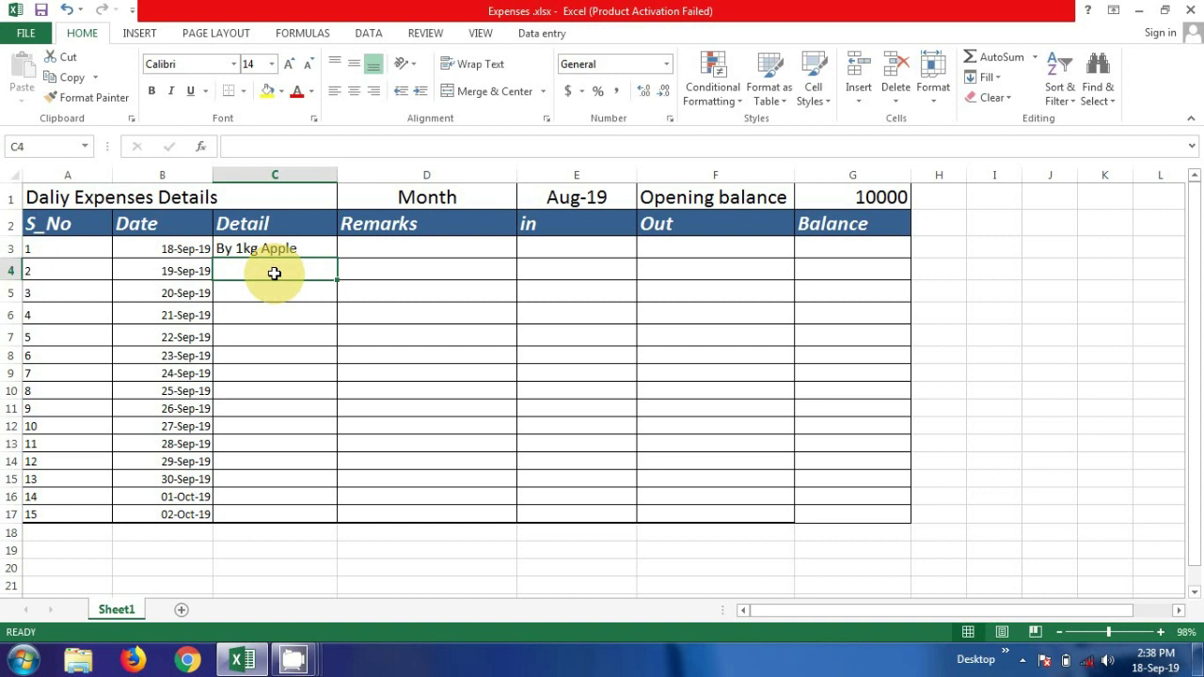
# - Enter By 1kg Mango in cell C4, reusing the suggested text of the entry above it
pyautogui.write('By 1kg Apple')
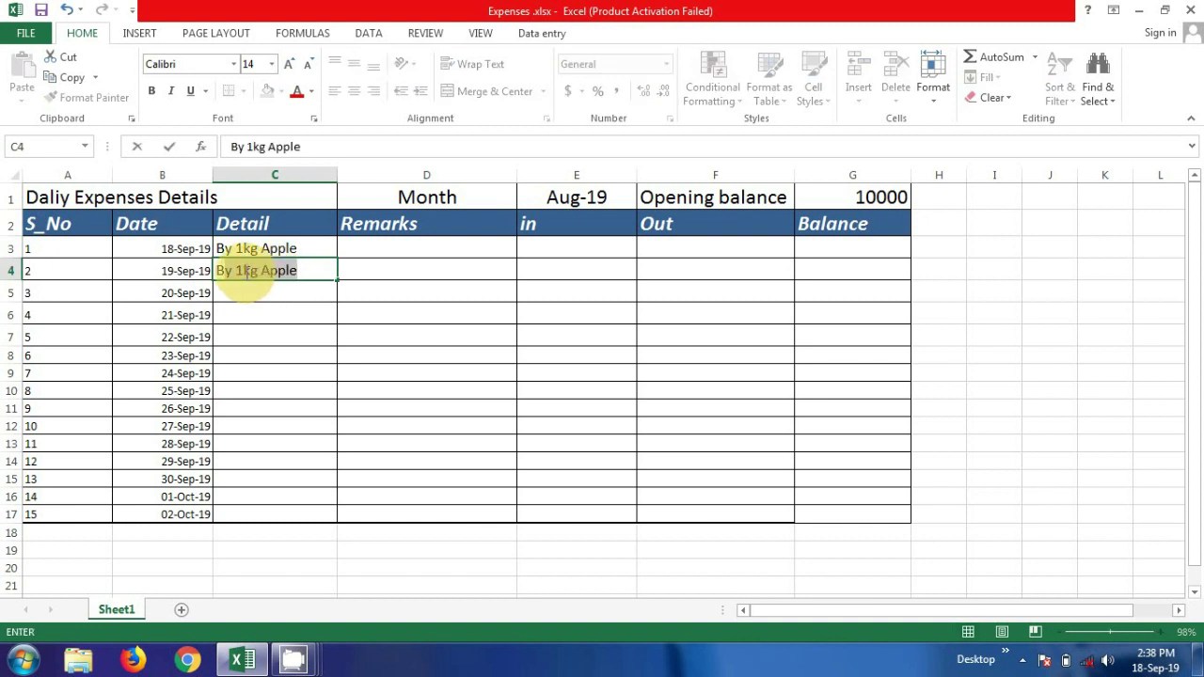
pyautogui.click(243, 271)
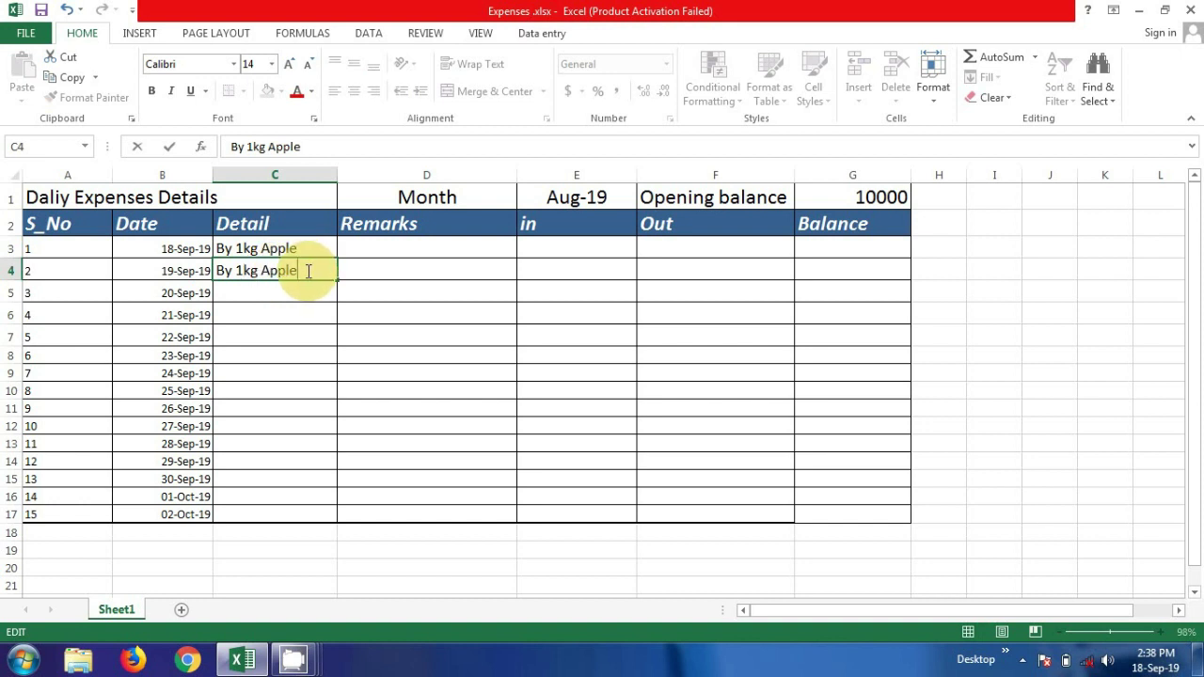
pyautogui.press('BackSpace')
pyautogui.press('BackSpace')
pyautogui.press('BackSpace')
pyautogui.press('BackSpace')
pyautogui.press('BackSpace')
pyautogui.write('Mango')
pyautogui.click(303, 293)
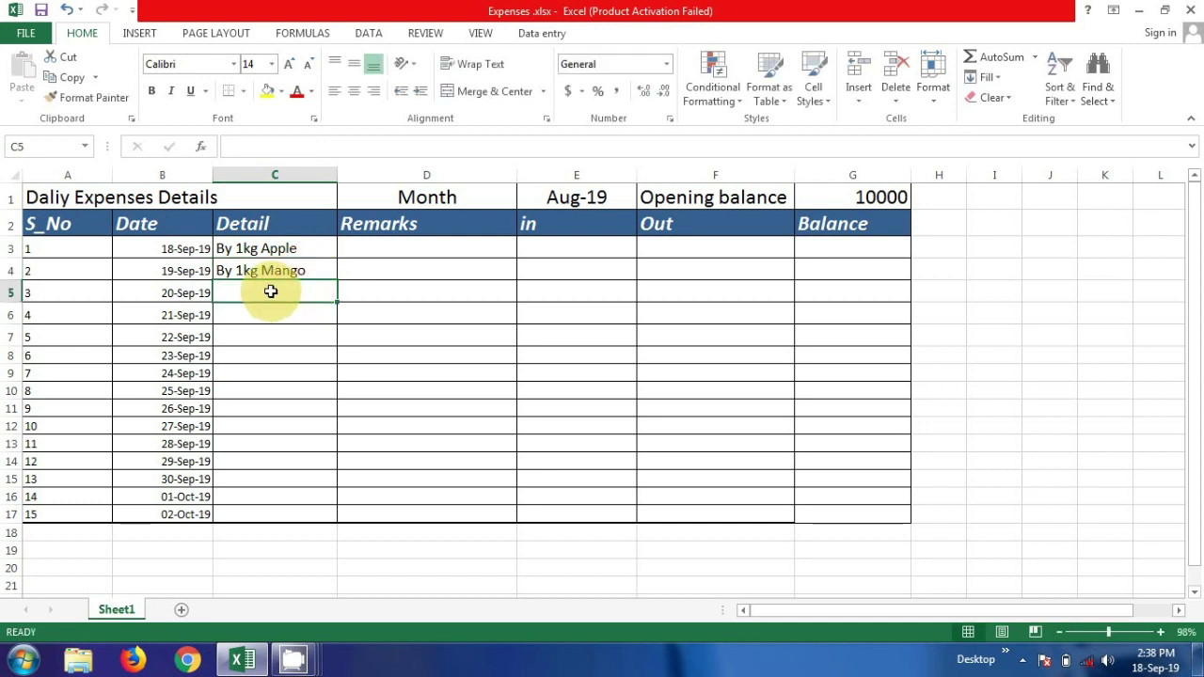
# - Change the quantity in cell C4 so the entry reads By 2kg Mango
pyautogui.click(242, 272)
pyautogui.doubleClick(242, 272)
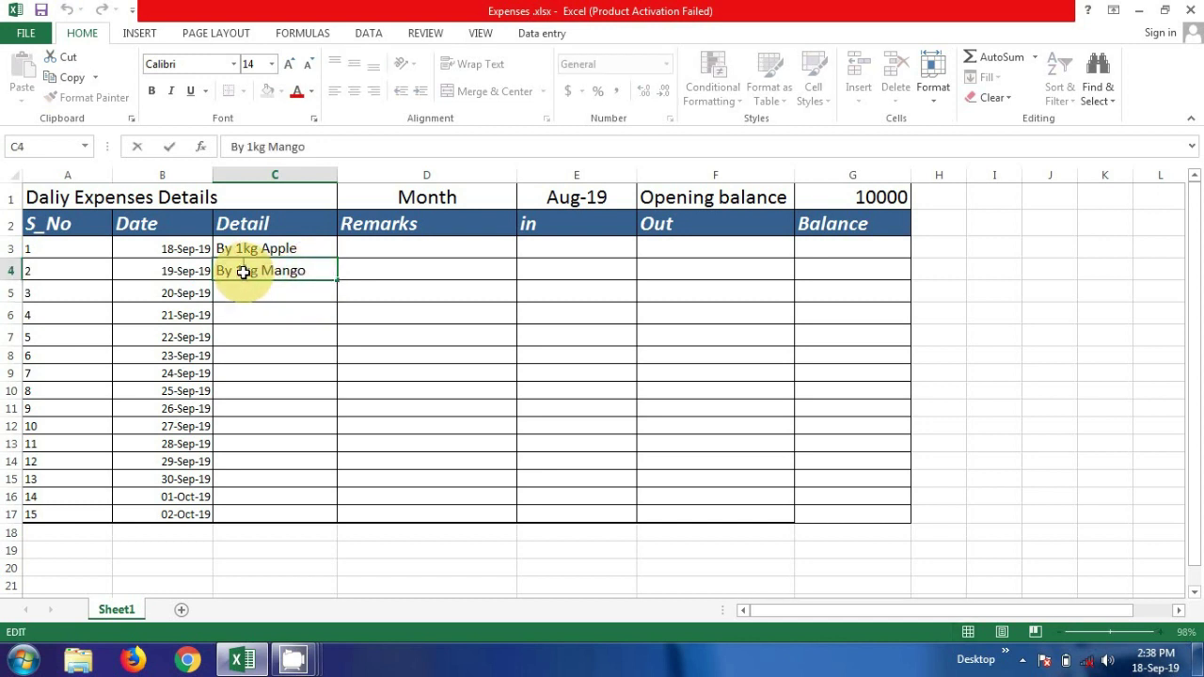
pyautogui.press('BackSpace')
pyautogui.write('2')
pyautogui.click(242, 294)
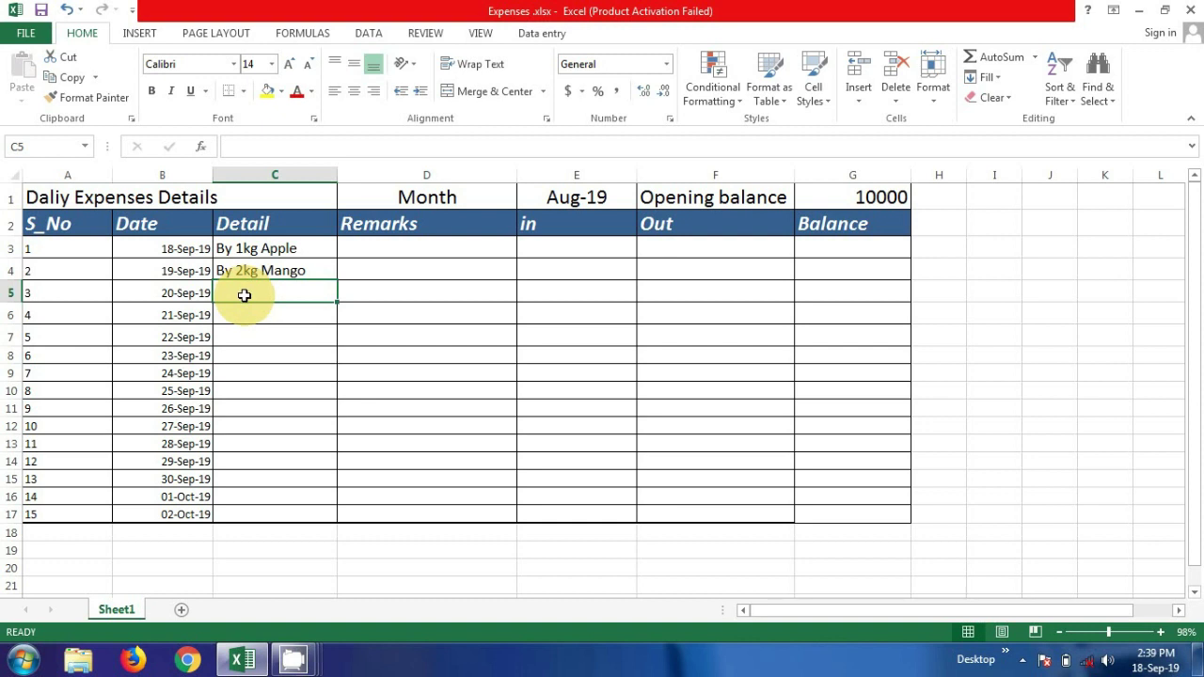
# - Enter By 4 kg Milk as the detail entry in cell C5, replacing the suggested Mango text
pyautogui.write('by 3kg Mango')
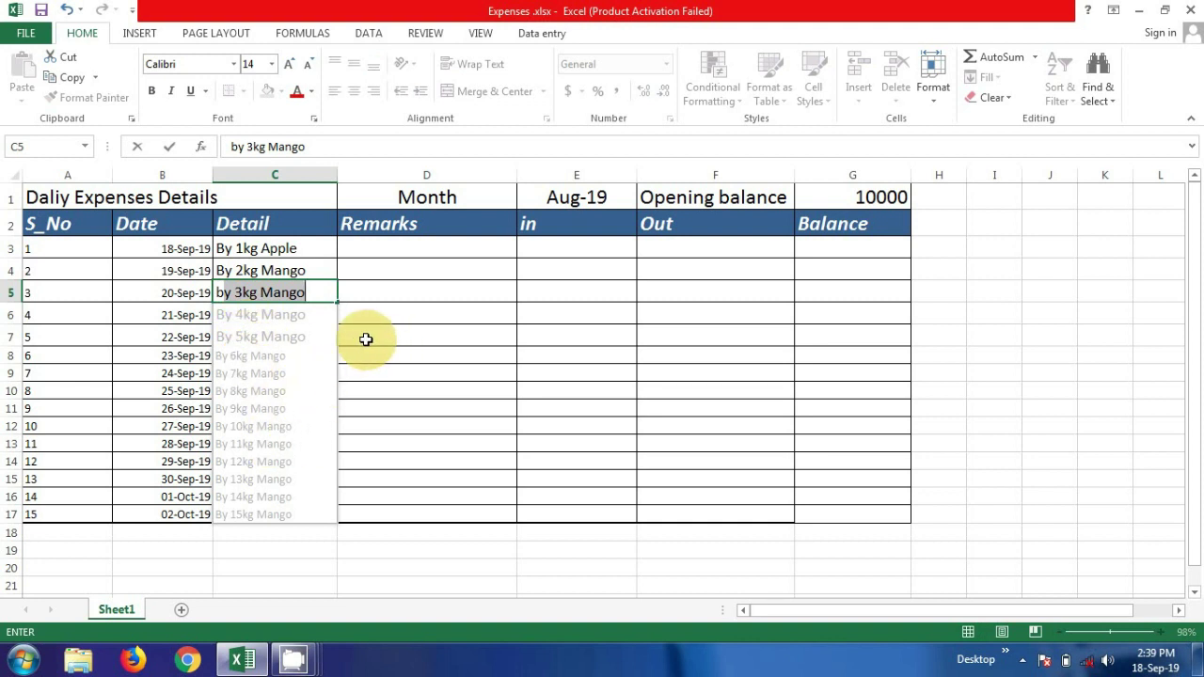
pyautogui.press('BackSpace')
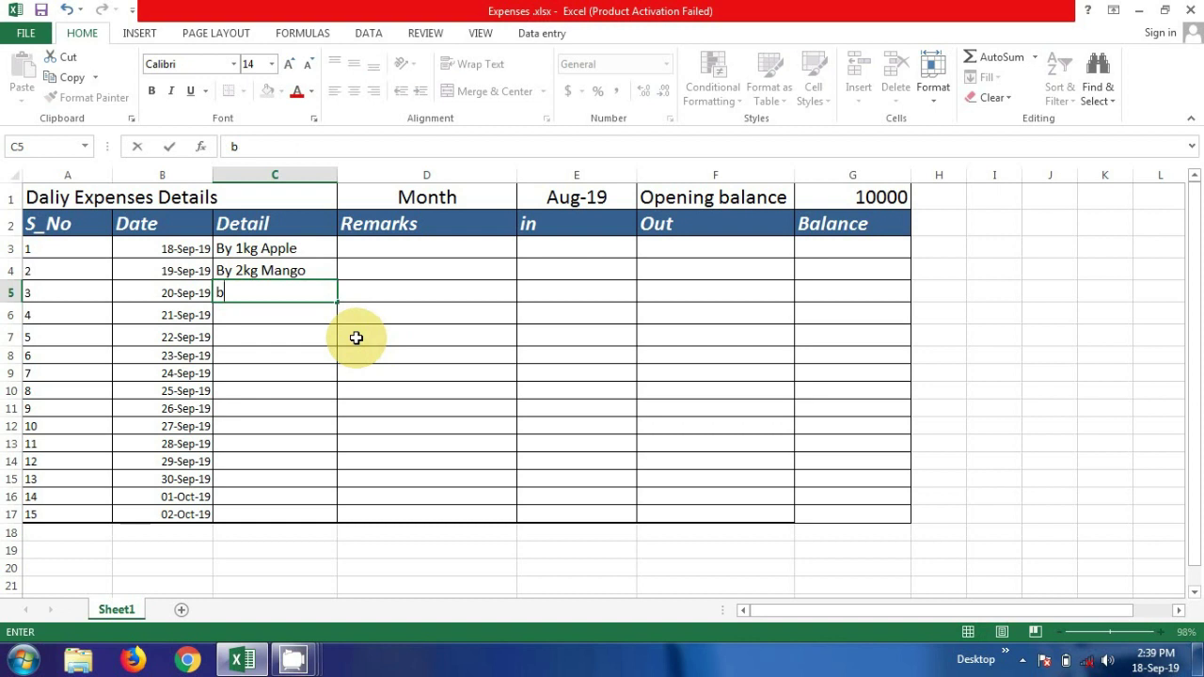
pyautogui.press('BackSpace')
pyautogui.write('B')
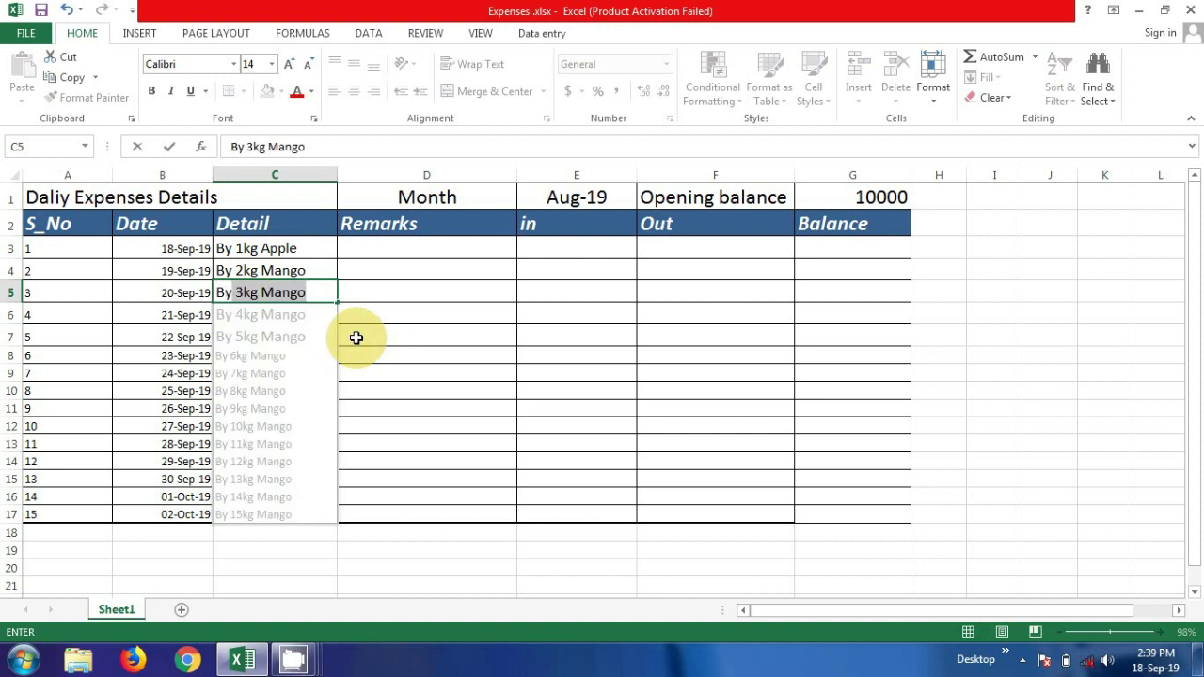
pyautogui.write('y4')
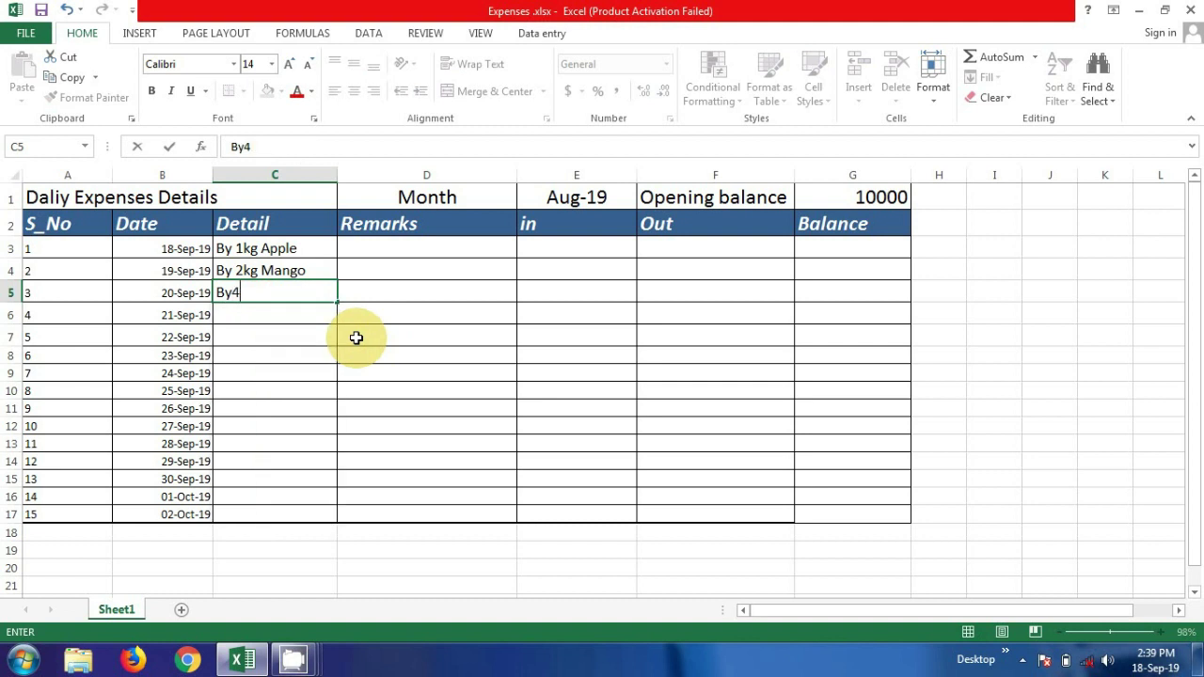
pyautogui.press('BackSpace')
pyautogui.write('4 kg ')
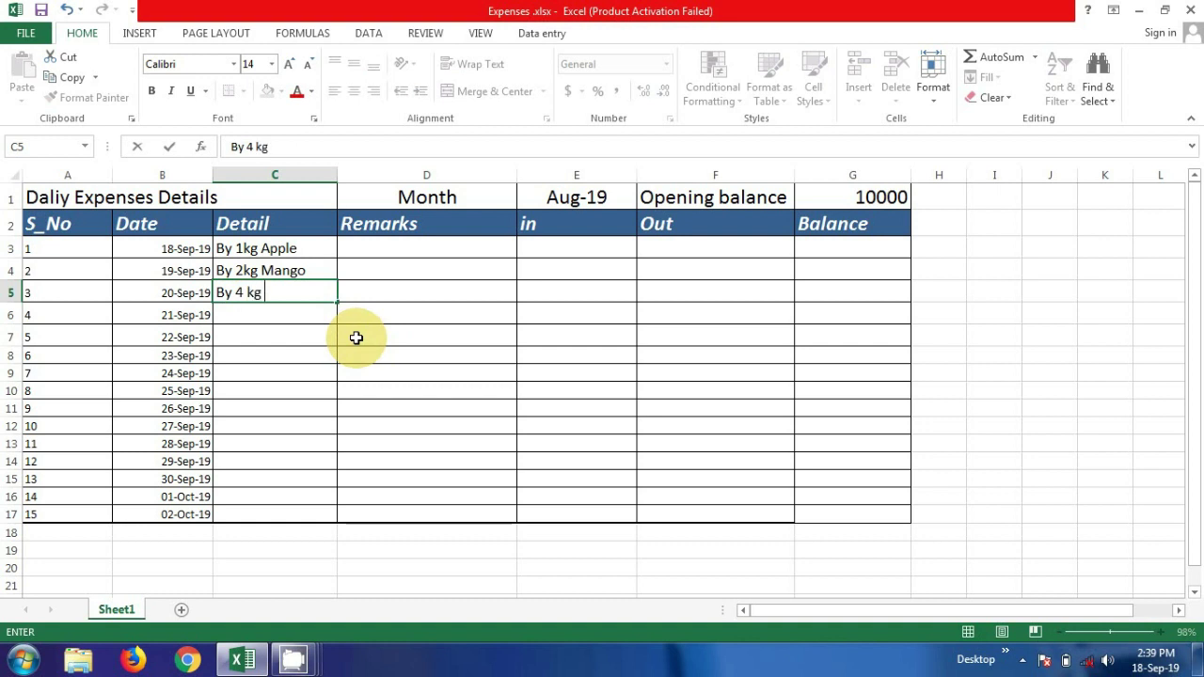
pyautogui.write('Milk')
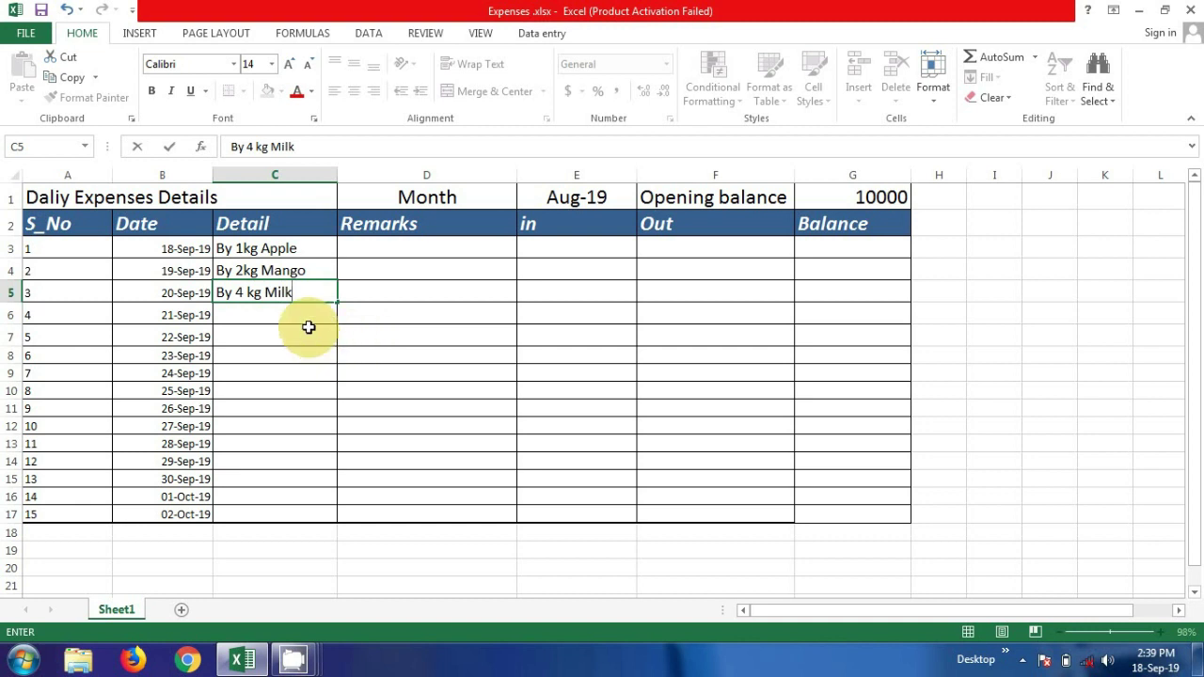
pyautogui.press('Return')
# - Enter the Out amounts 100, 250 and 300 in cells F3 to F5 for the apple, mango and milk entries
pyautogui.click(405, 252)
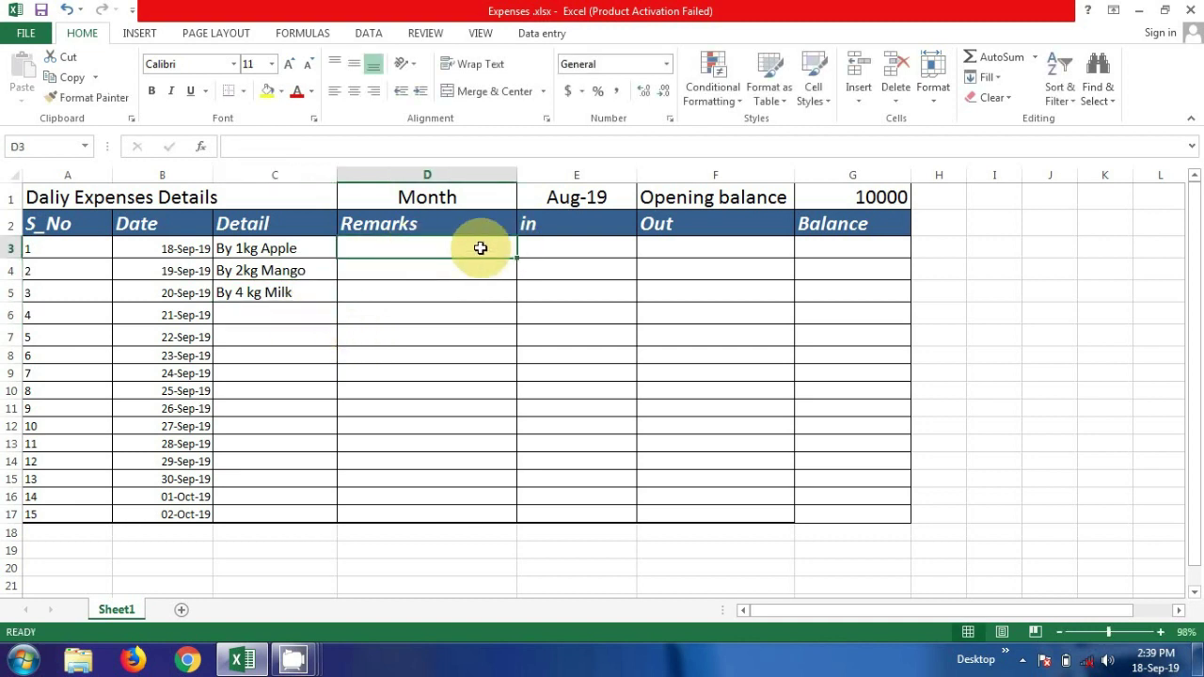
pyautogui.click(590, 256)
pyautogui.click(670, 256)
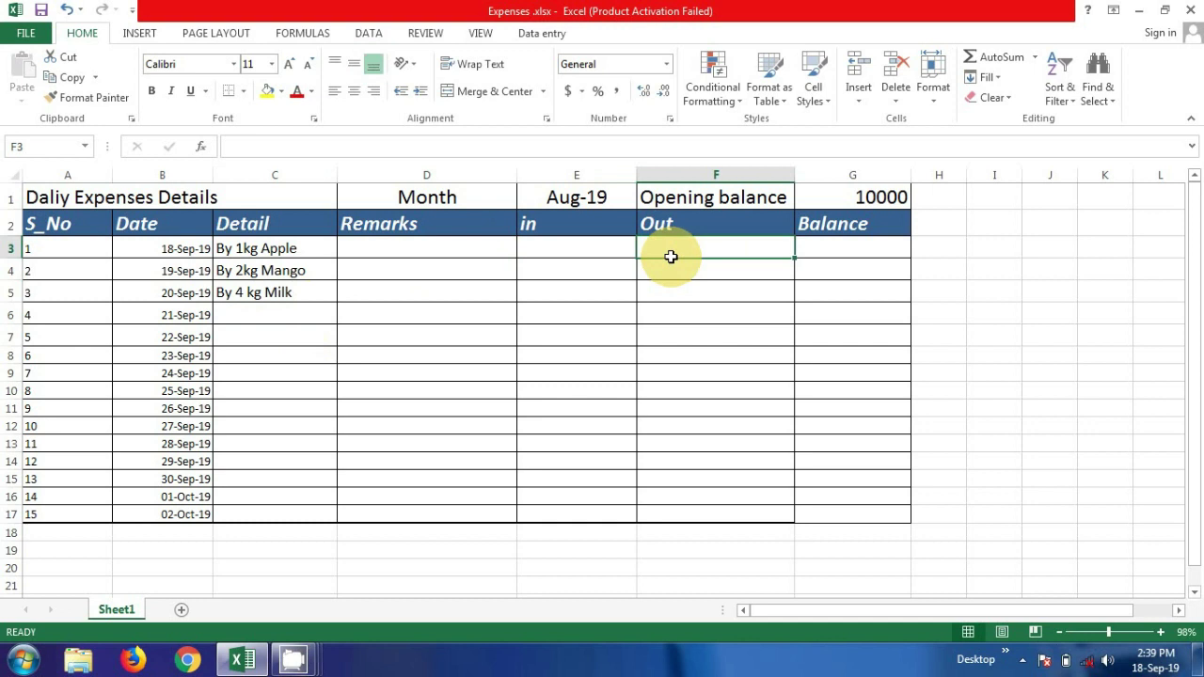
pyautogui.write('15')
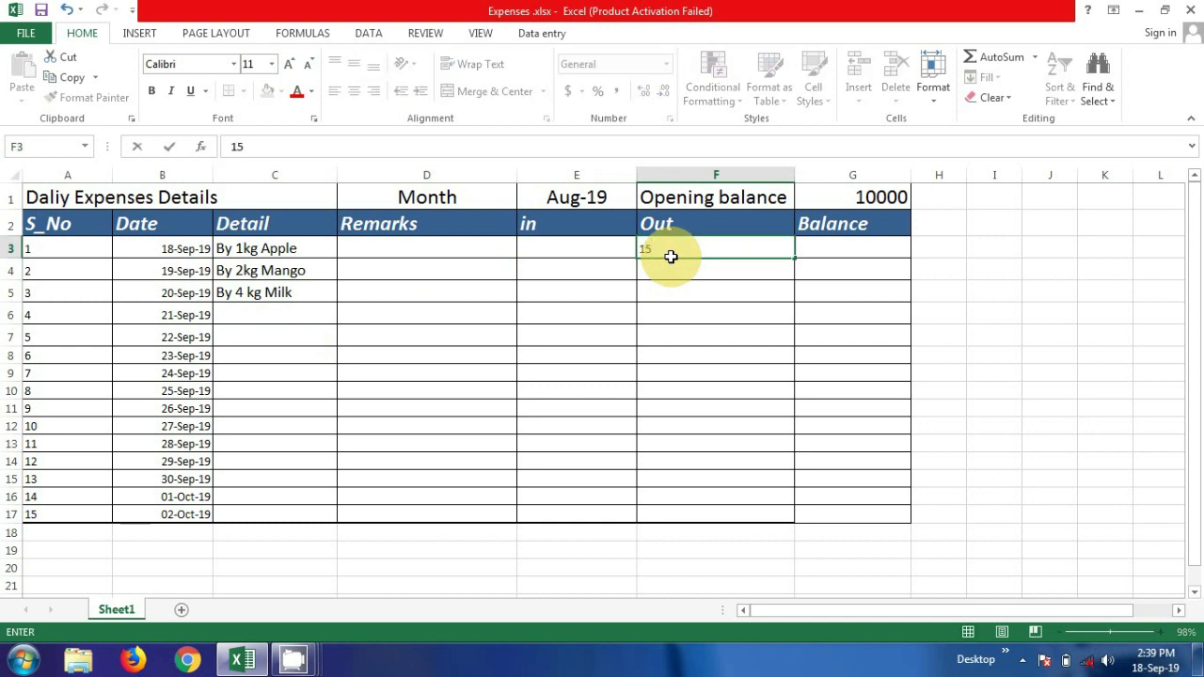
pyautogui.press('BackSpace')
pyautogui.write('00')
pyautogui.click(671, 270)
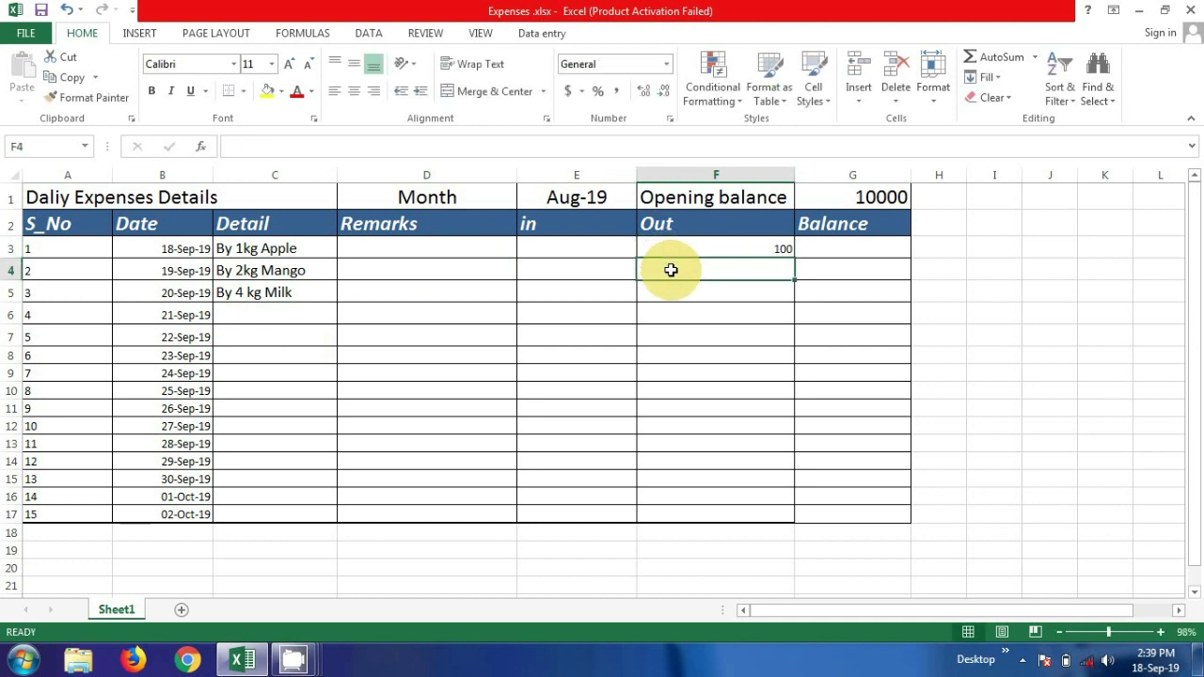
pyautogui.write('2')
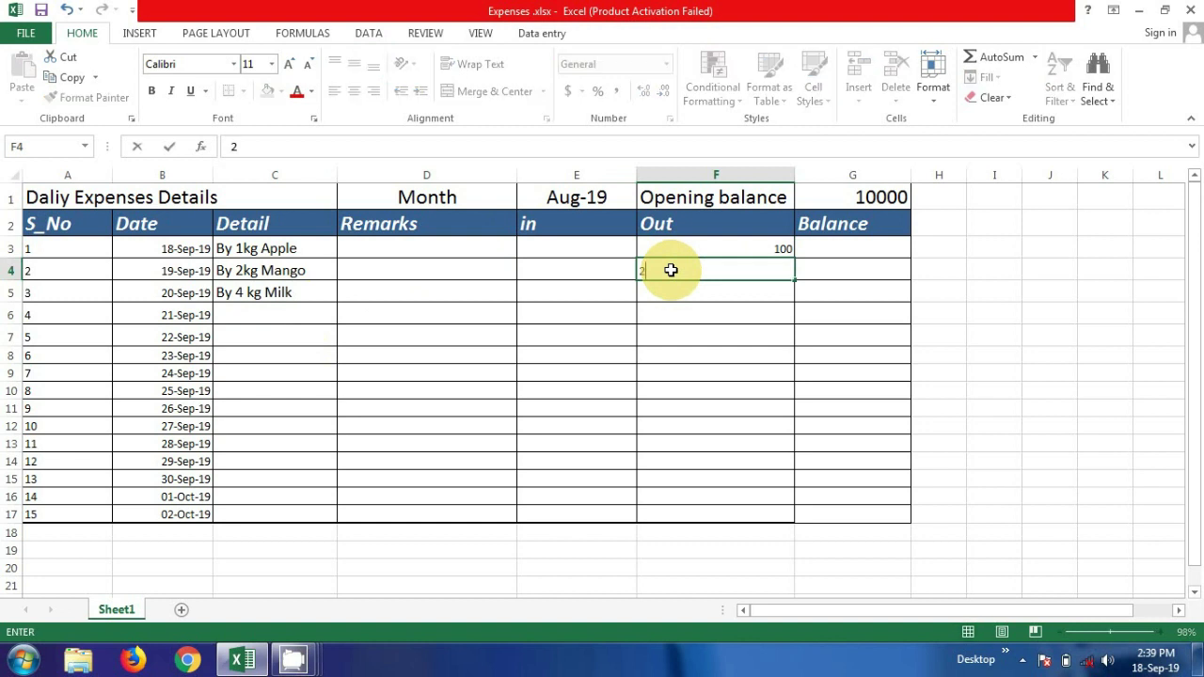
pyautogui.write('50')
pyautogui.click(668, 289)
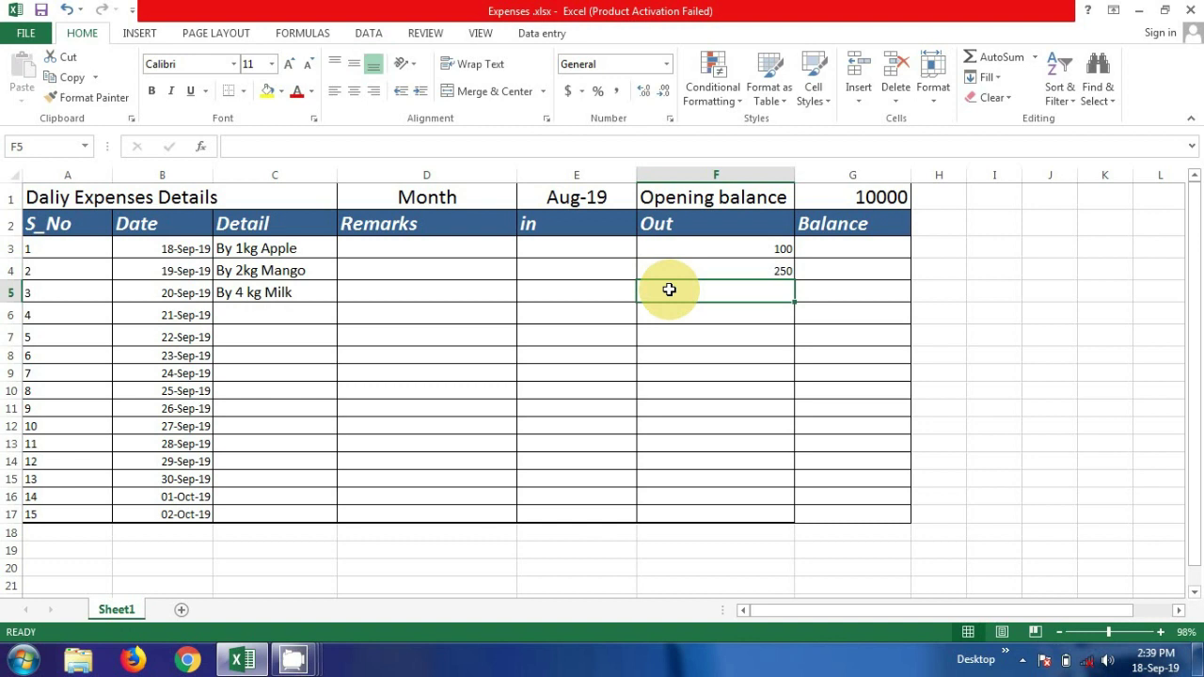
pyautogui.write('300')
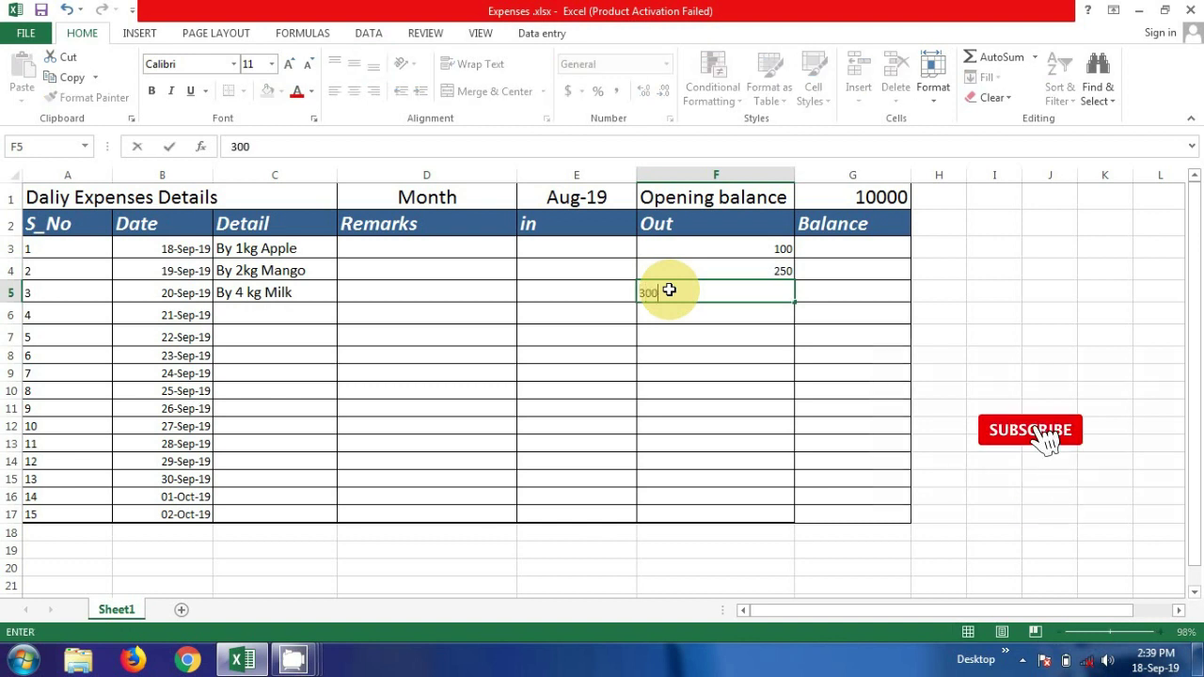
pyautogui.click(671, 314)
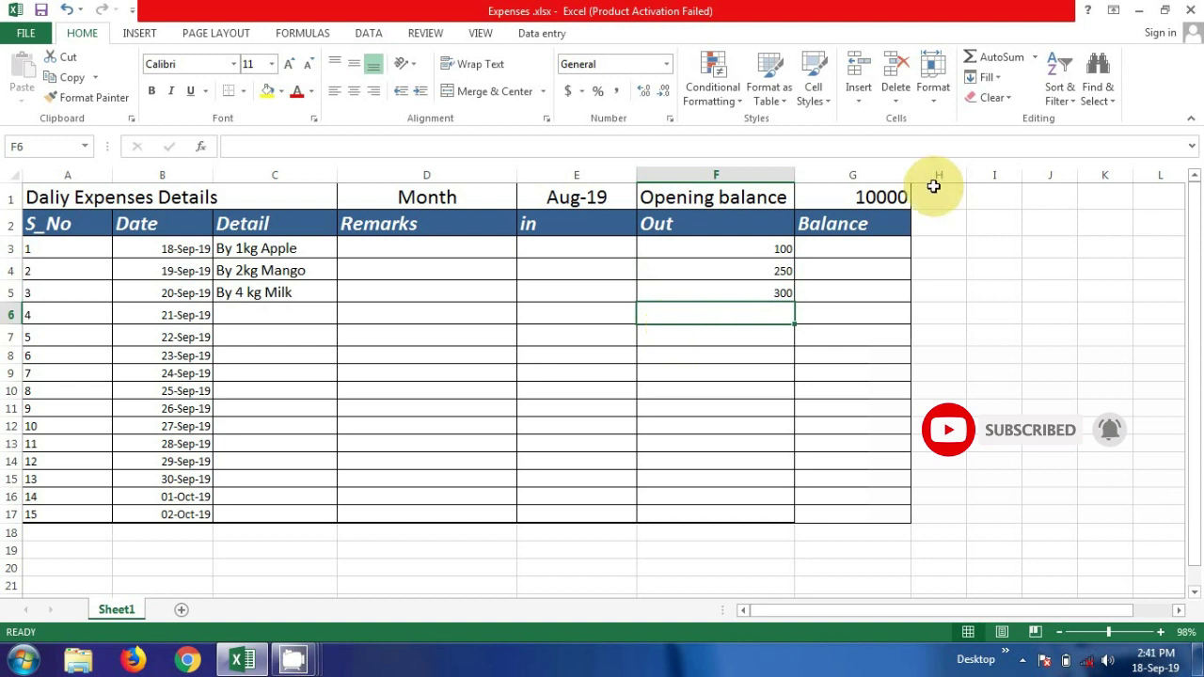
# - Enter the formula =G1+E3-F3 in cell G3 to calculate the first balance from the opening balance
pyautogui.doubleClick(854, 252)
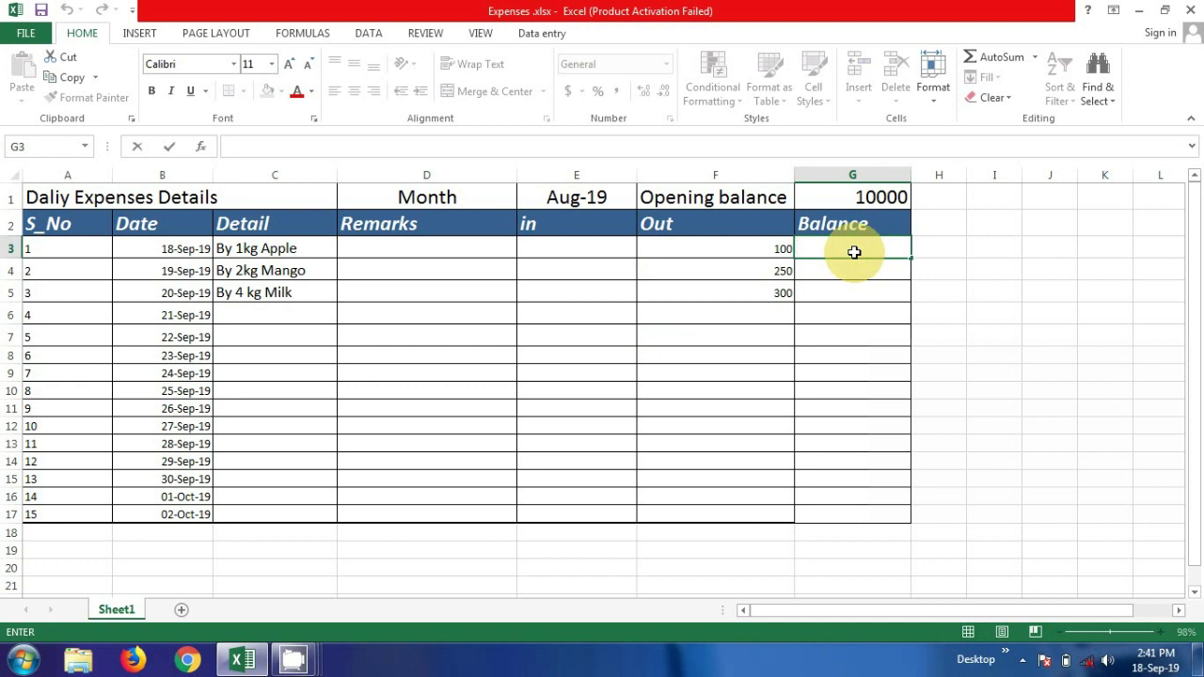
pyautogui.write('=')
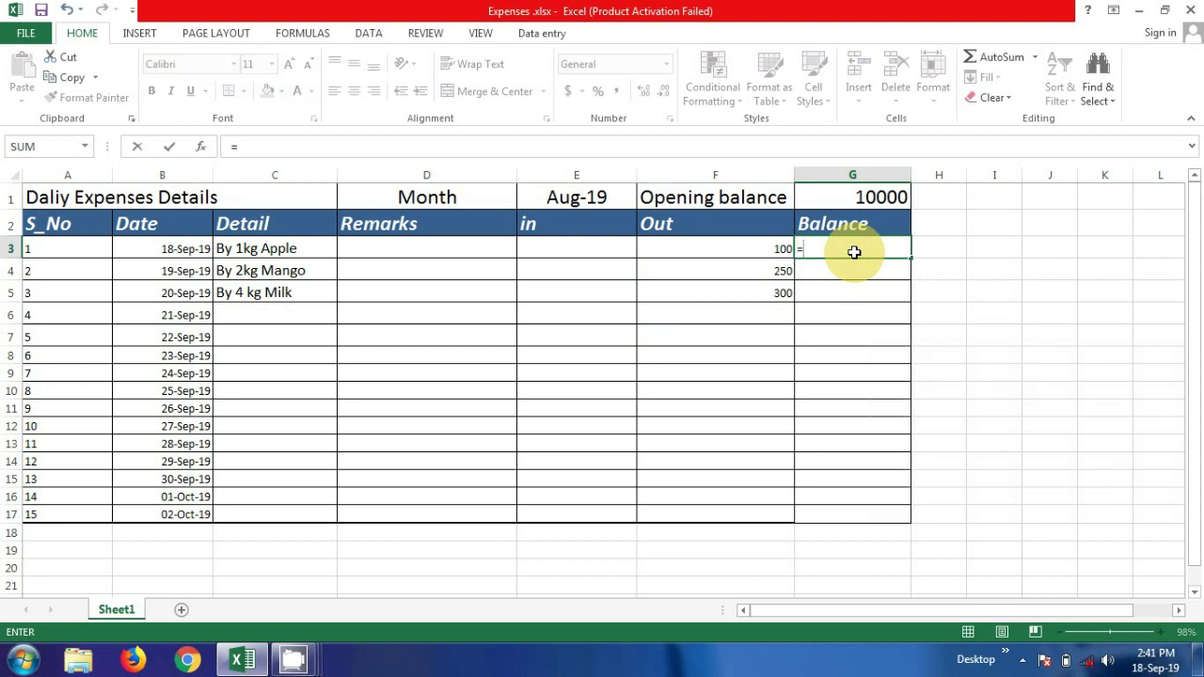
pyautogui.click(863, 198)
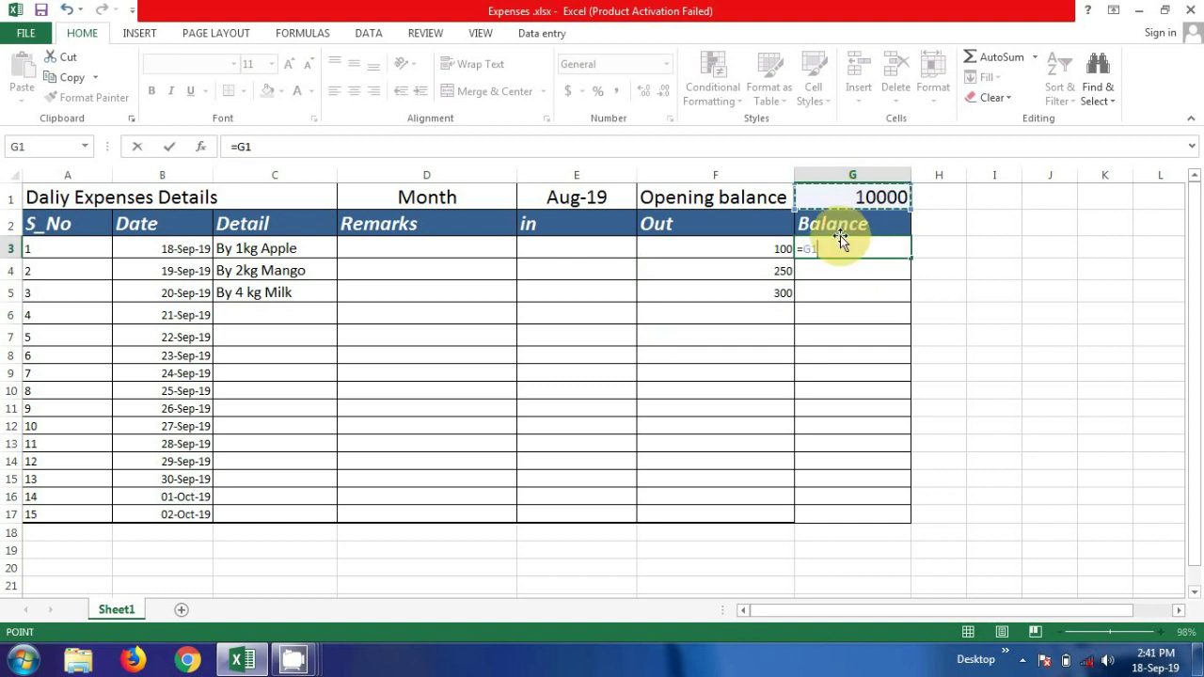
pyautogui.write('+')
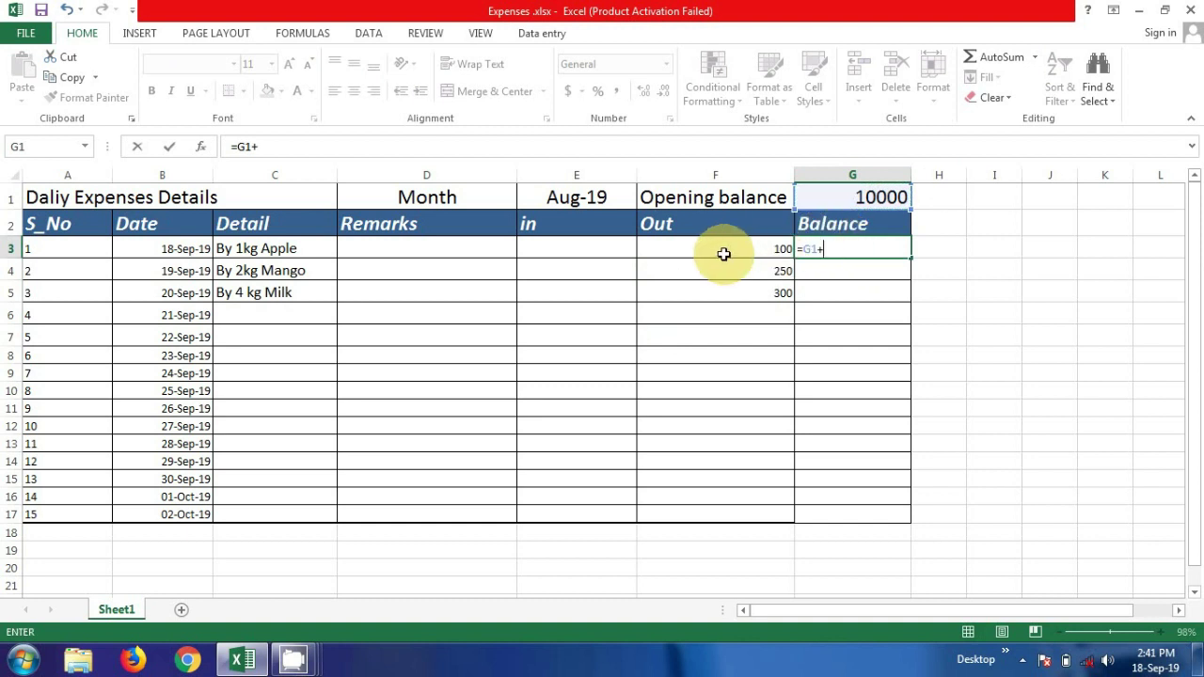
pyautogui.click(578, 248)
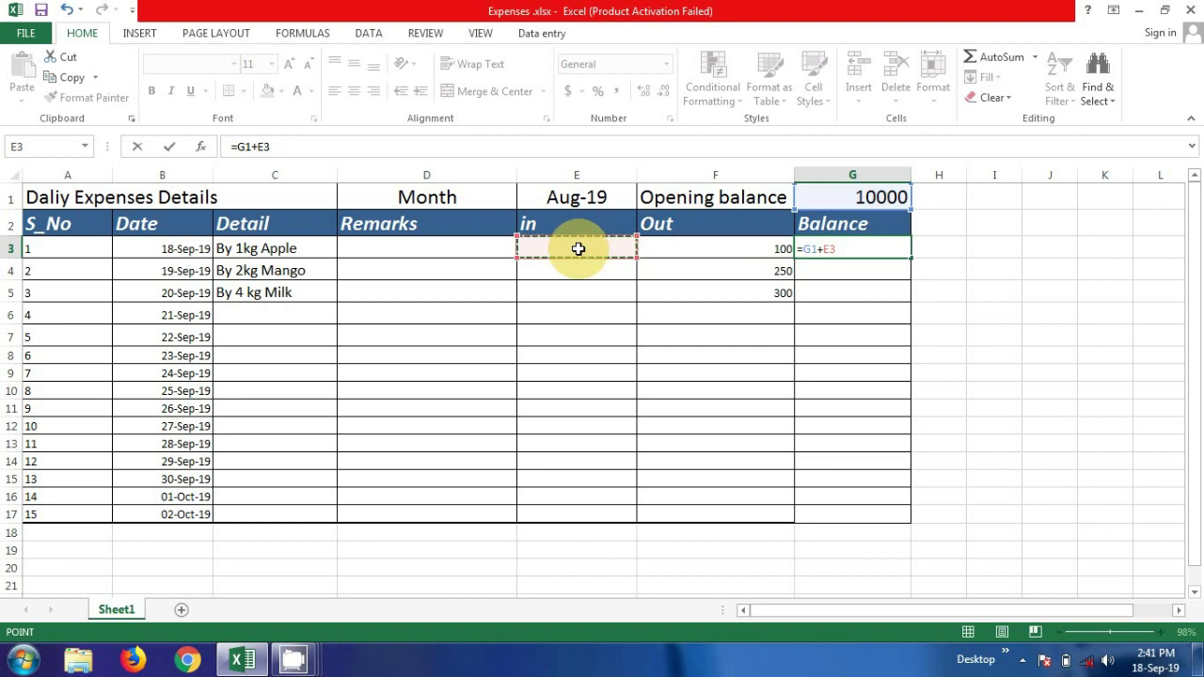
pyautogui.write('-')
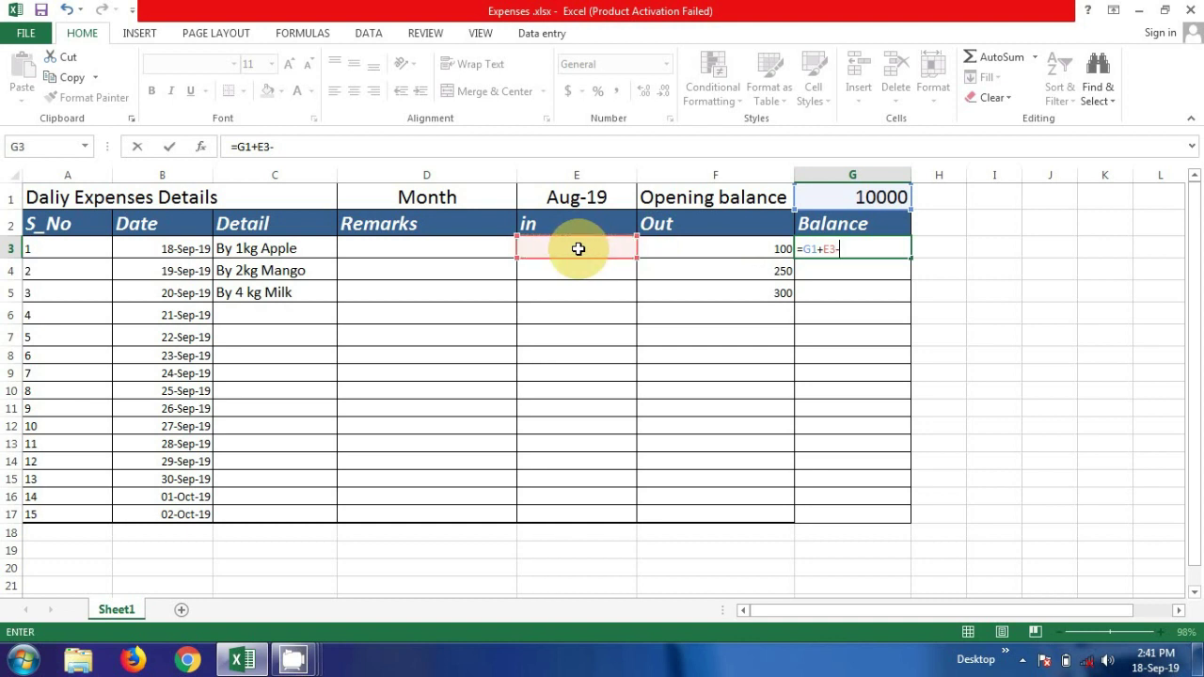
pyautogui.click(760, 250)
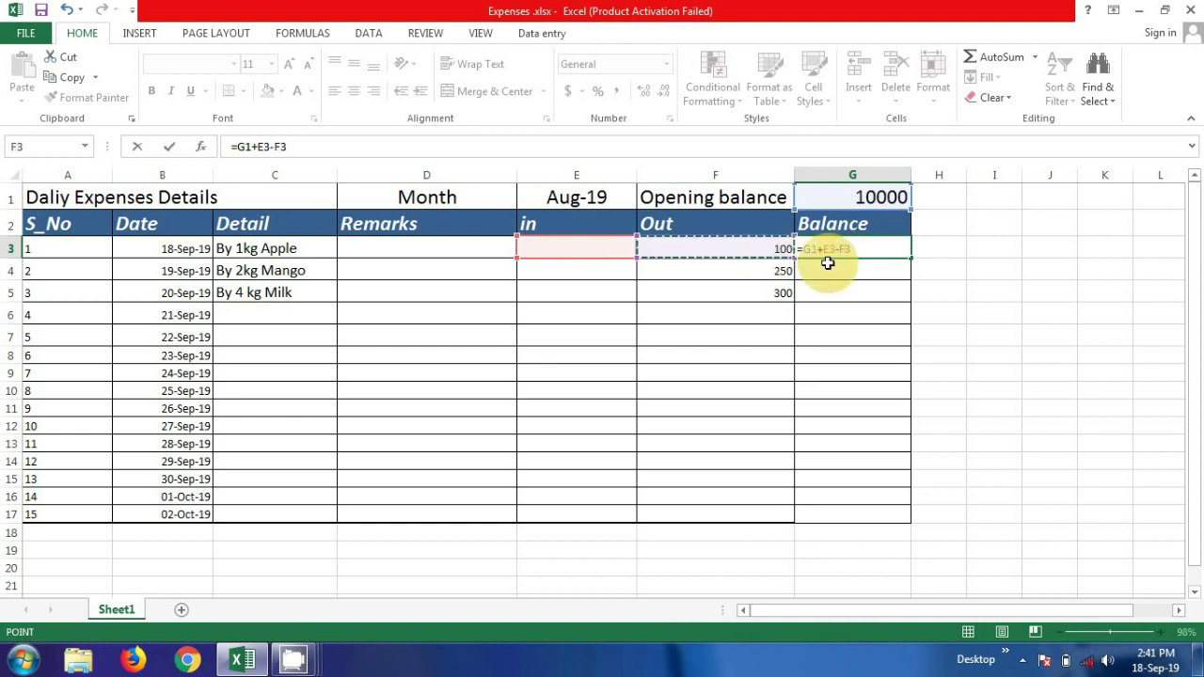
pyautogui.press('Return')
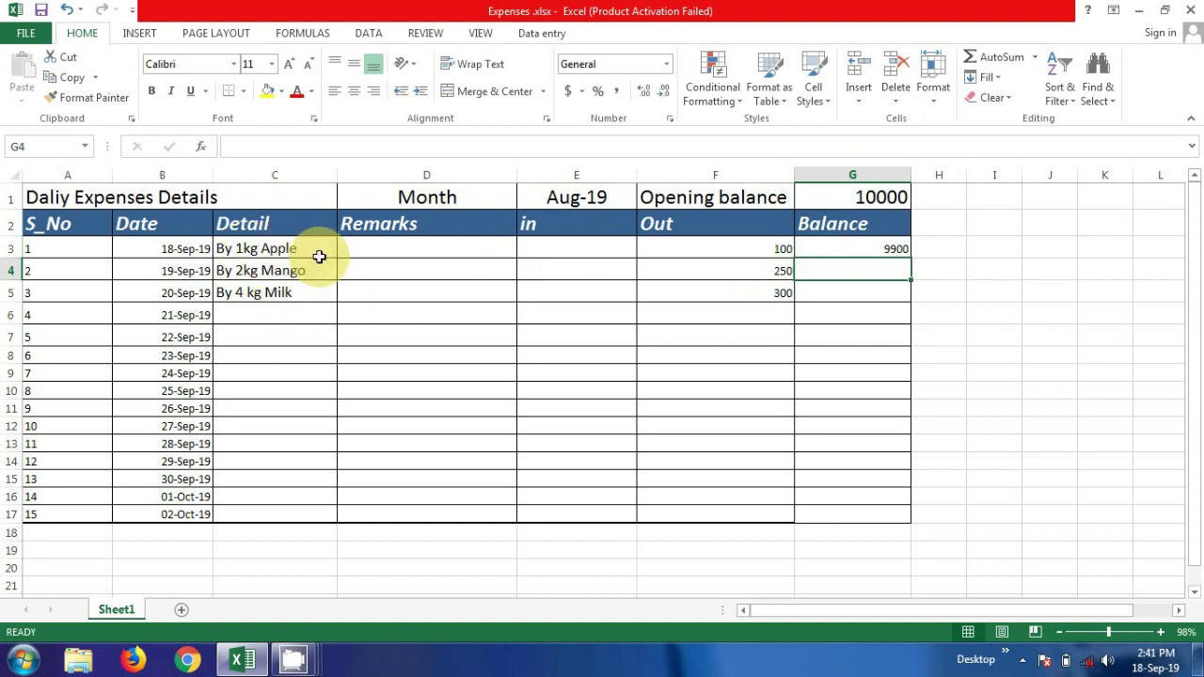
# - Enter the running balance formula =G3+E4-F4 in cell G4
pyautogui.doubleClick(856, 275)
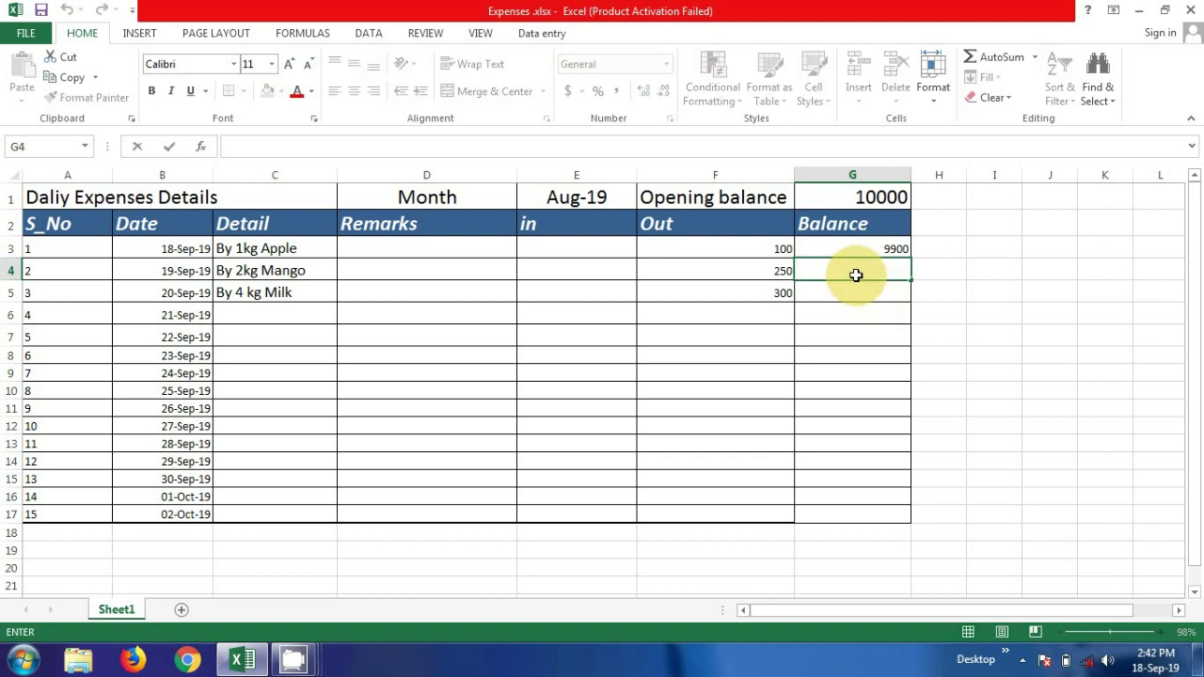
pyautogui.write('=')
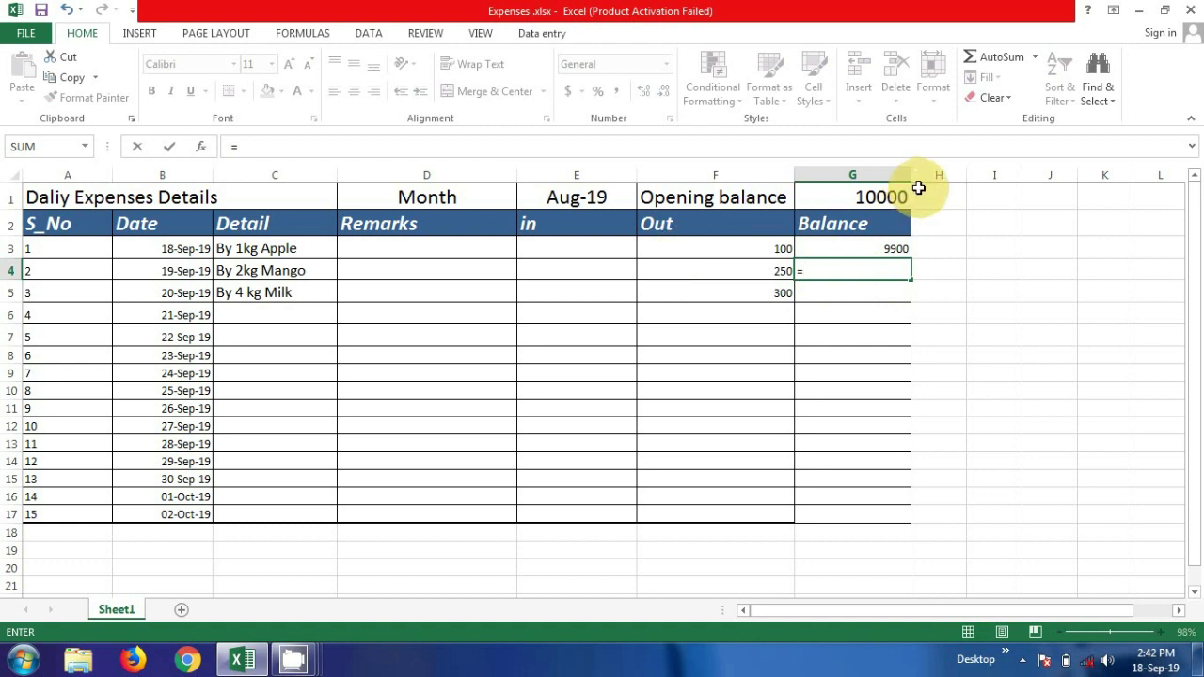
pyautogui.click(884, 251)
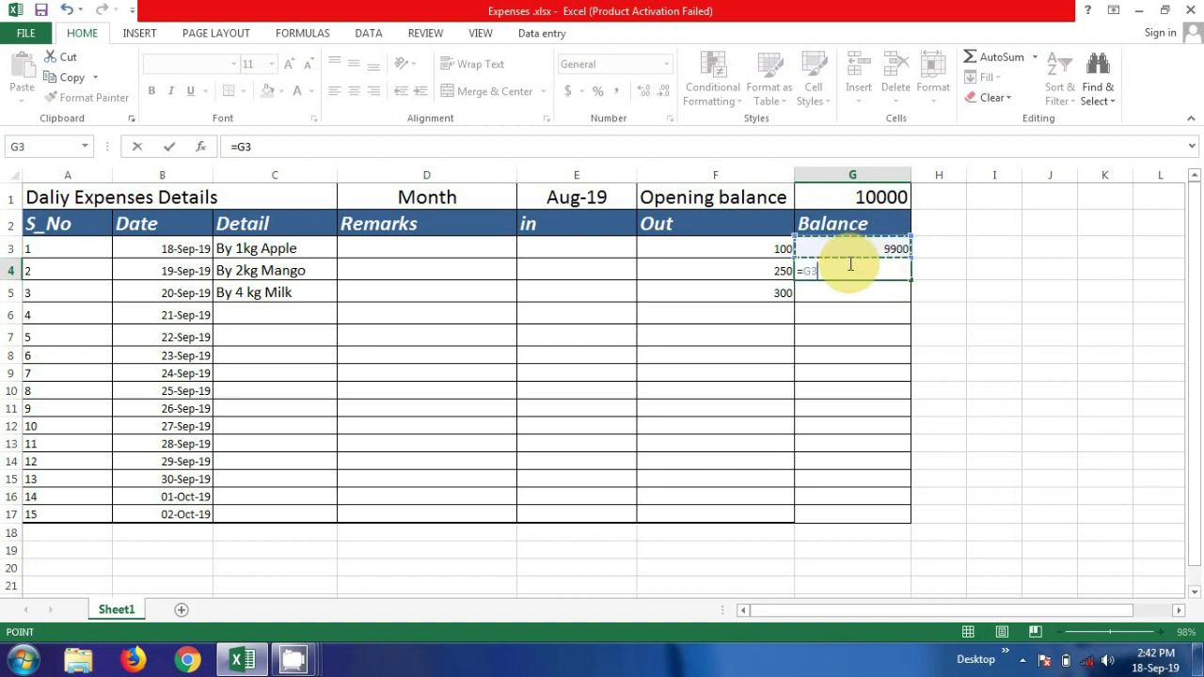
pyautogui.write('+')
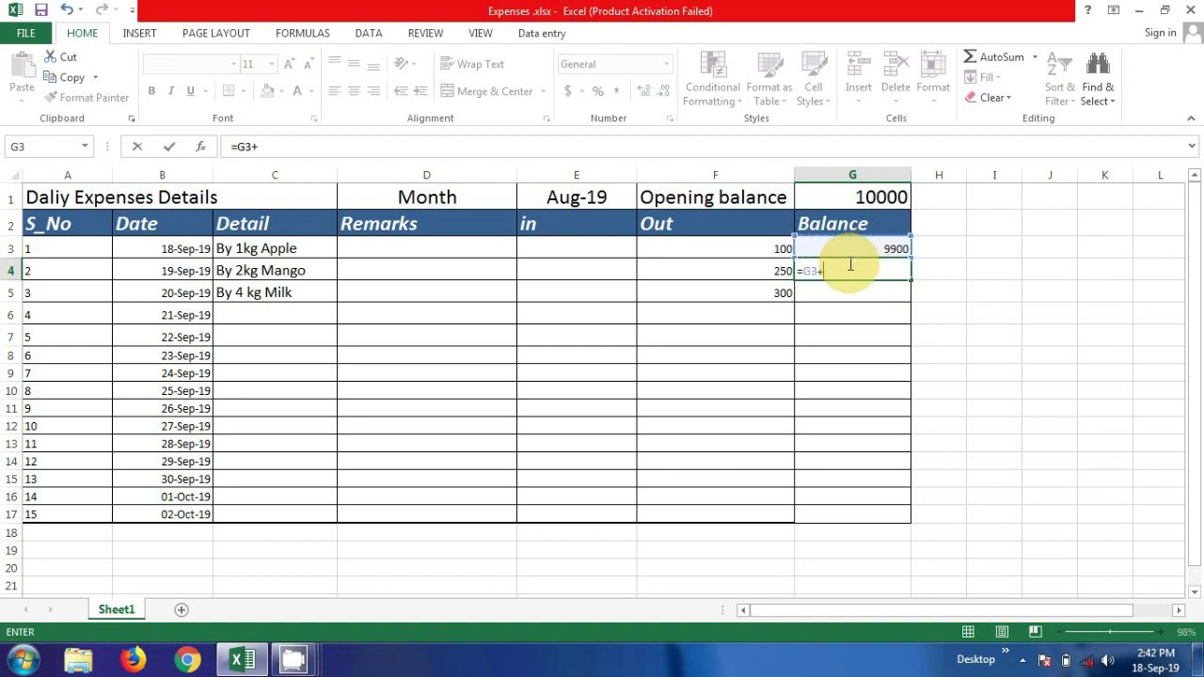
pyautogui.click(583, 275)
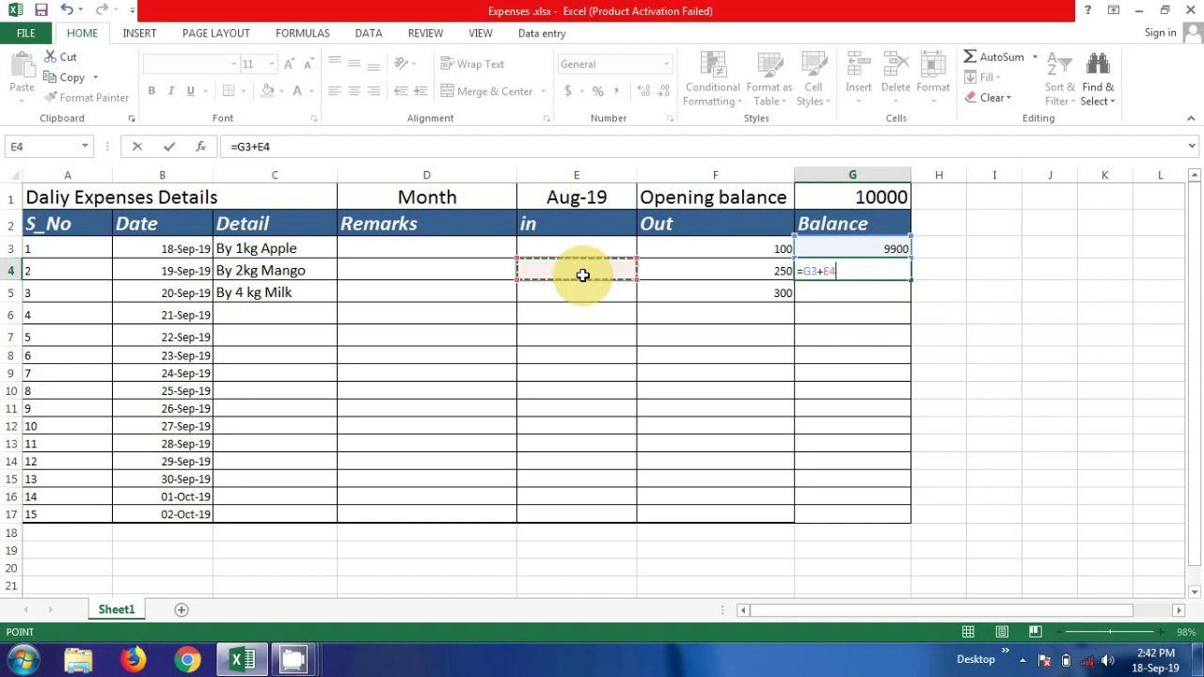
pyautogui.write('-')
pyautogui.click(761, 273)
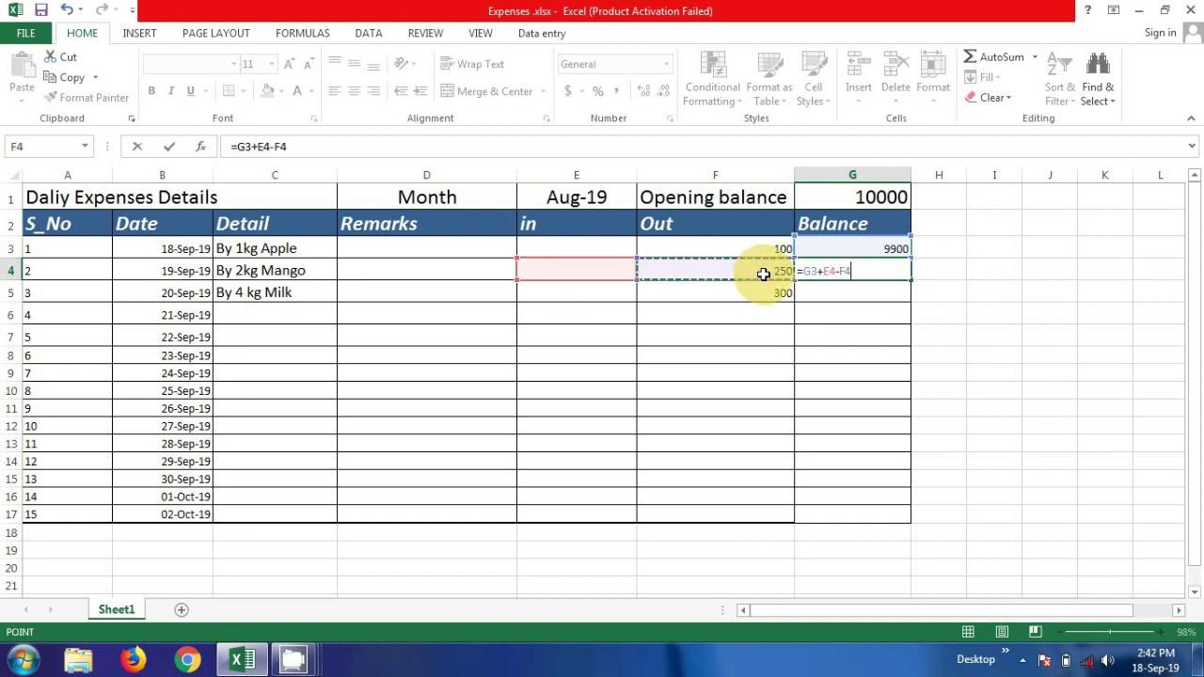
pyautogui.press('Return')
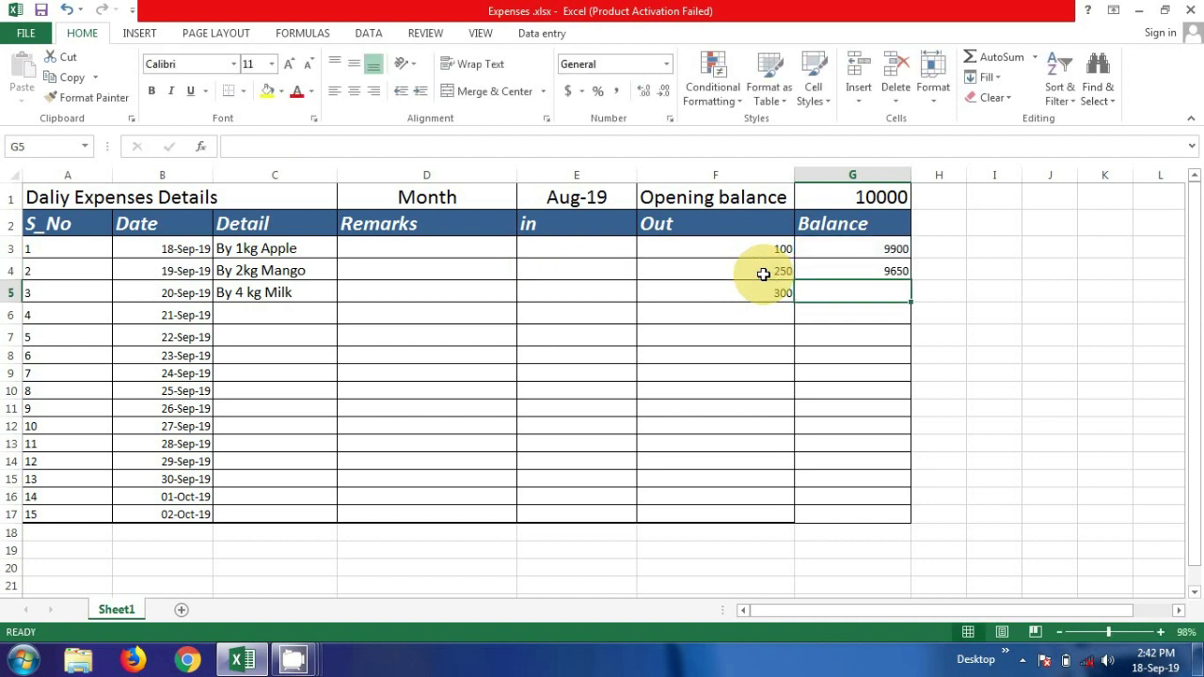
# - Fill the balance formula in cell G4 down the Balance column through cell G17
pyautogui.click(893, 270)
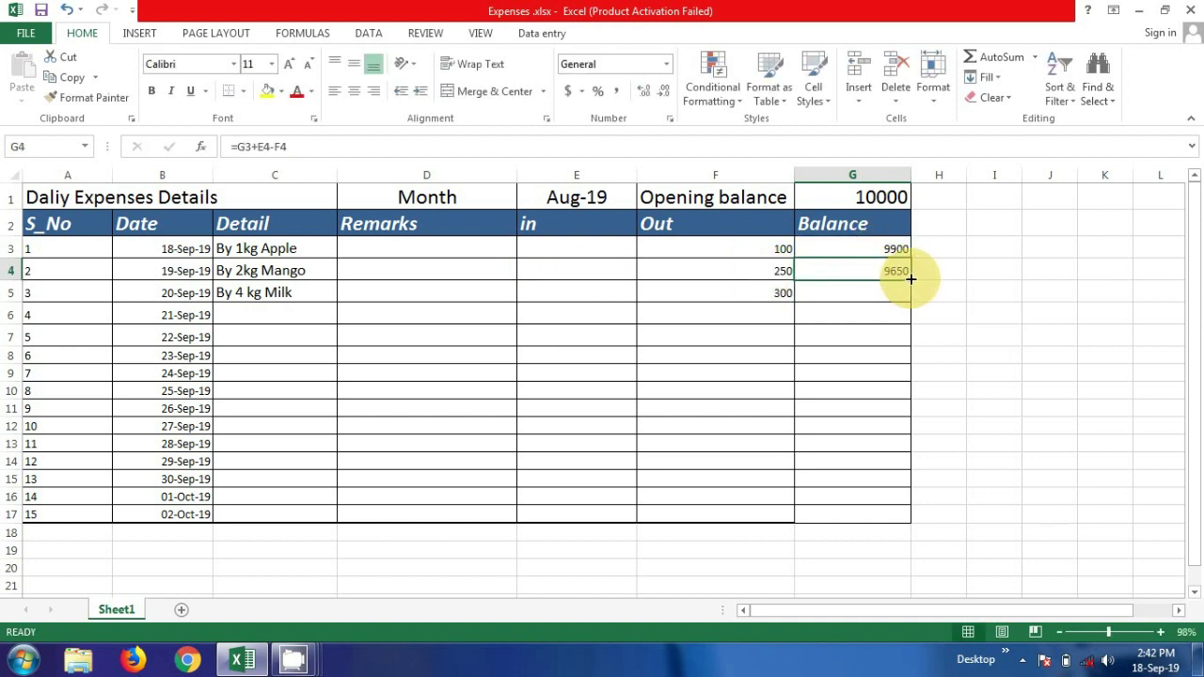
pyautogui.moveTo(910, 279); pyautogui.dragTo(899, 519)
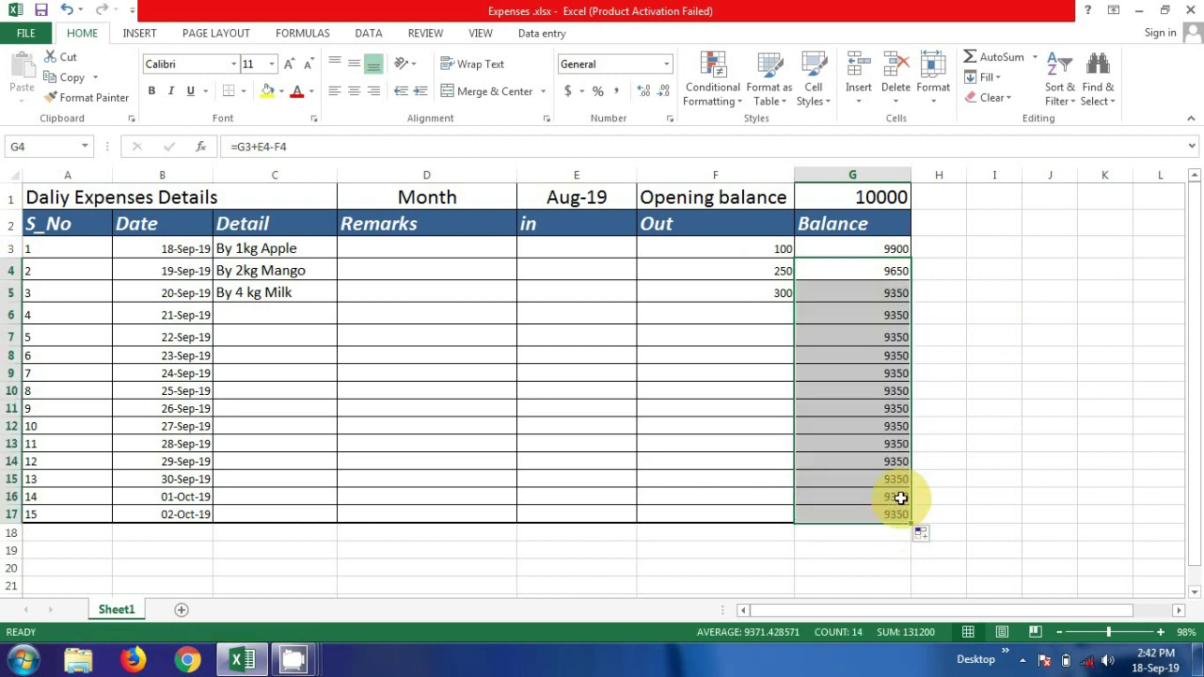
pyautogui.click(703, 372)
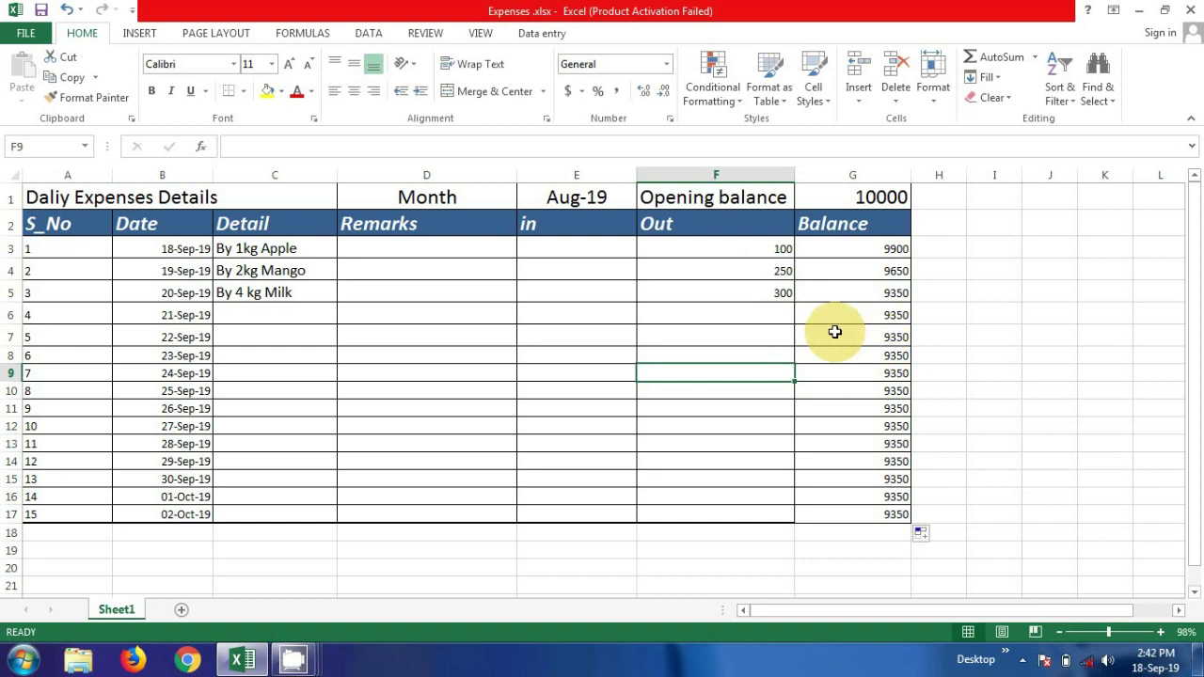
# - Add the sugar expense in row 6, with "By 5 Sugar" as the Detail and 350 as the Out amount
pyautogui.click(731, 322)
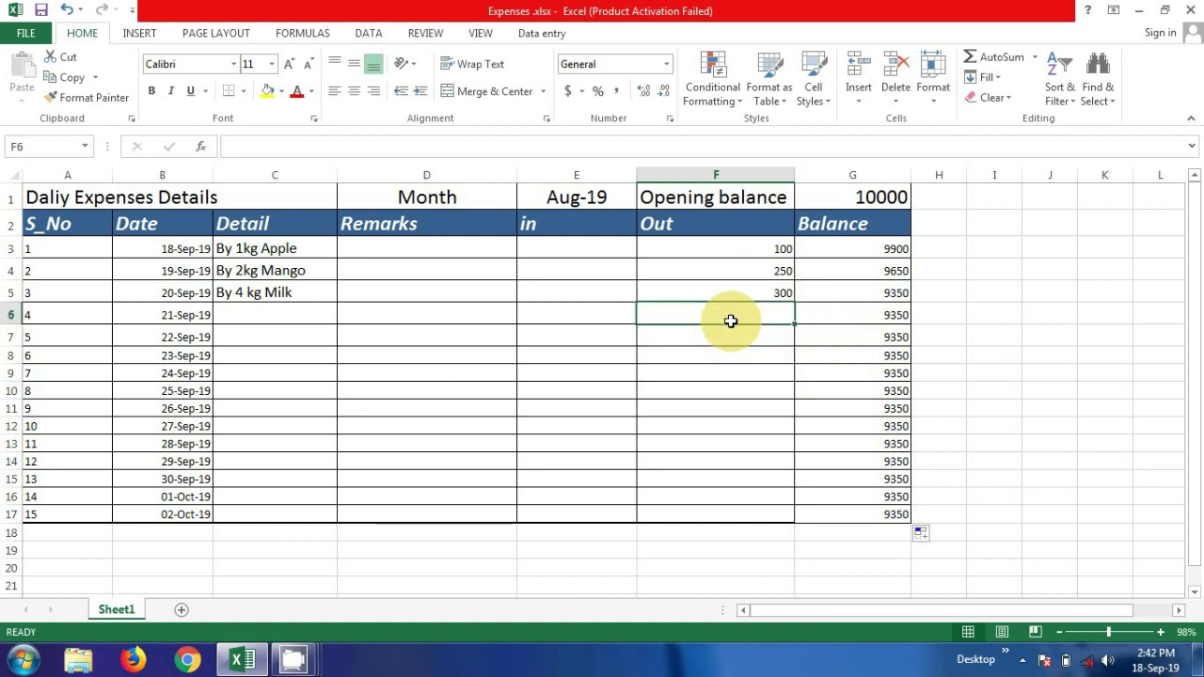
pyautogui.click(292, 322)
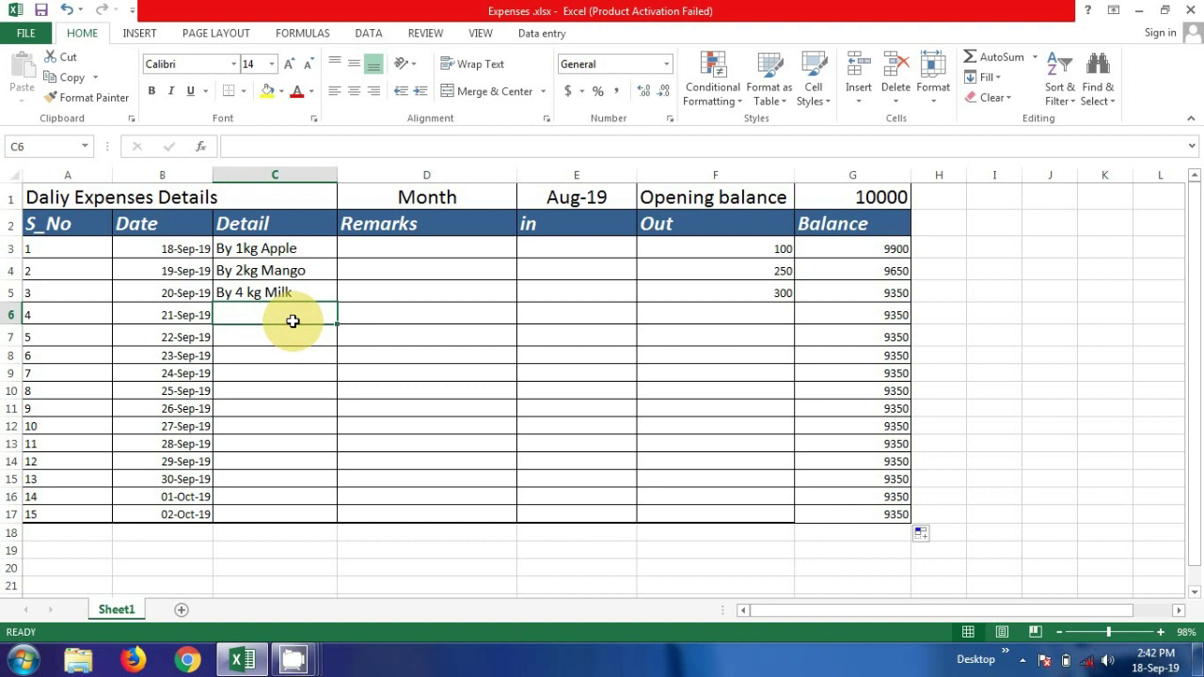
pyautogui.write('By ')
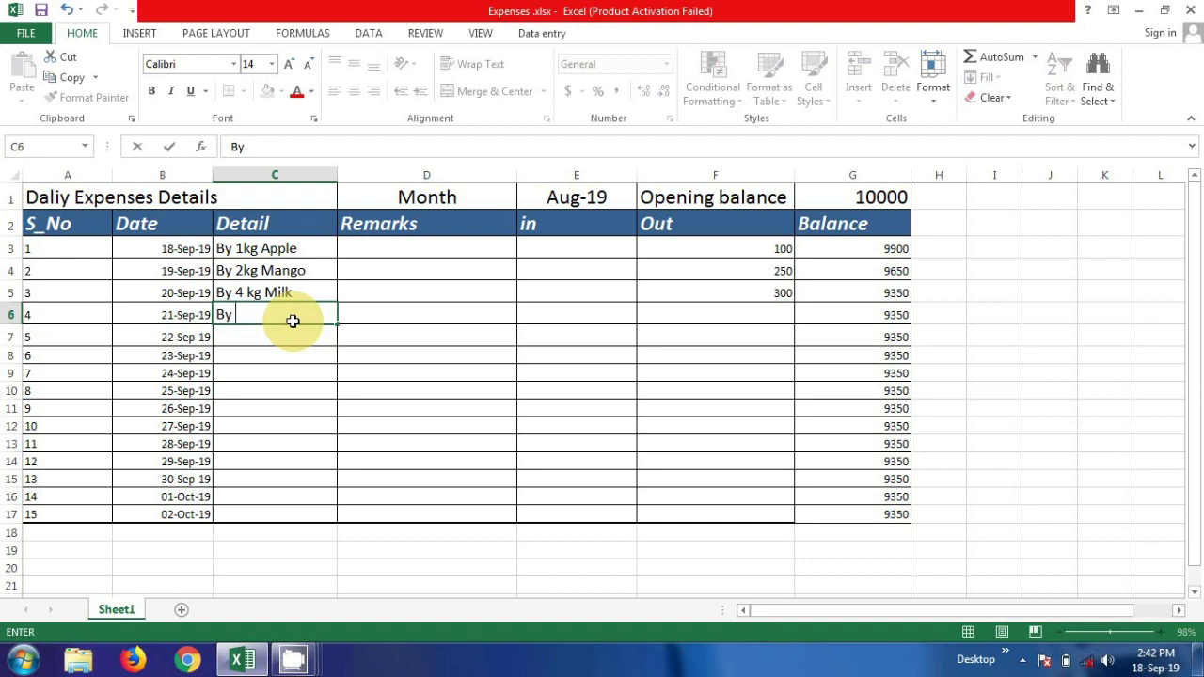
pyautogui.write('5 Sugar')
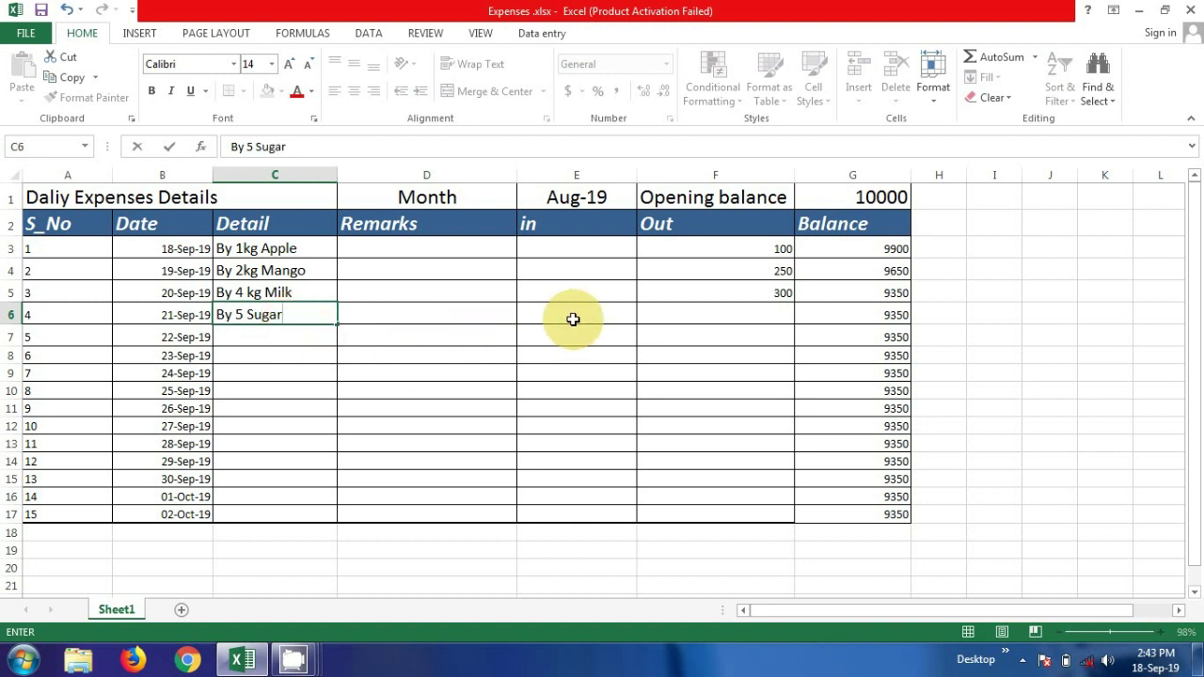
pyautogui.click(651, 316)
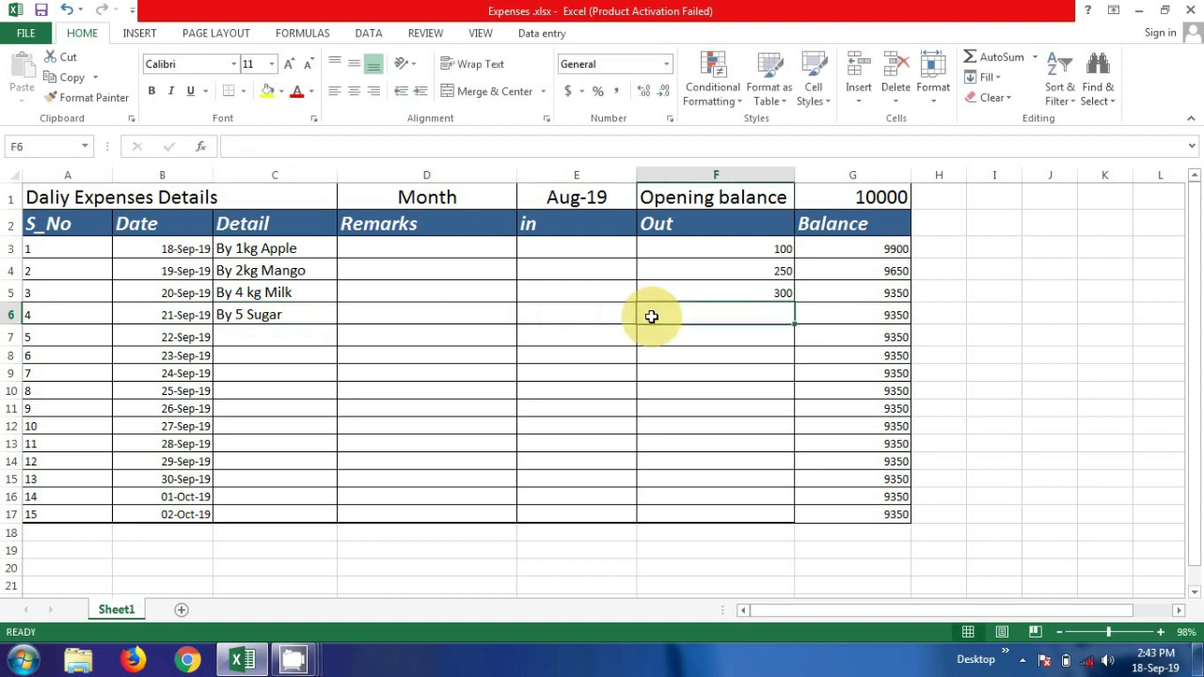
pyautogui.write('3')
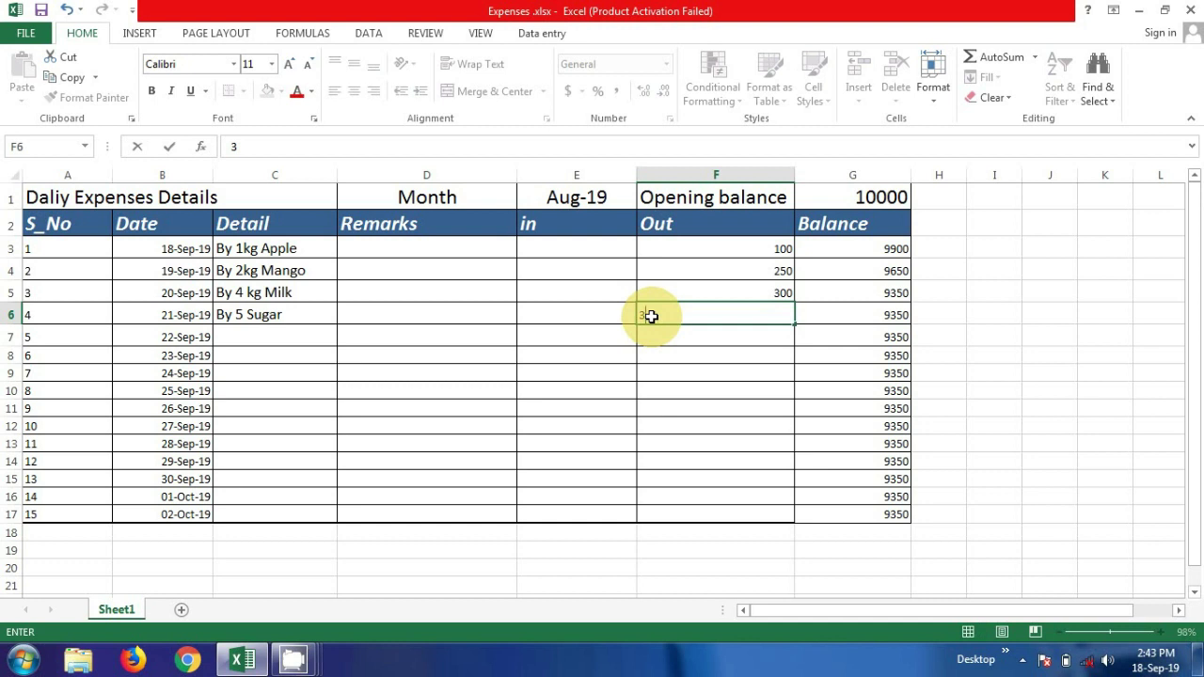
pyautogui.write('300')
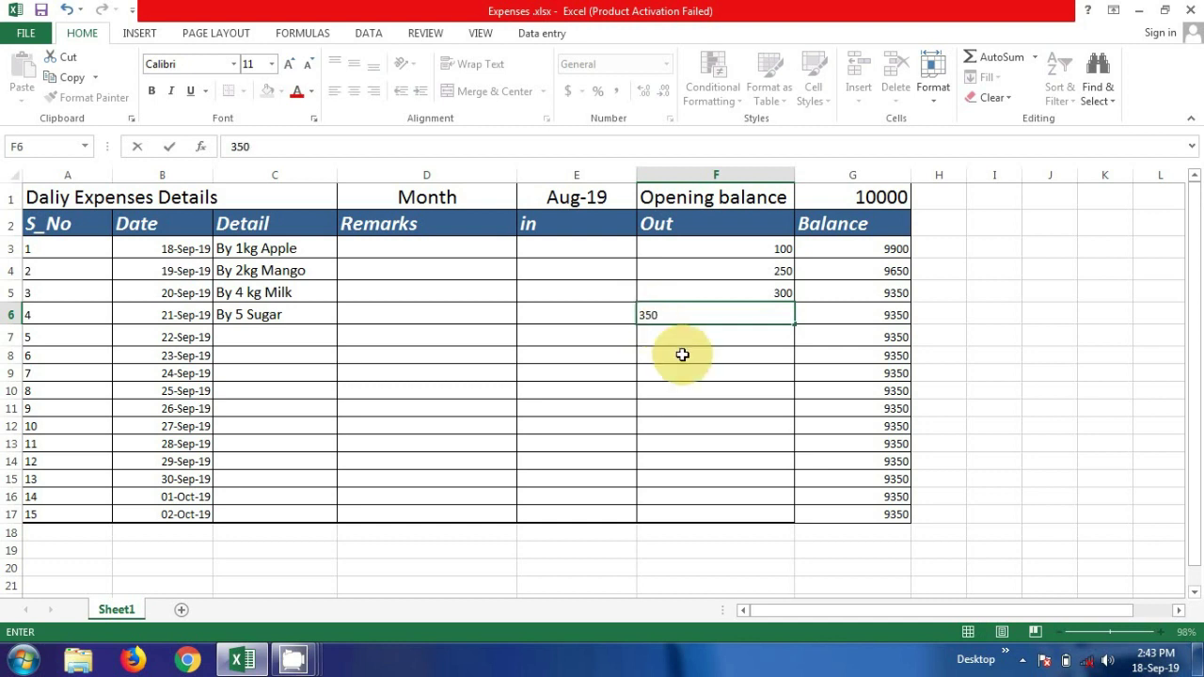
pyautogui.click(682, 355)
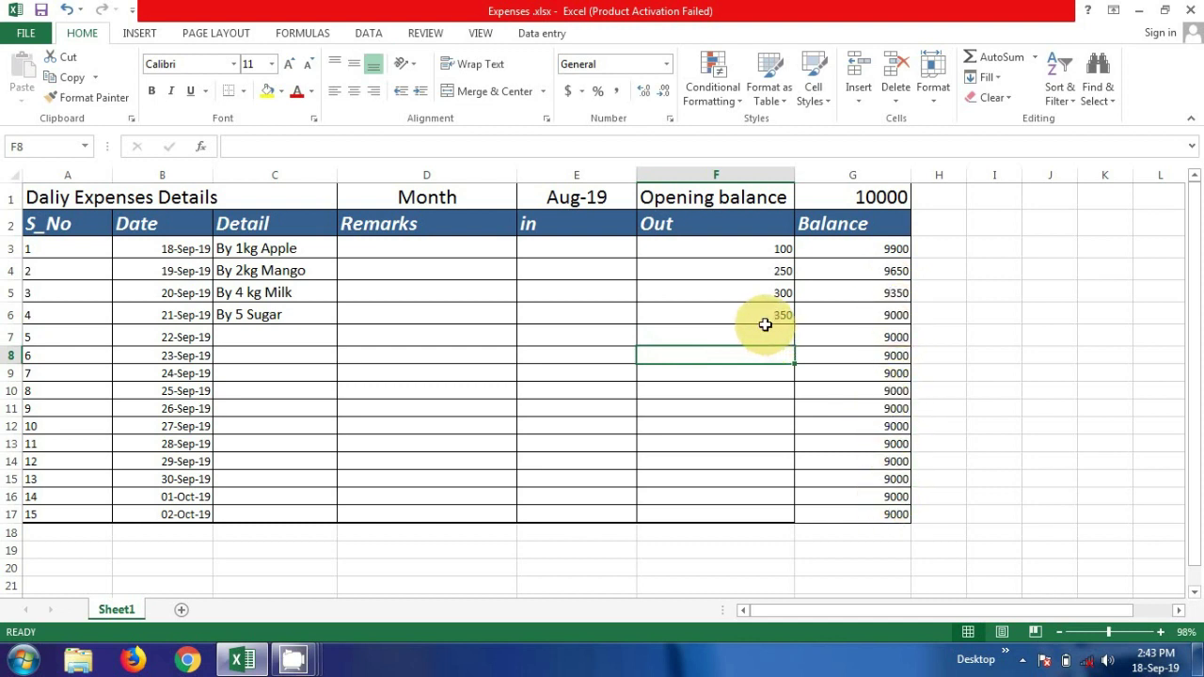
# - Enter "widraw bank" as the Detail in cell C7 for the 22-Sep-19 entry
pyautogui.click(279, 334)
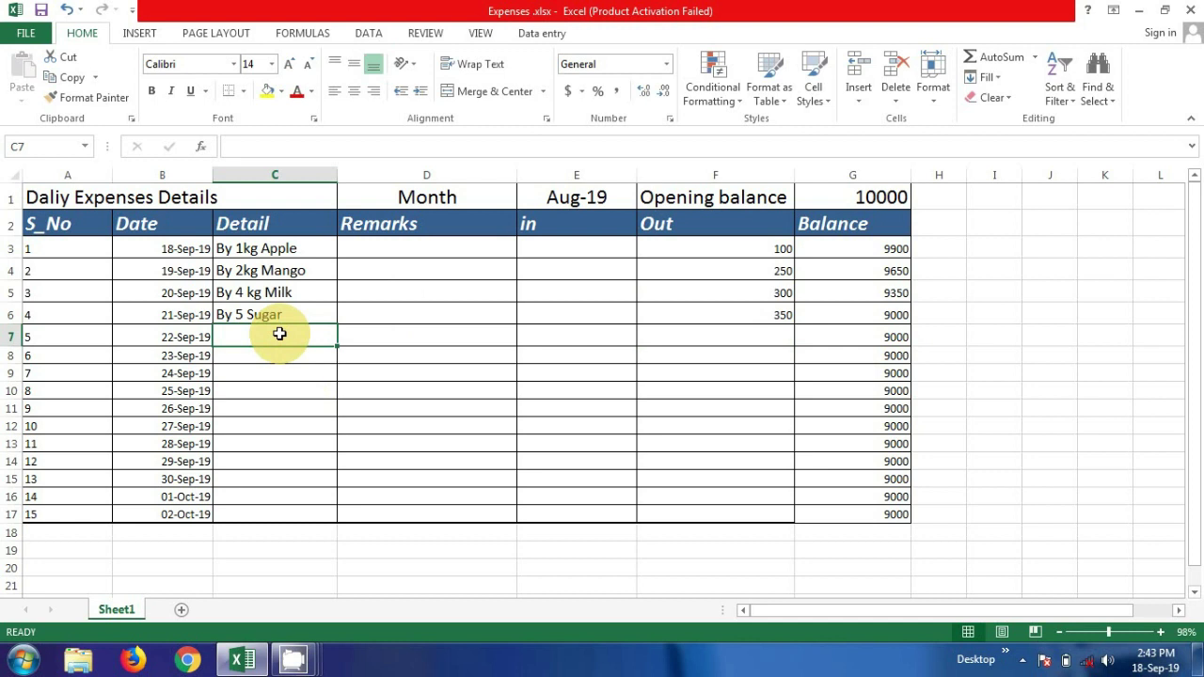
pyautogui.write('wid')
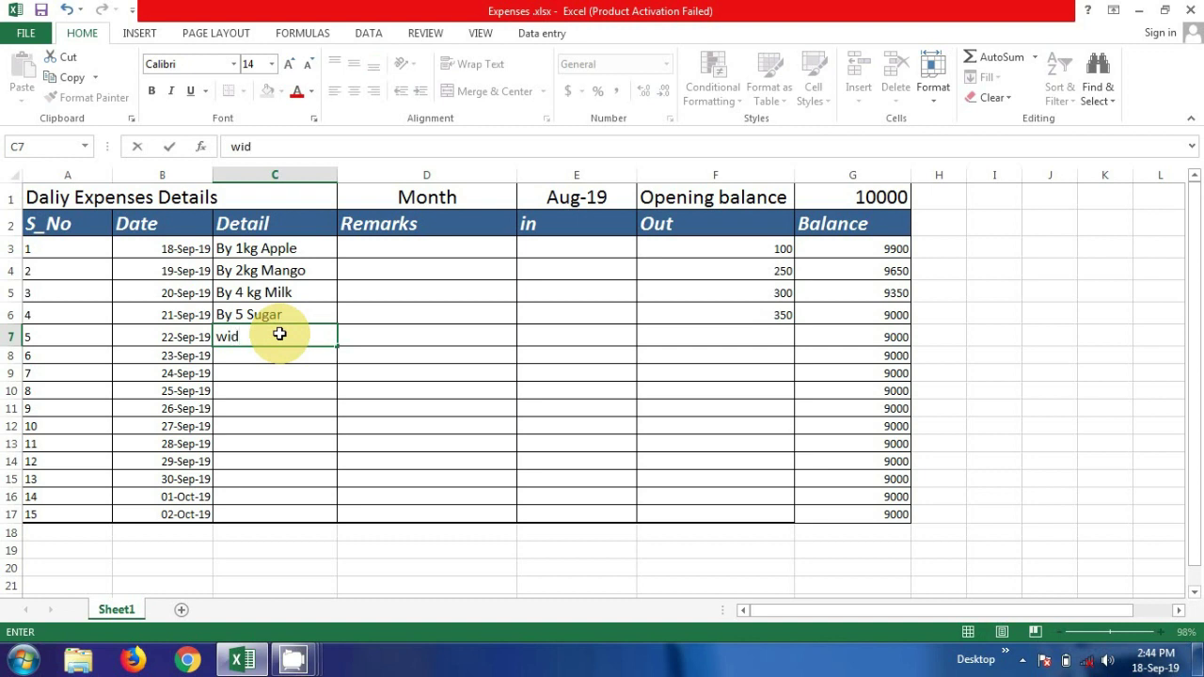
pyautogui.write('raw')
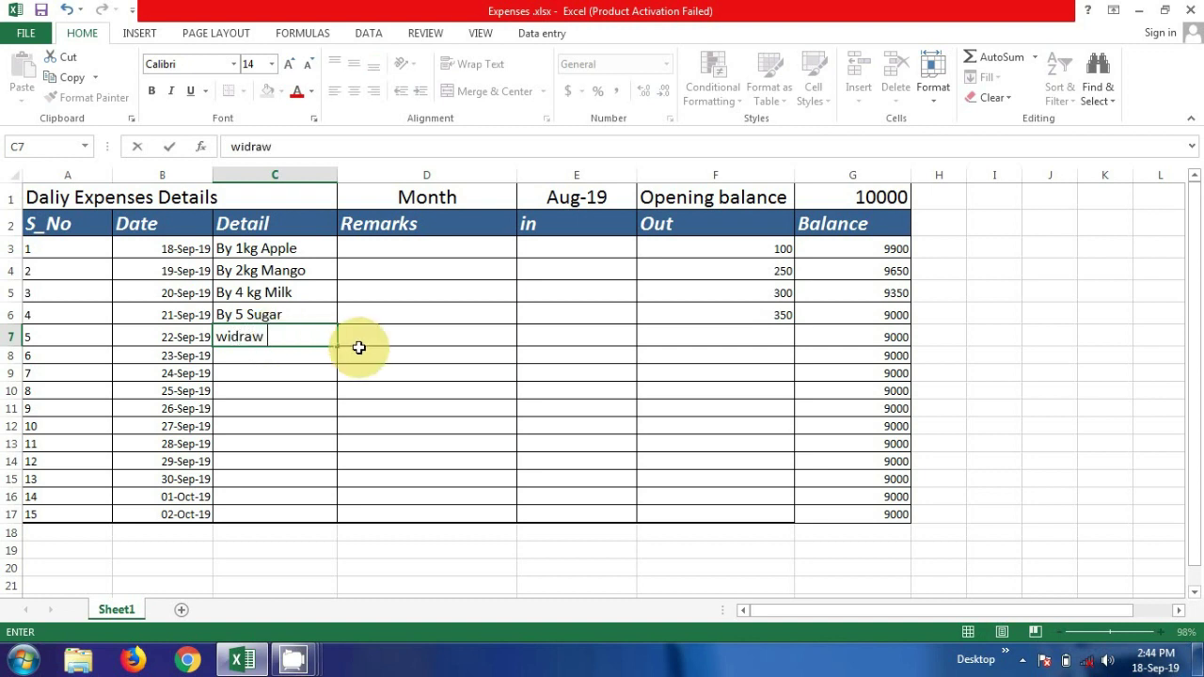
pyautogui.write(' net')
pyautogui.press('BackSpace')
pyautogui.press('BackSpace')
pyautogui.press('BackSpace')
pyautogui.write('bank')
# - Enter "Net Banking" as the remark in cell D7 for the bank withdrawal
pyautogui.click(388, 336)
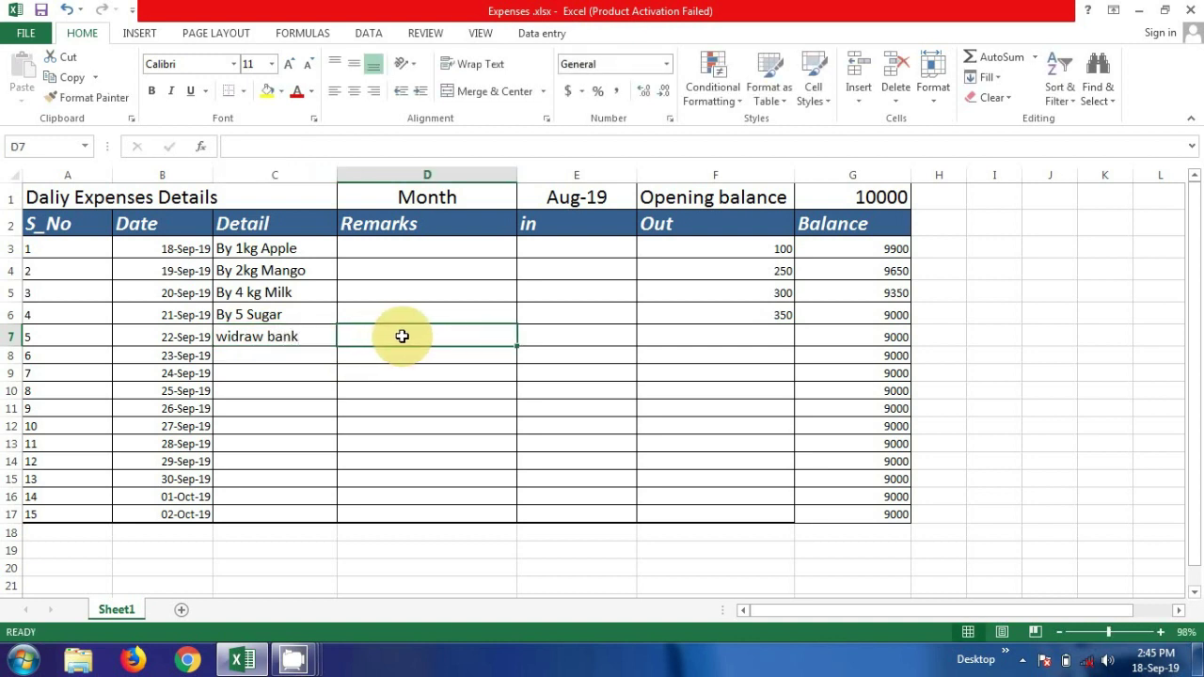
pyautogui.write('n')
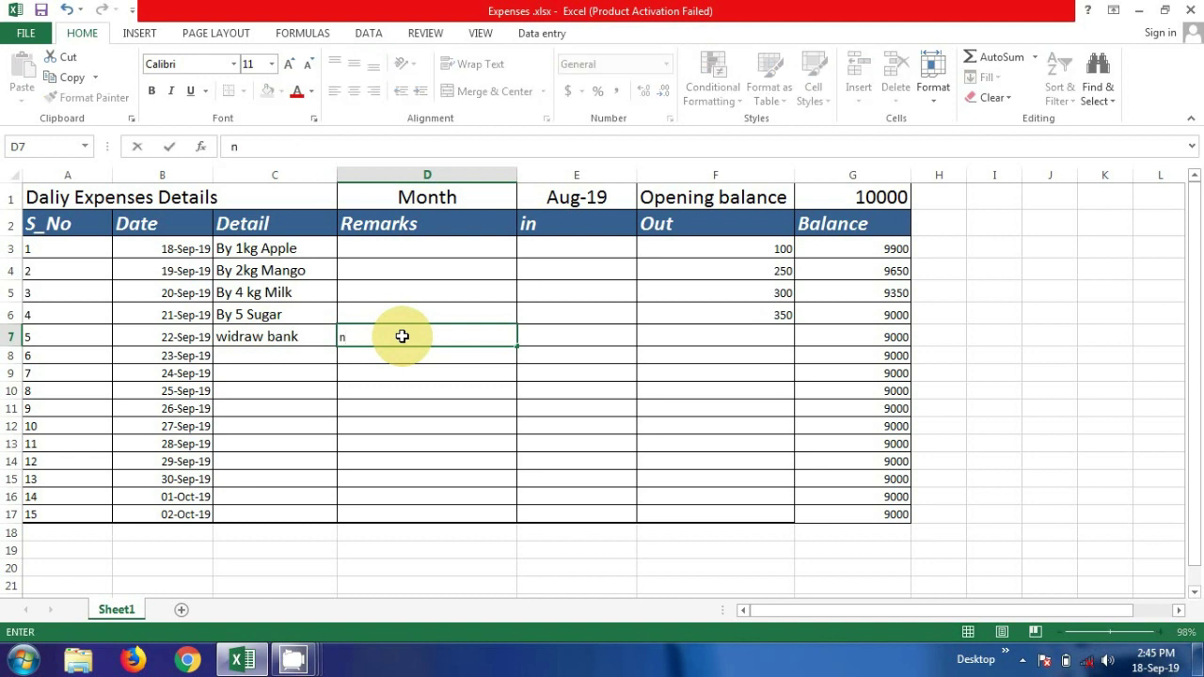
pyautogui.press('BackSpace')
pyautogui.write('N')
pyautogui.write('et')
pyautogui.write('b')
pyautogui.write('Banking')
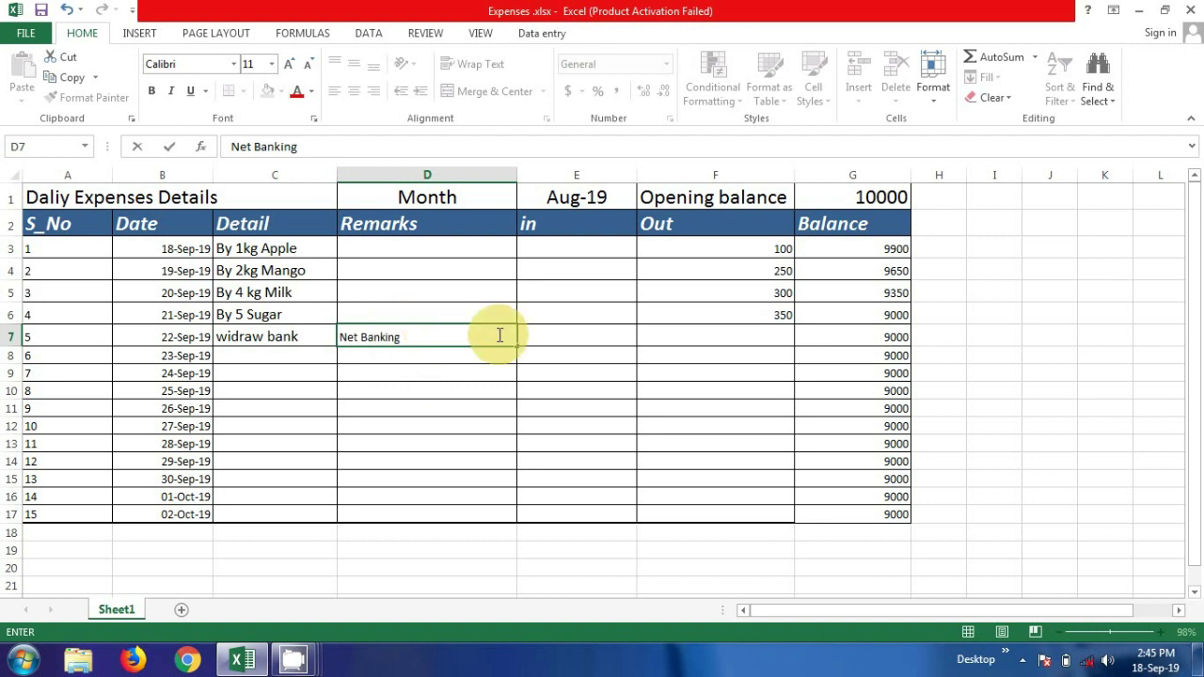
# - Enter 25000 as the incoming amount in cell E7 for the bank withdrawal
pyautogui.click(610, 338)
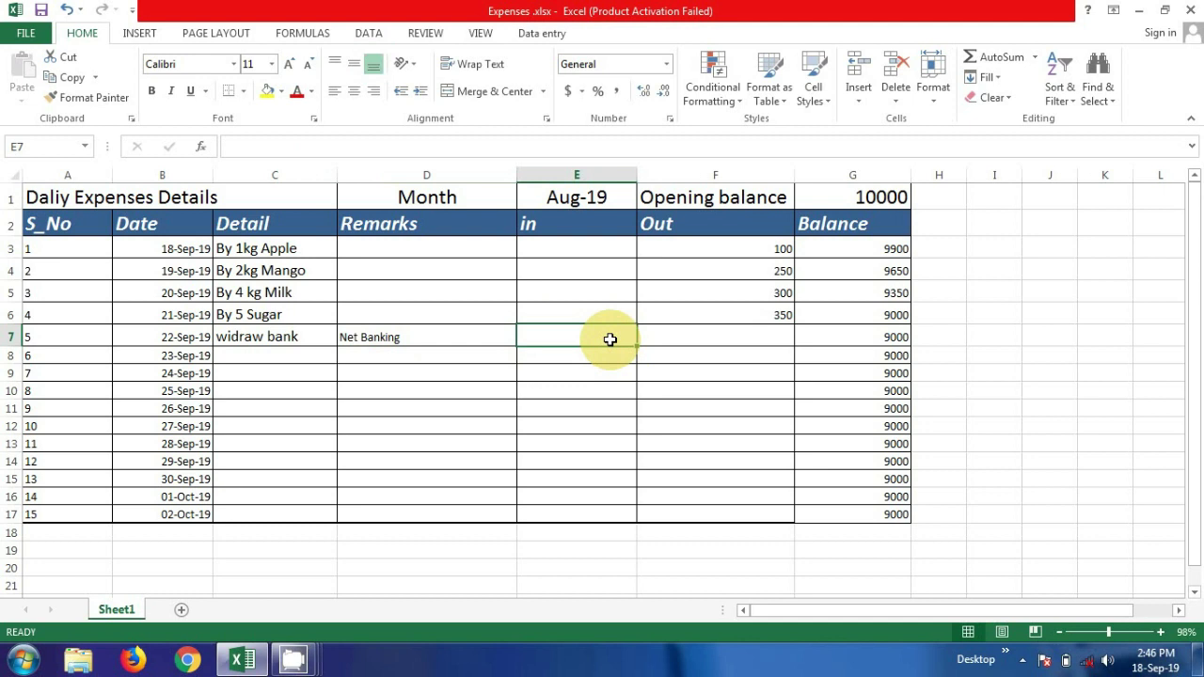
pyautogui.write('25000')
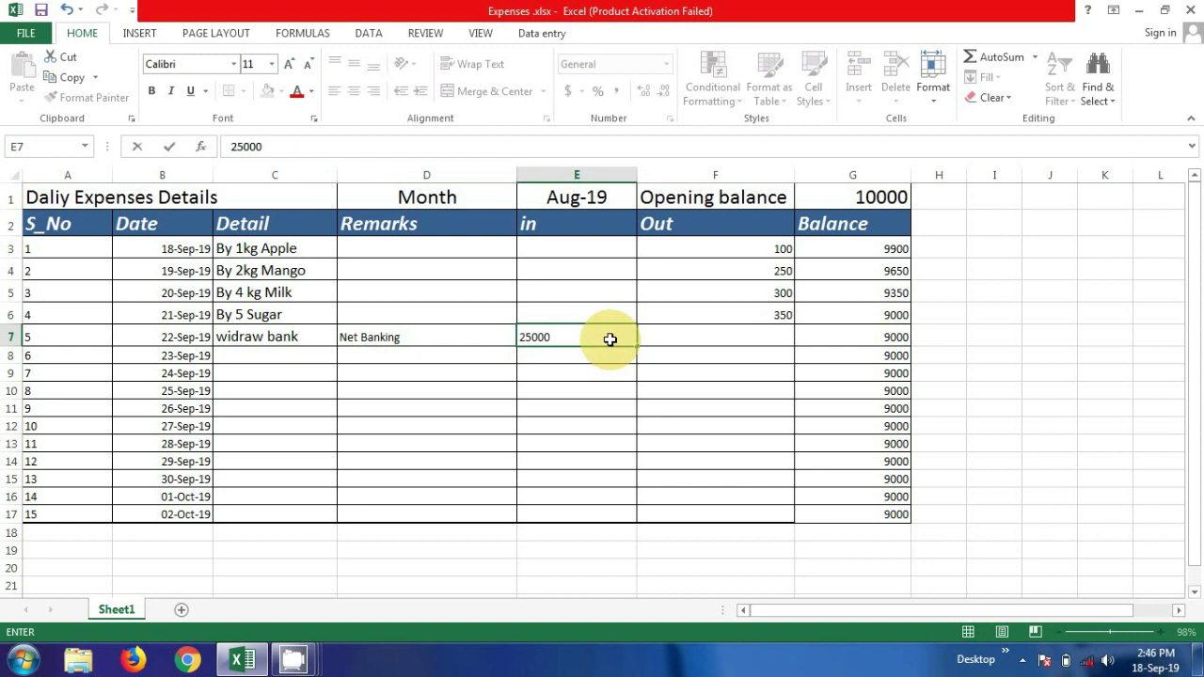
pyautogui.press('Return')
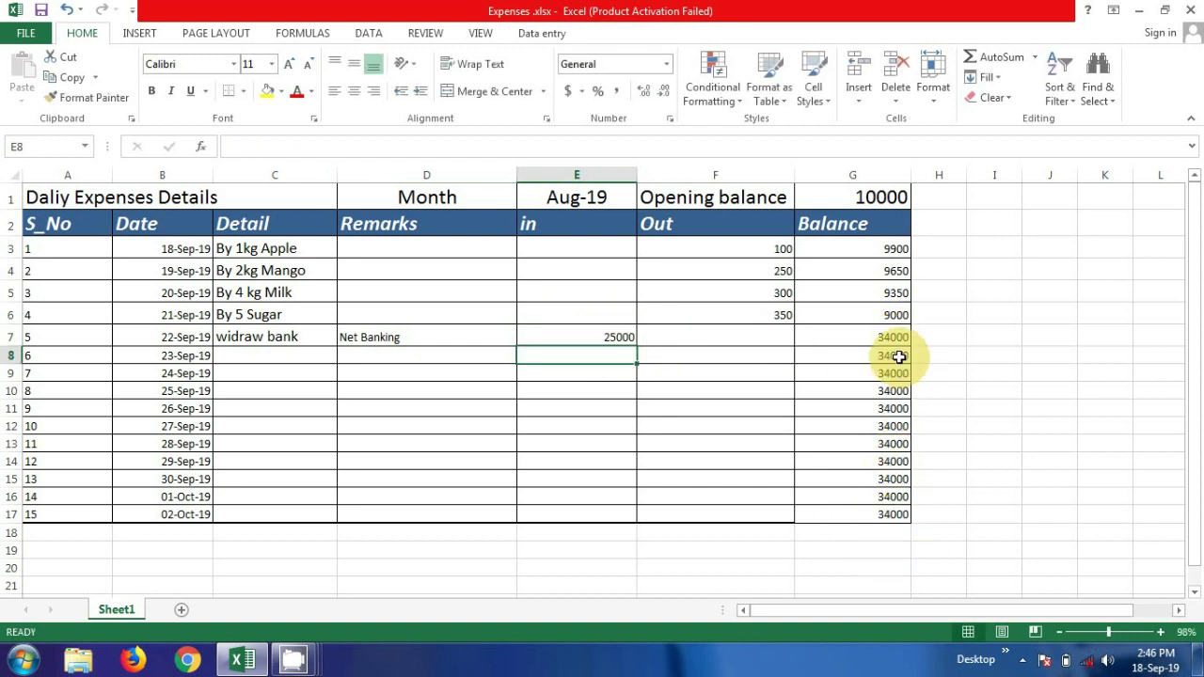
# - Enter "Pay Mobile Bill" as the Detail in cell C8 for the 23-Sep-19 entry
pyautogui.click(268, 360)
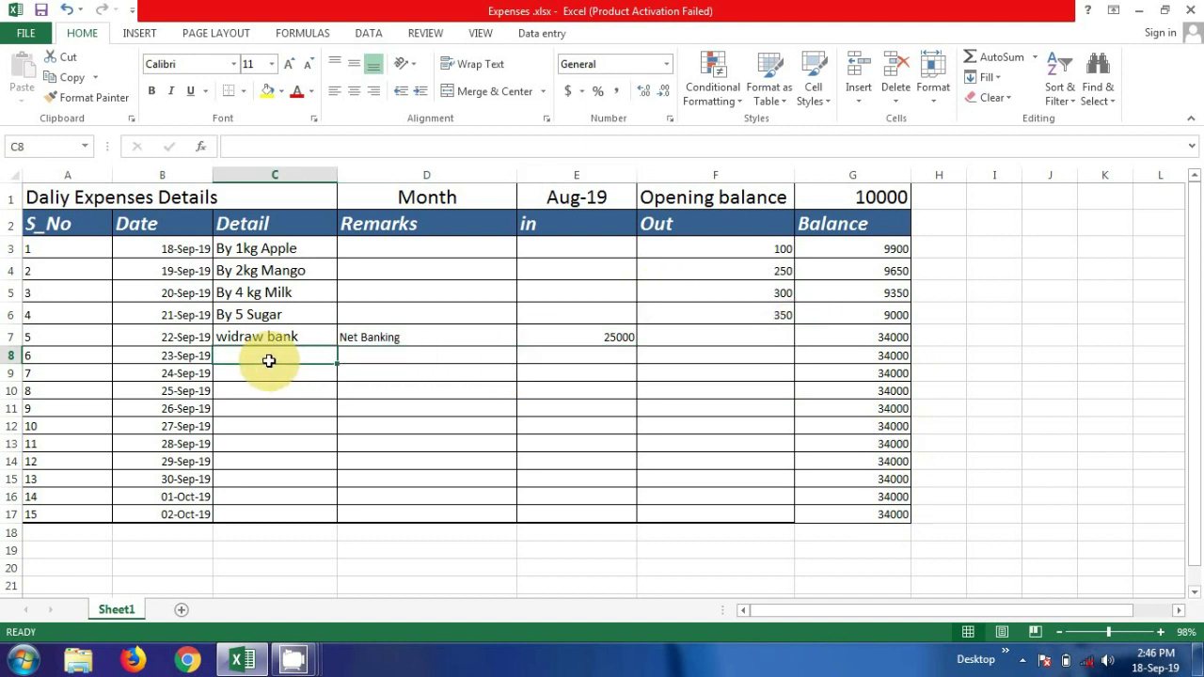
pyautogui.write('p')
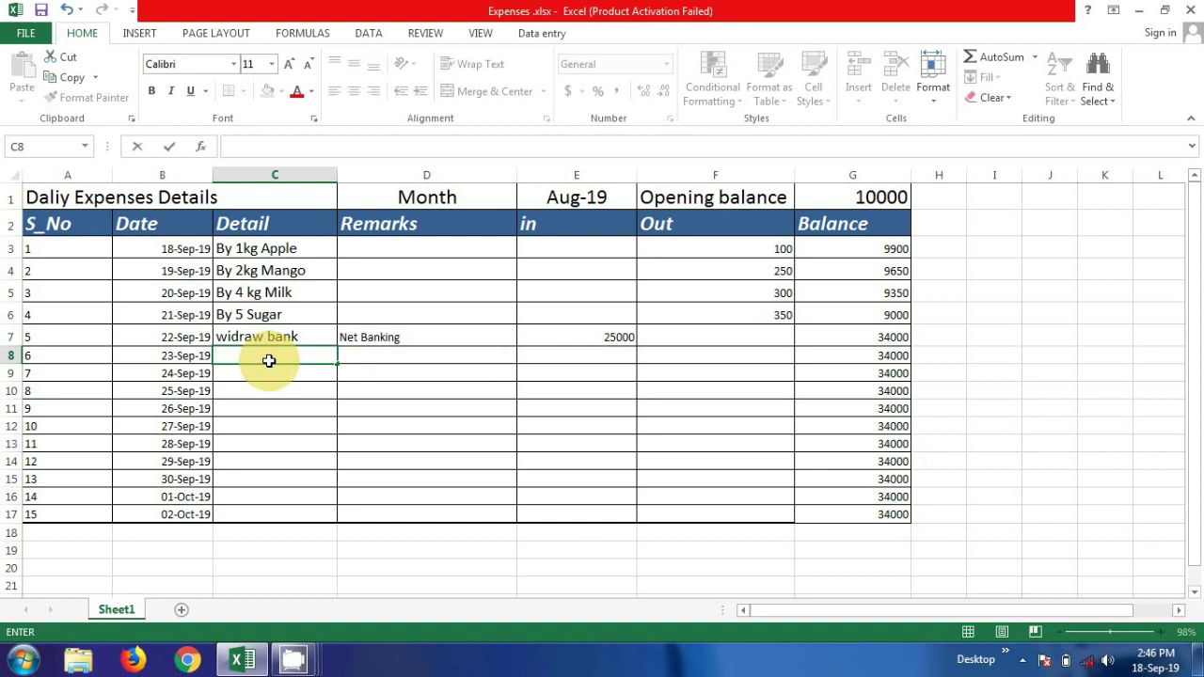
pyautogui.write('Pay Bill')
pyautogui.click(235, 355)
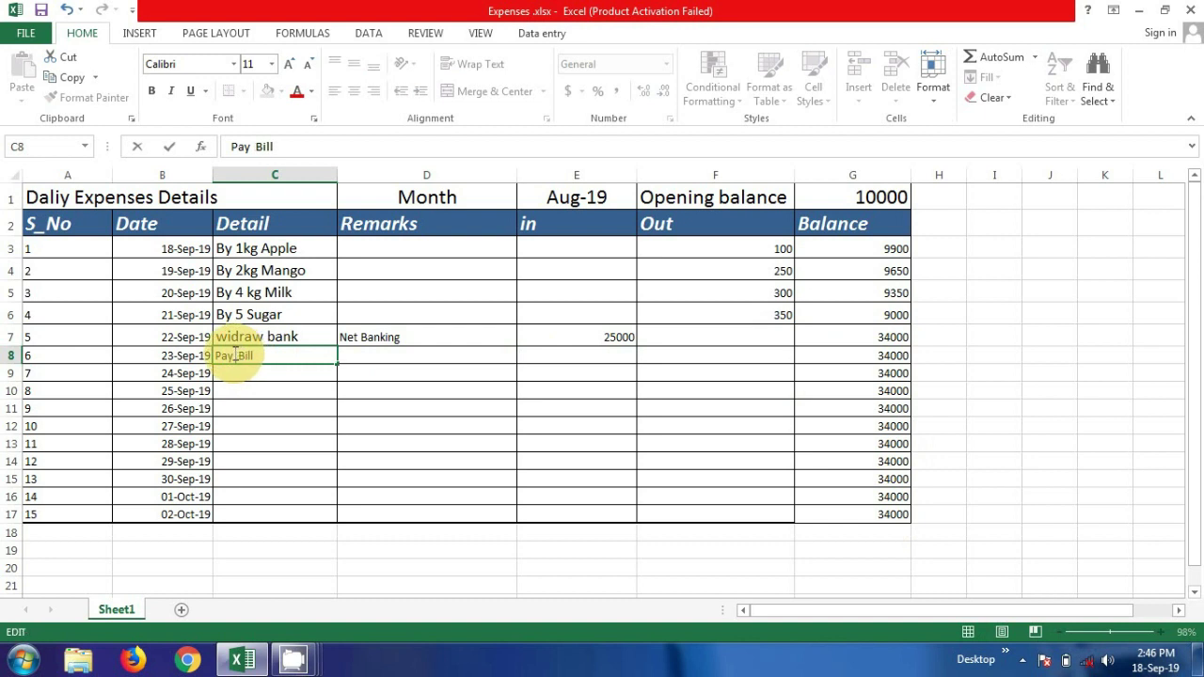
pyautogui.write('Mob')
pyautogui.write('ile')
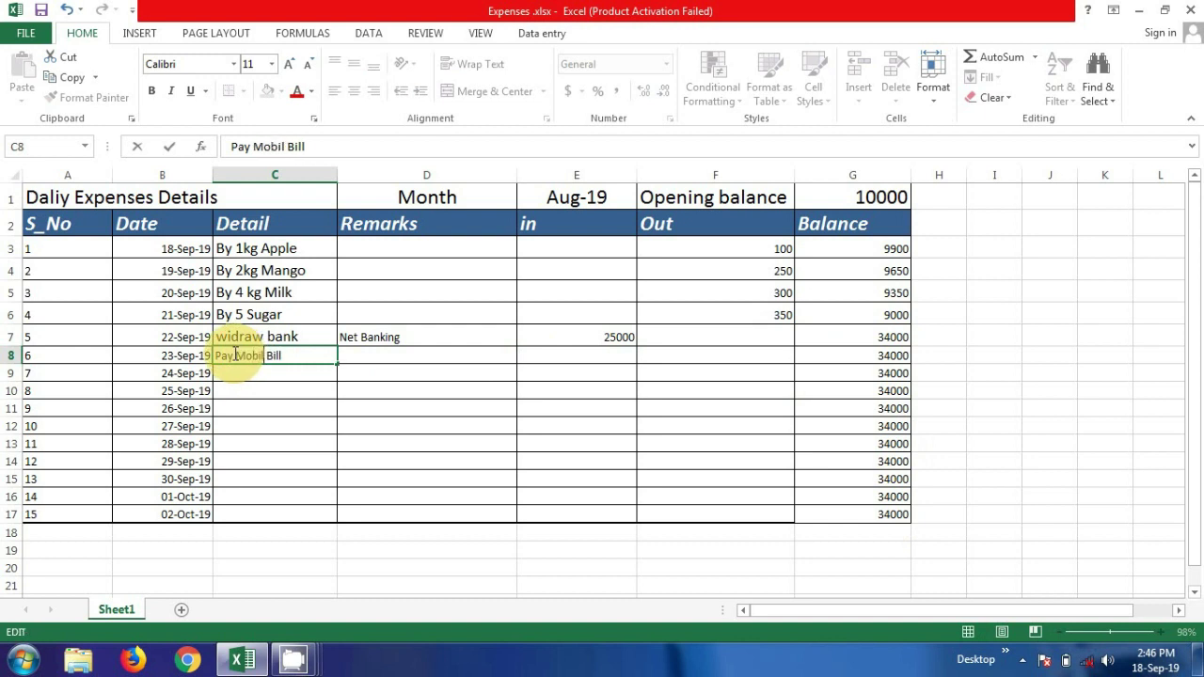
# - Enter "Net Banking" as the remark in cell D8 for the mobile bill payment
pyautogui.click(392, 358)
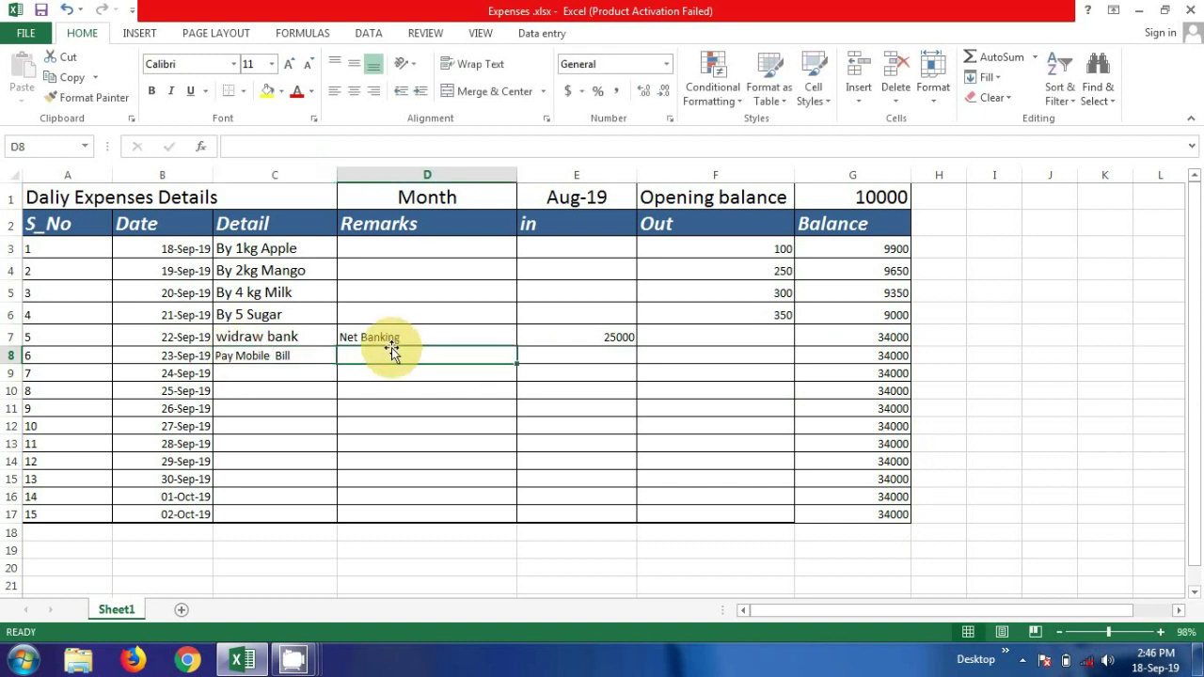
pyautogui.click(388, 338)
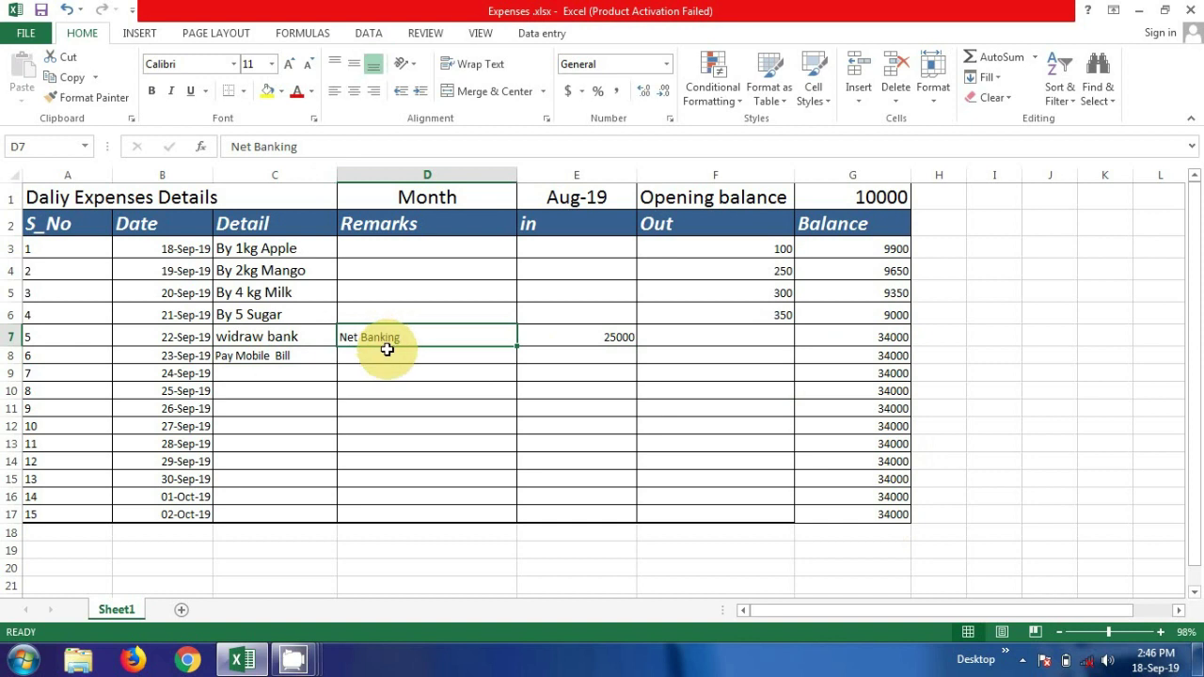
pyautogui.click(387, 362)
pyautogui.write('net Banking')
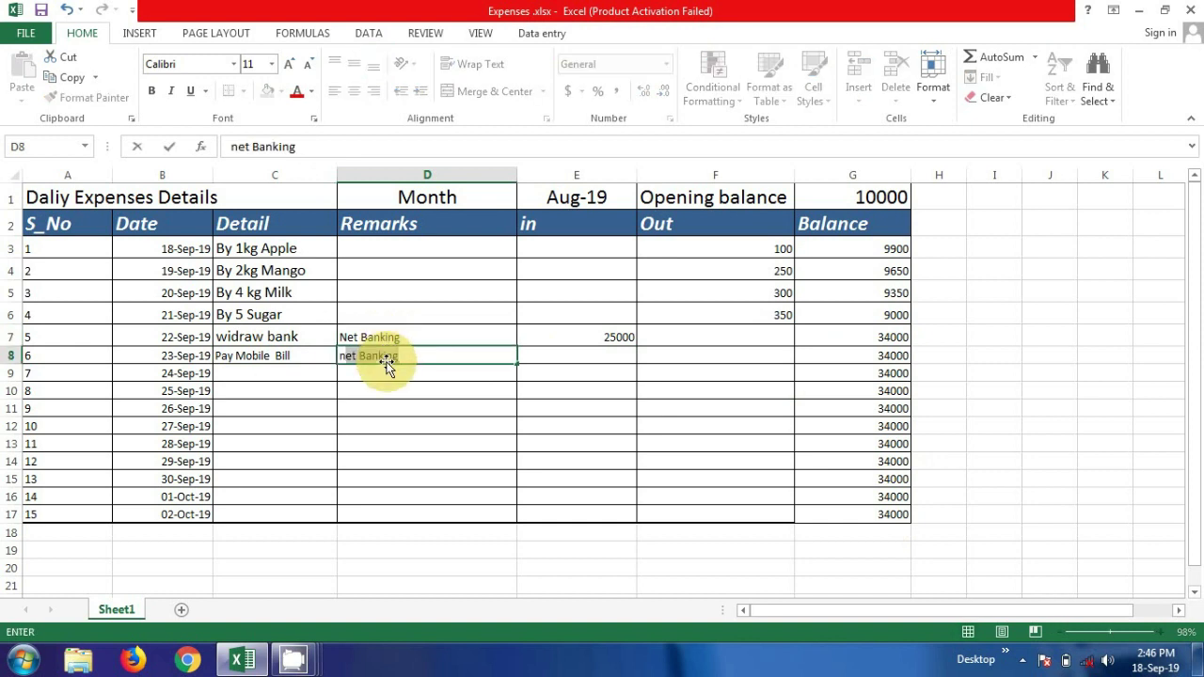
pyautogui.press('Return')
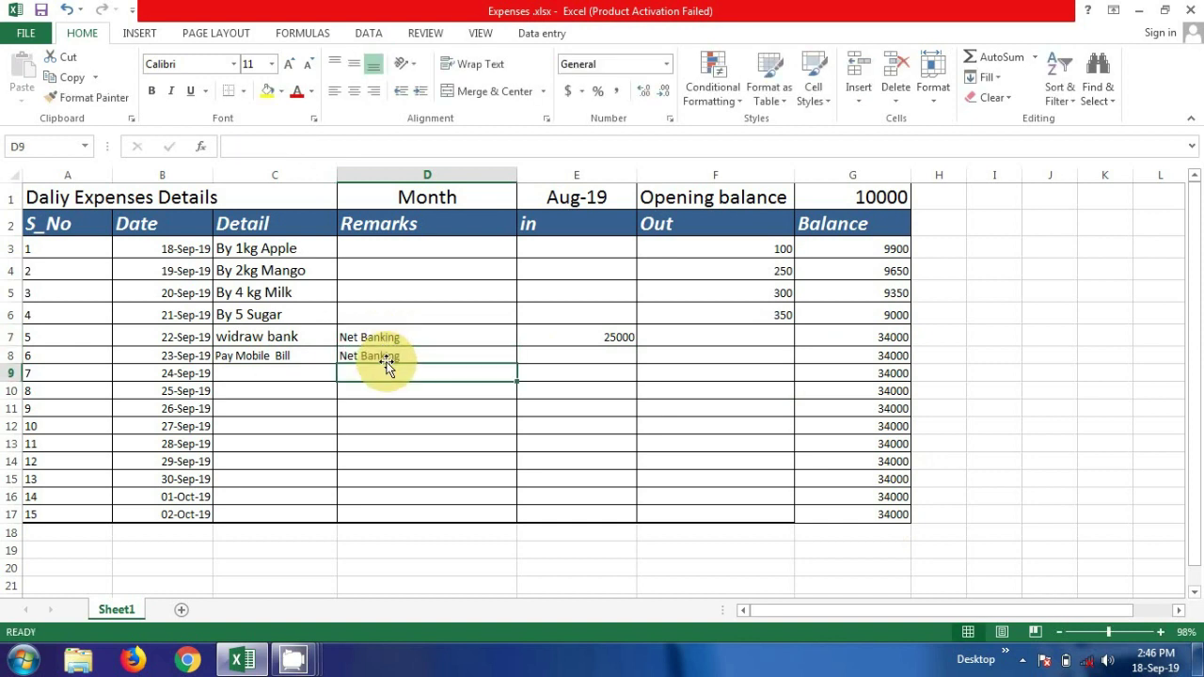
# - Enter "Pay Bill" as the Detail in cell C9 for the 24-Sep-19 entry
pyautogui.click(280, 377)
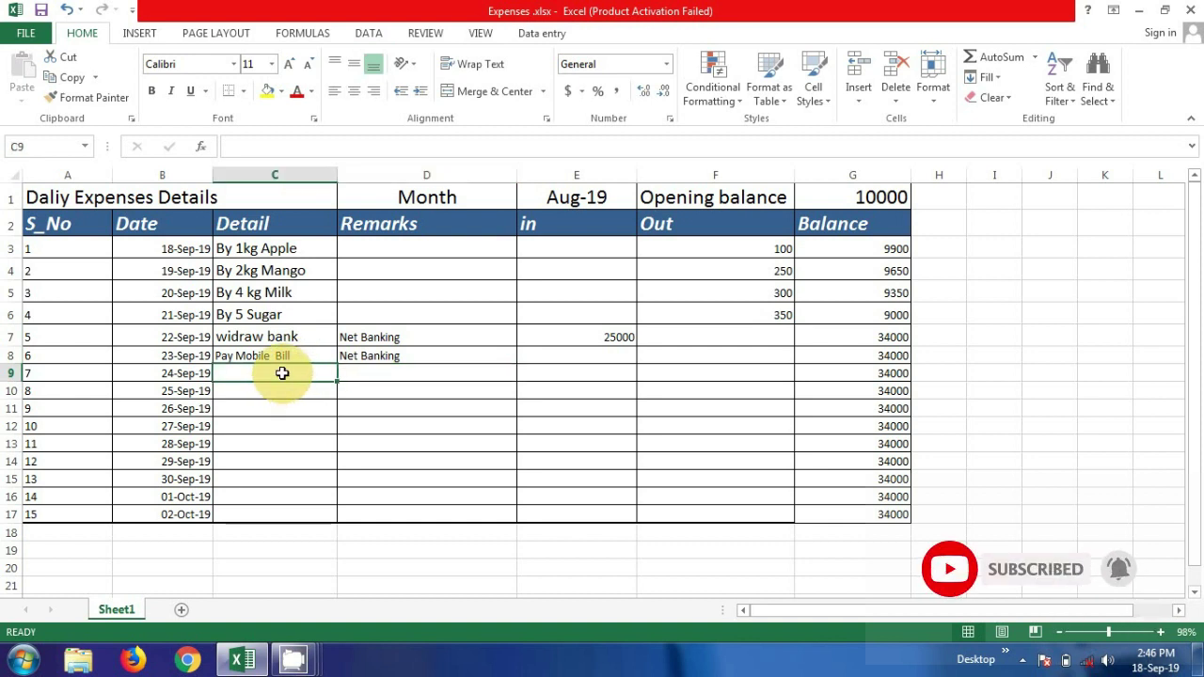
pyautogui.write('Pay Mobile  Bill')
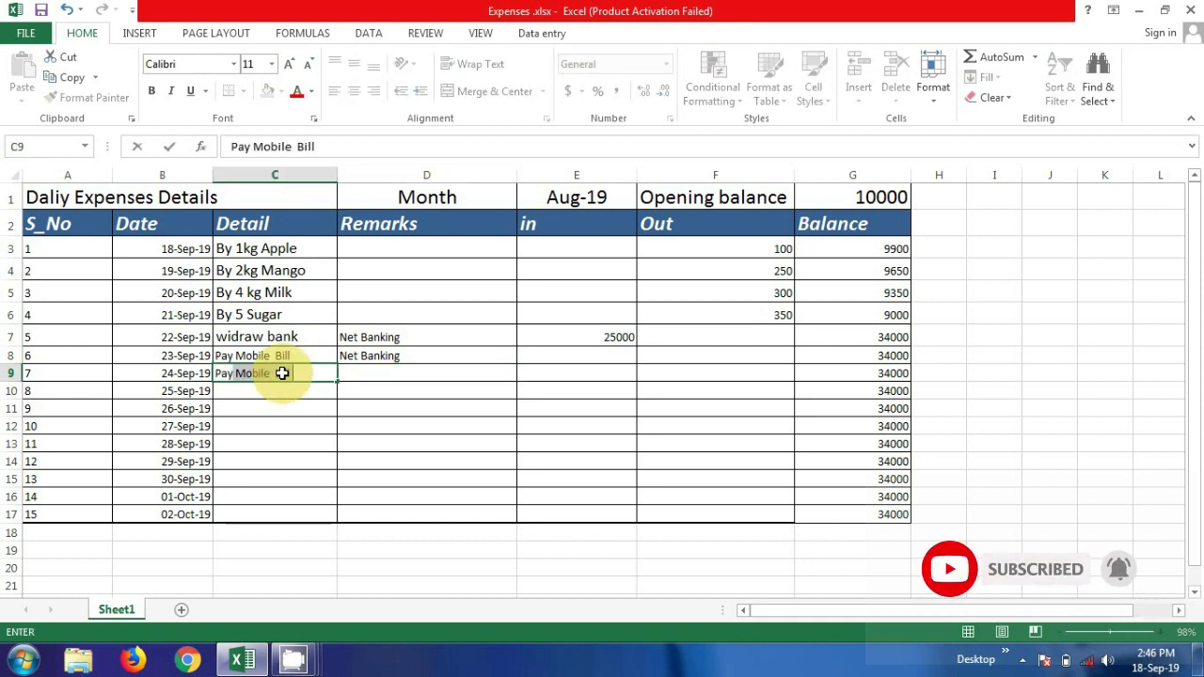
pyautogui.click(272, 373)
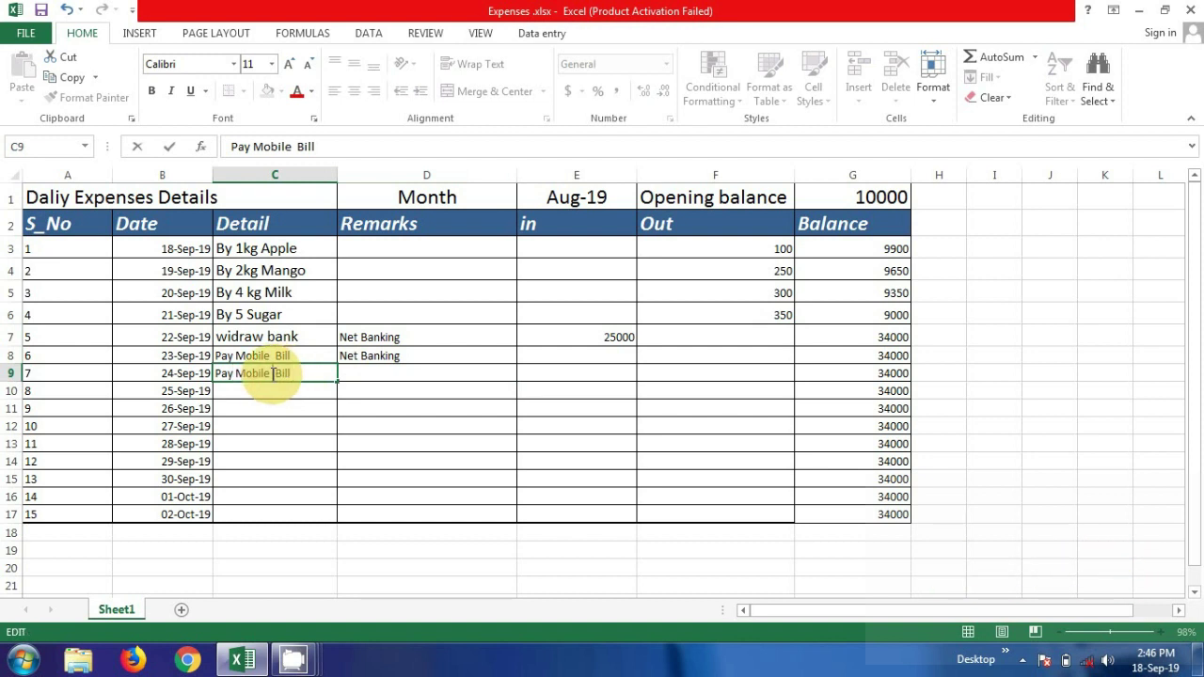
pyautogui.press('BackSpace')
pyautogui.press('BackSpace')
pyautogui.press('BackSpace')
pyautogui.press('BackSpace')
pyautogui.press('BackSpace')
pyautogui.press('BackSpace')
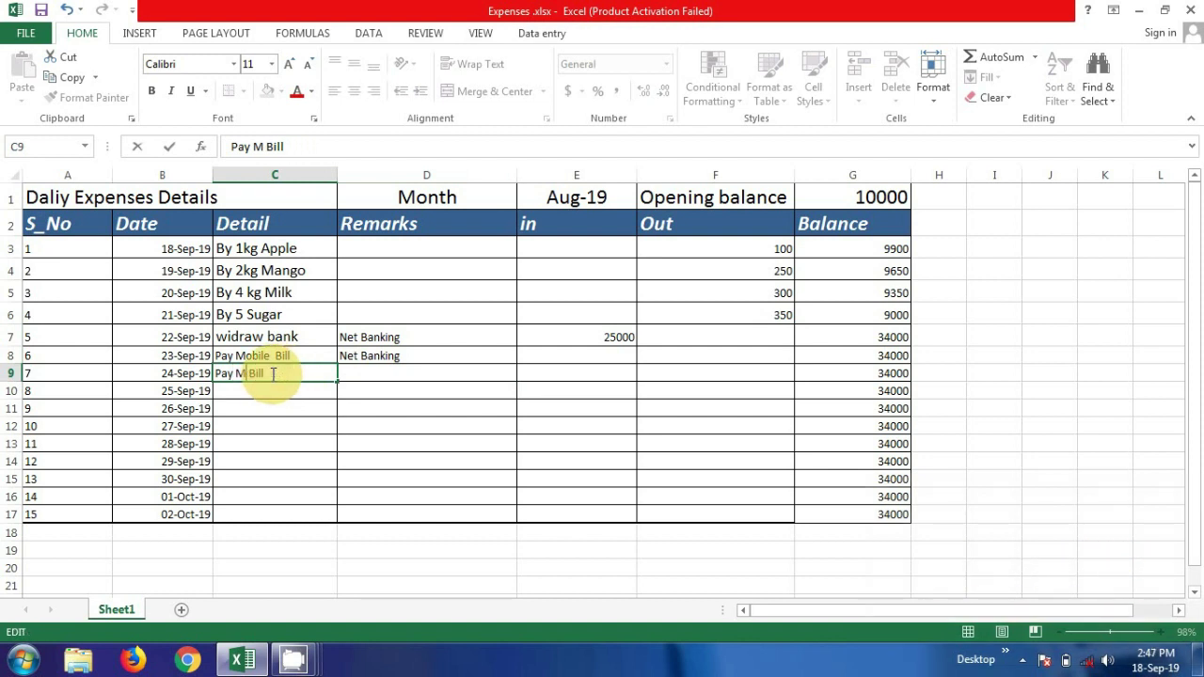
pyautogui.press('Return')
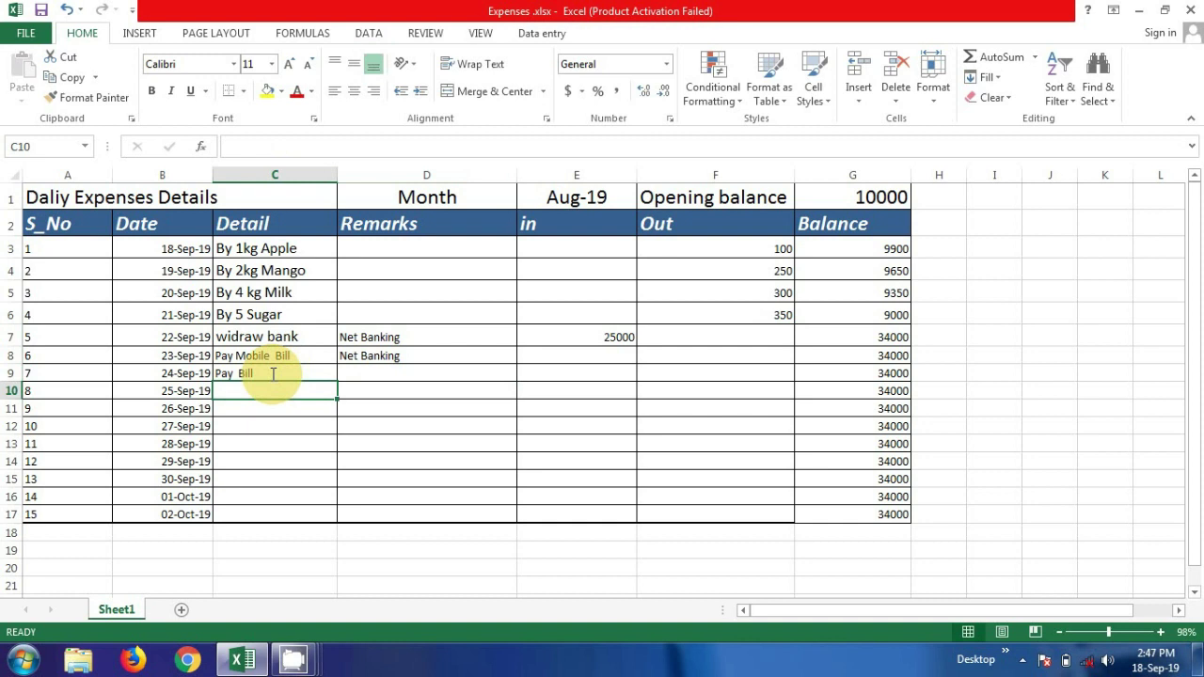
# - Enter "Net Banking" as the remark in cell D9 for the bill payment
pyautogui.click(366, 372)
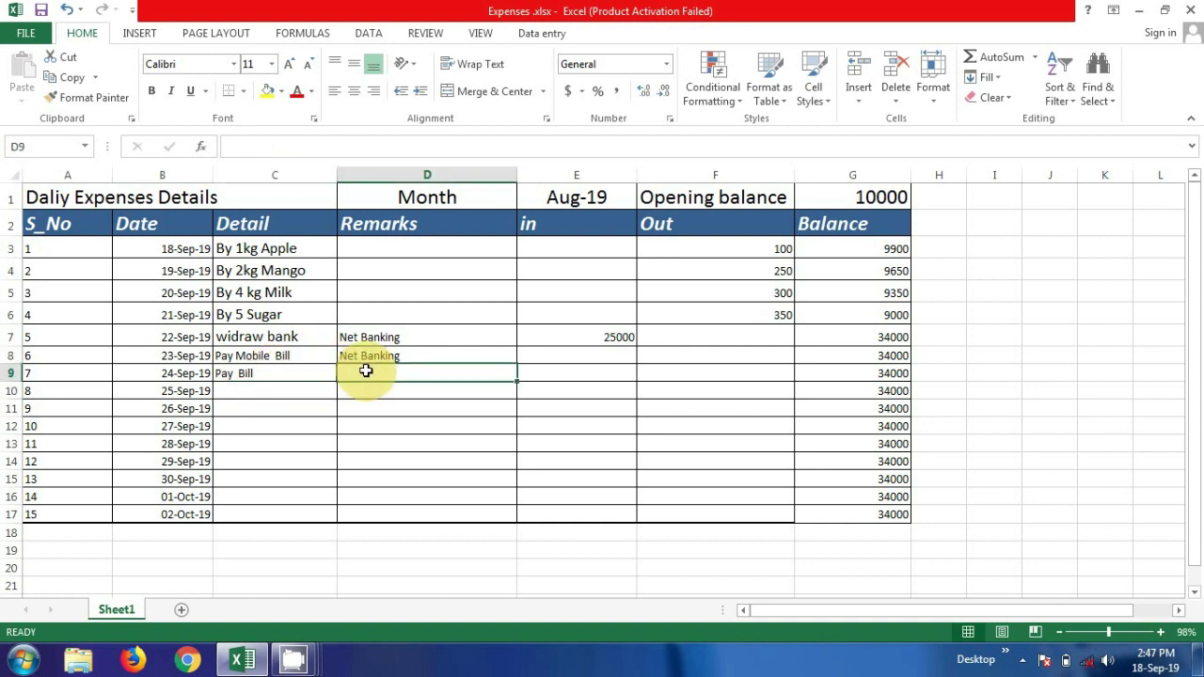
pyautogui.write('net banking')
pyautogui.press('Return')
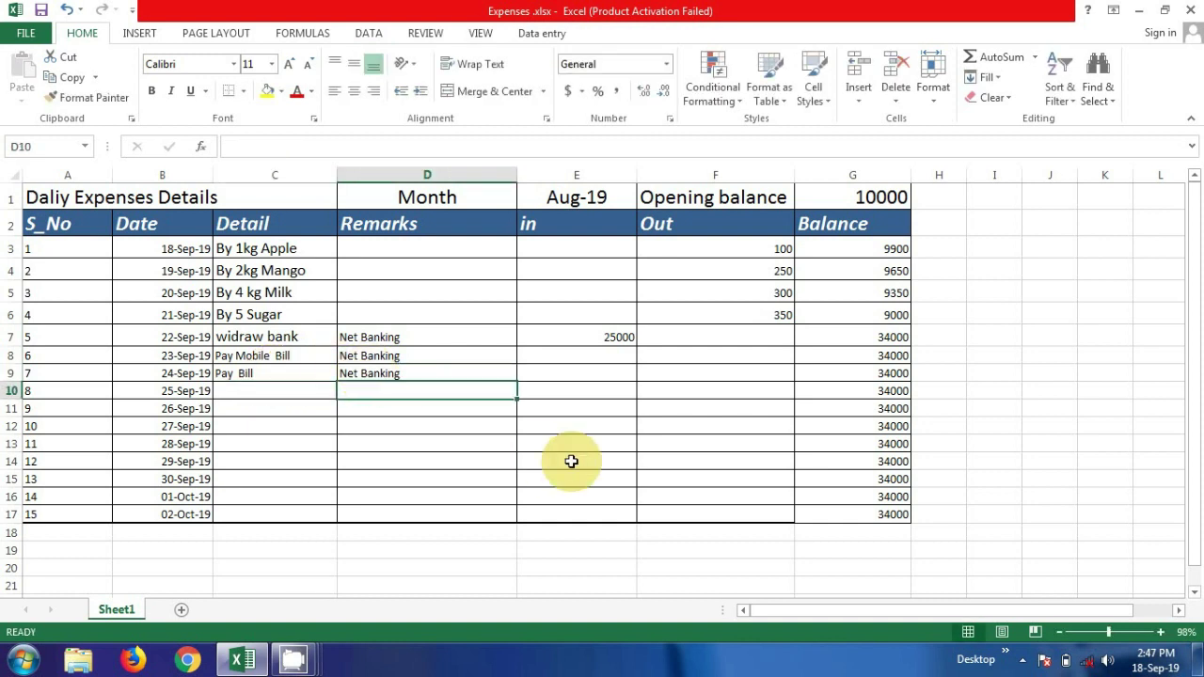
pyautogui.click(592, 357)
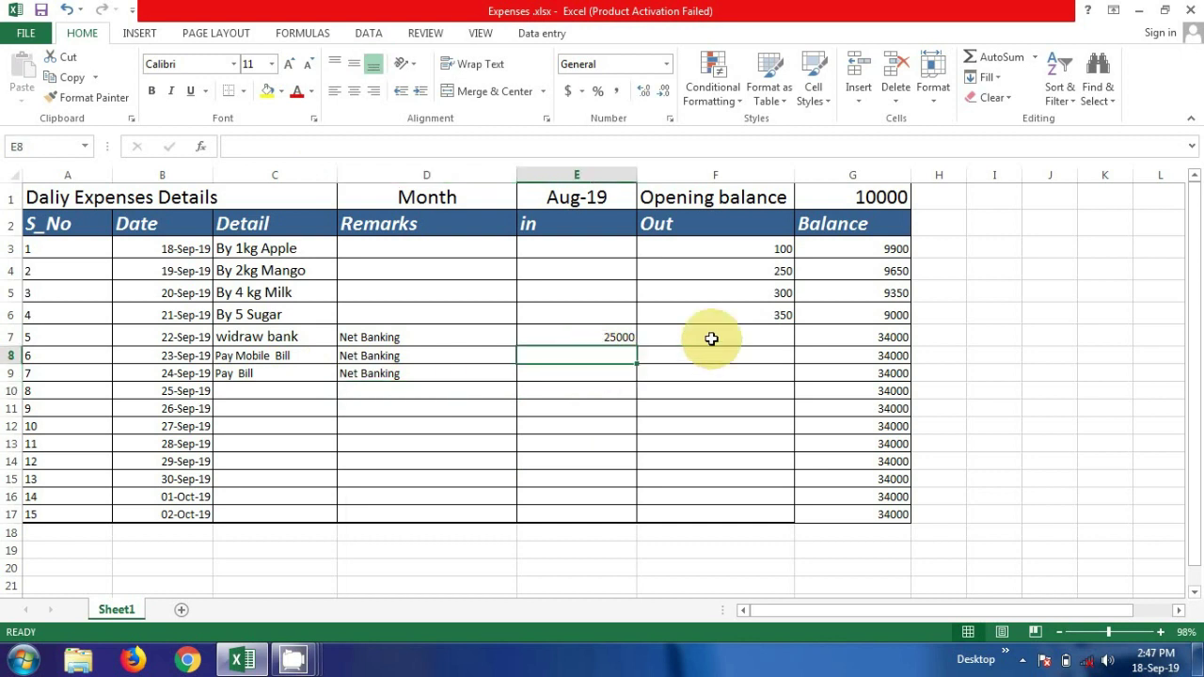
pyautogui.click(746, 337)
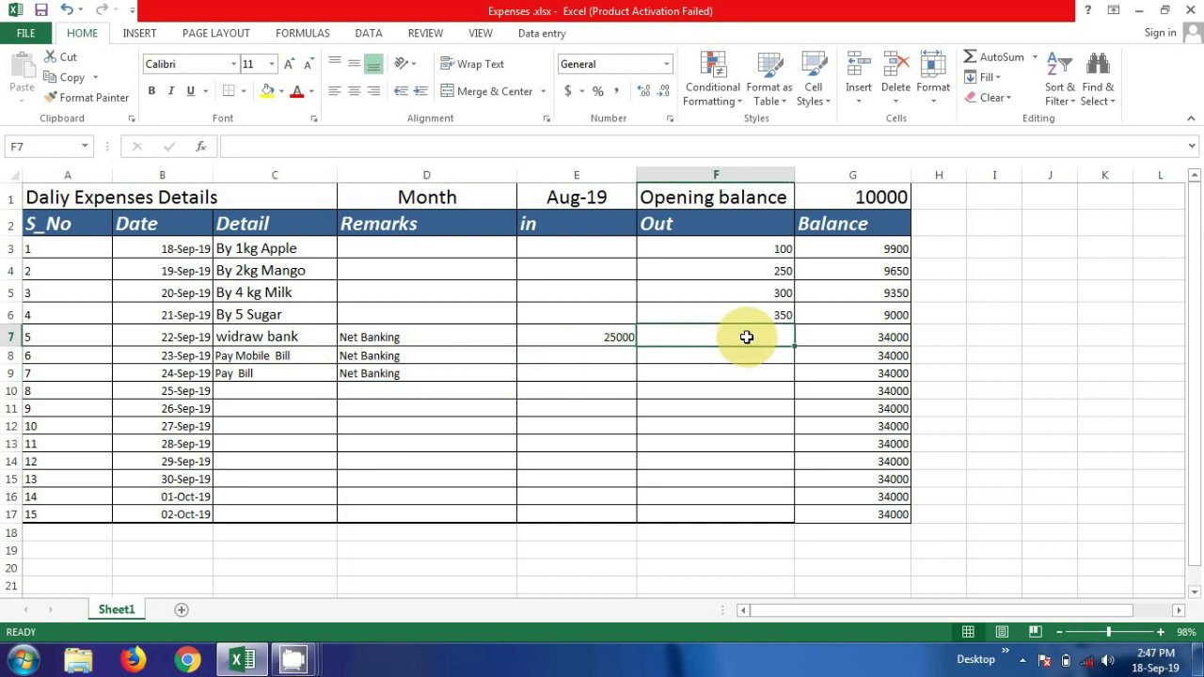
pyautogui.write('2')
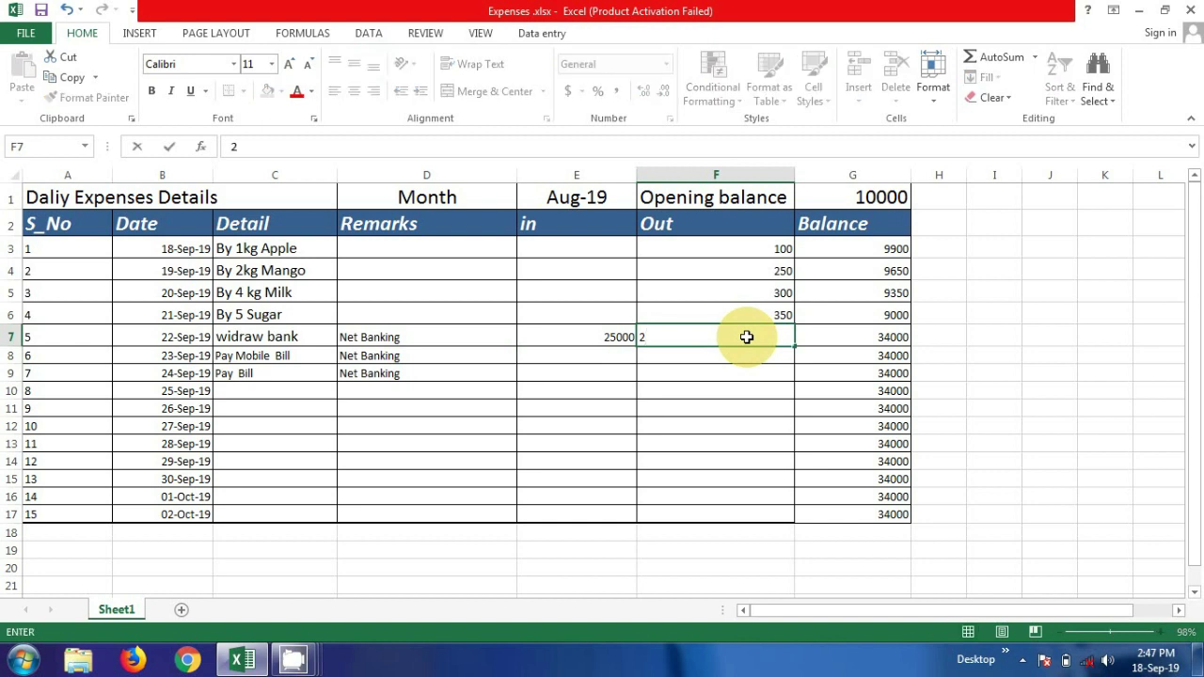
pyautogui.write('000')
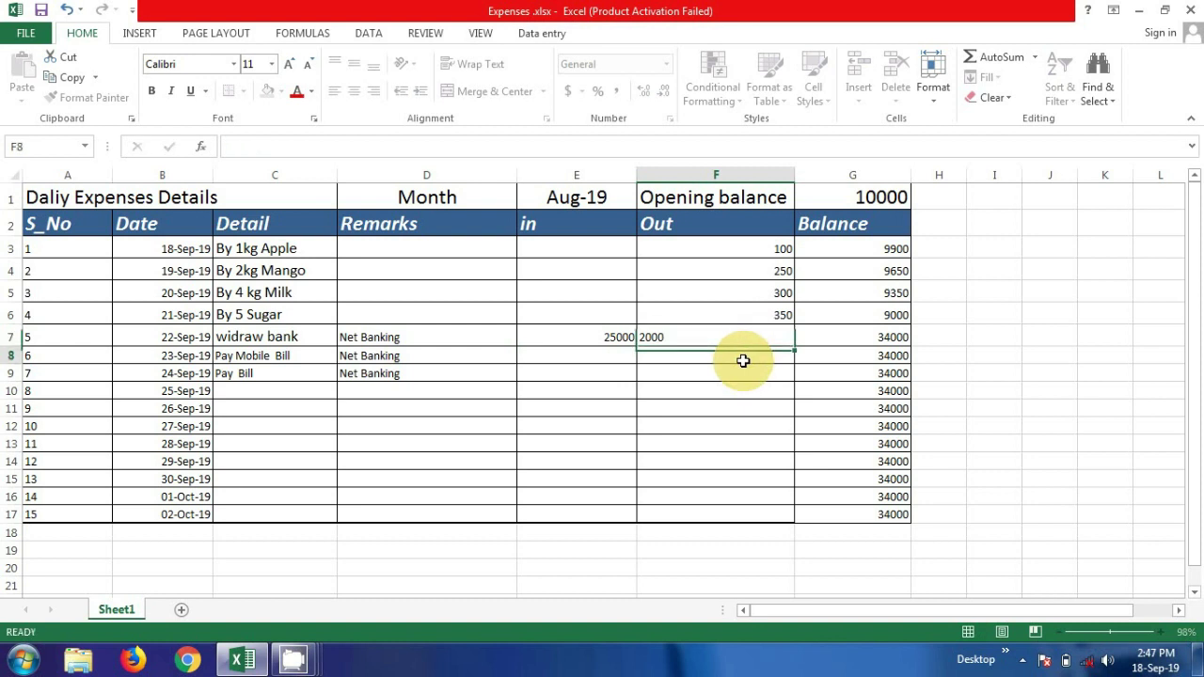
pyautogui.click(743, 361)
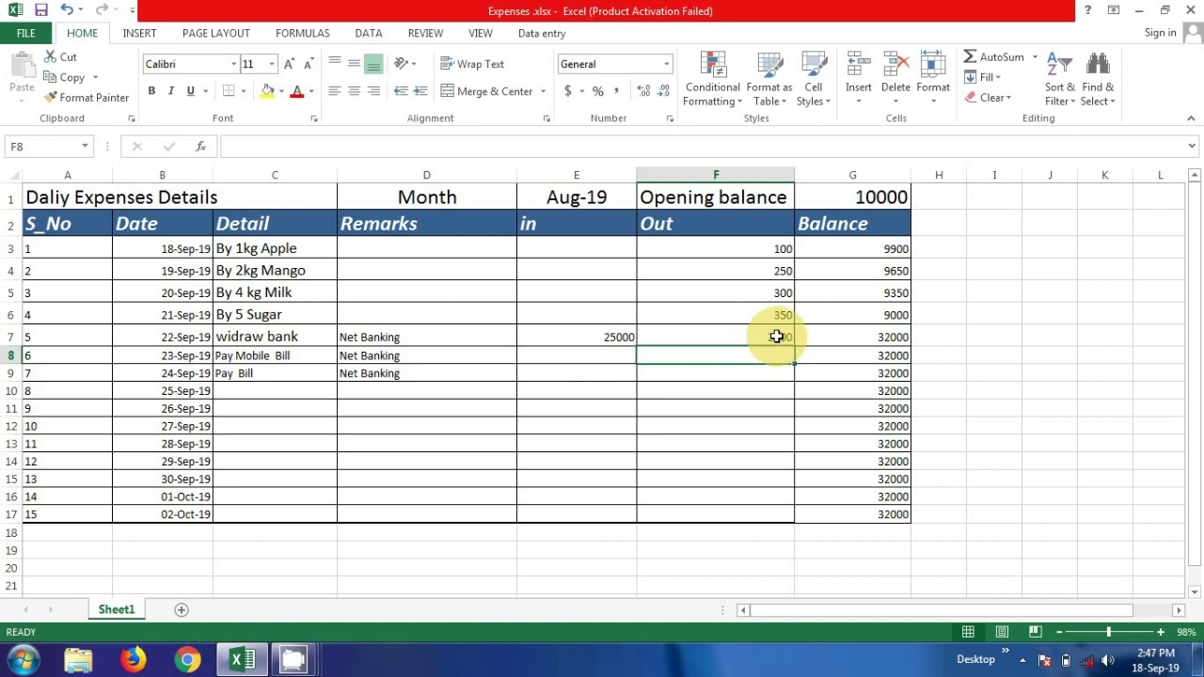
pyautogui.click(778, 337)
pyautogui.press('BackSpace')
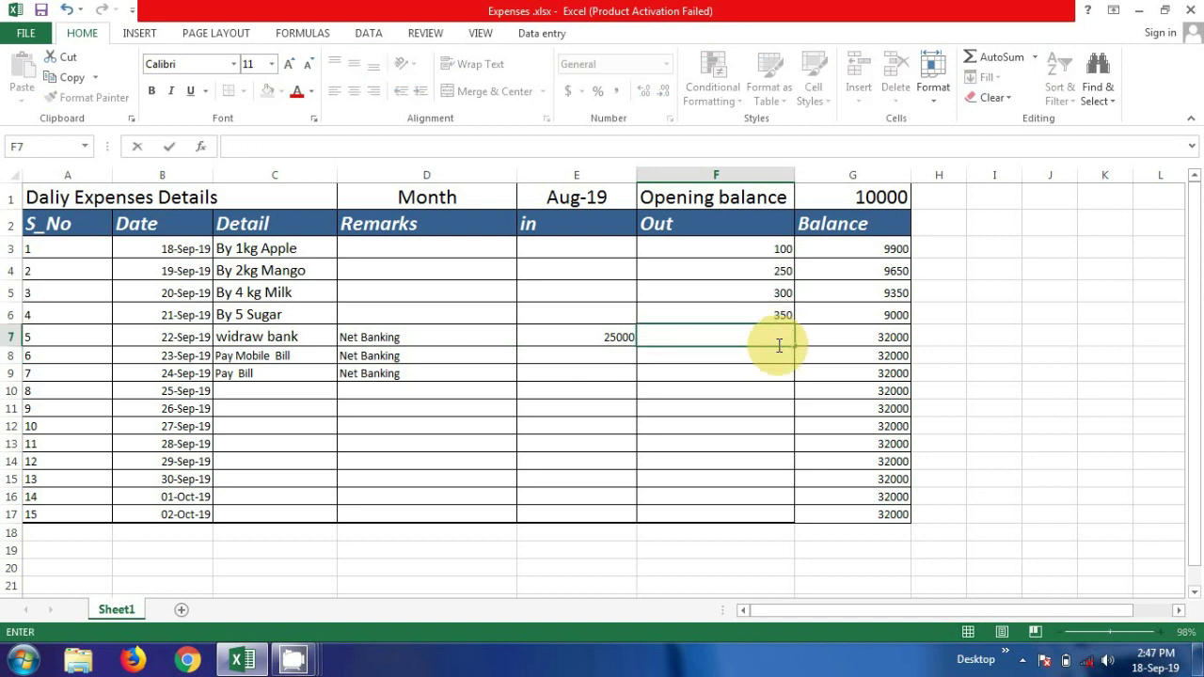
pyautogui.press('Return')
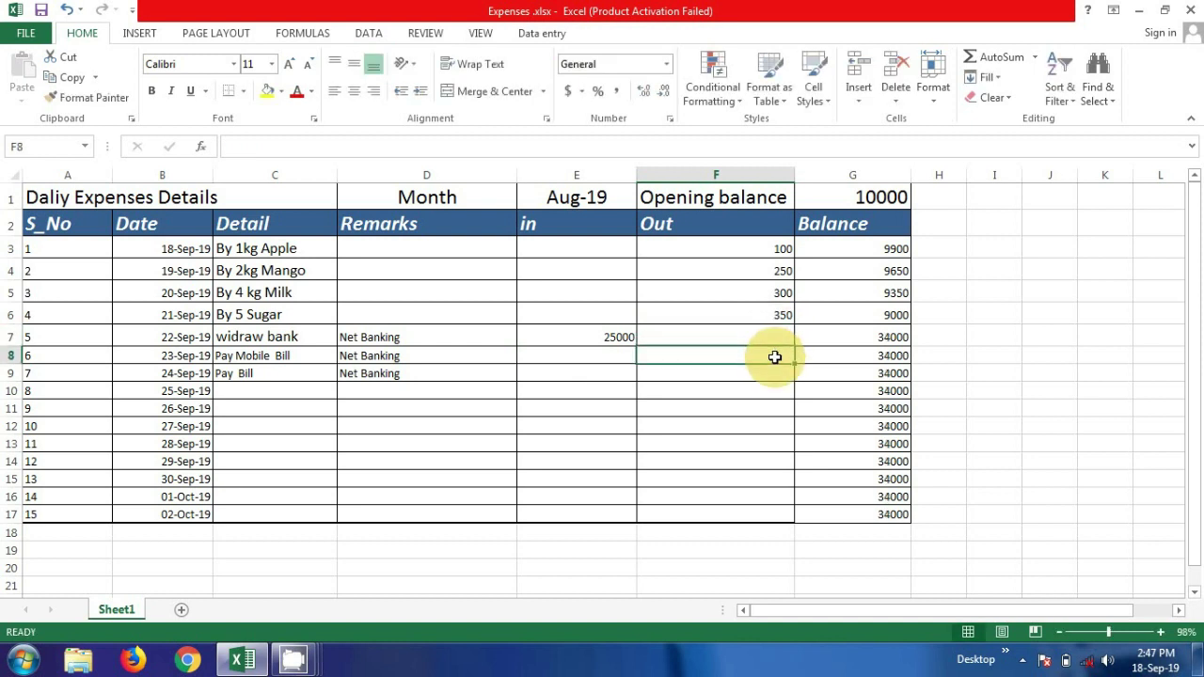
# - Enter the Out amounts 2000 in F9 for the bill payment and 1500 in F8 for the mobile bill
pyautogui.click(771, 375)
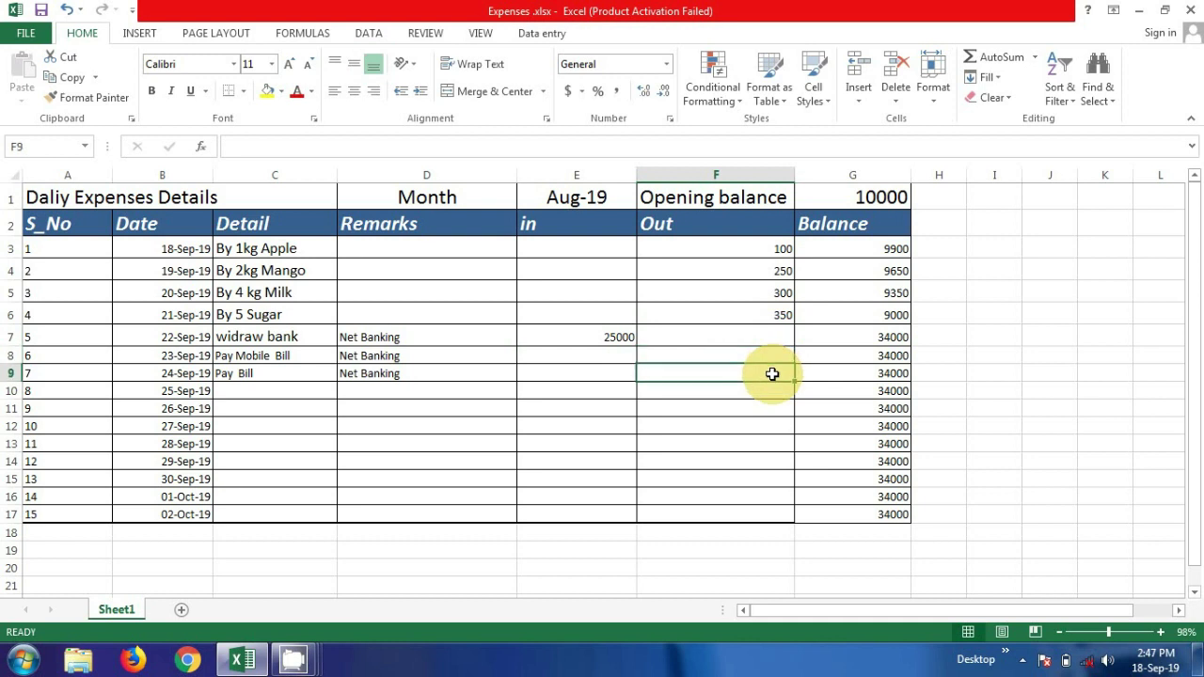
pyautogui.write('2000')
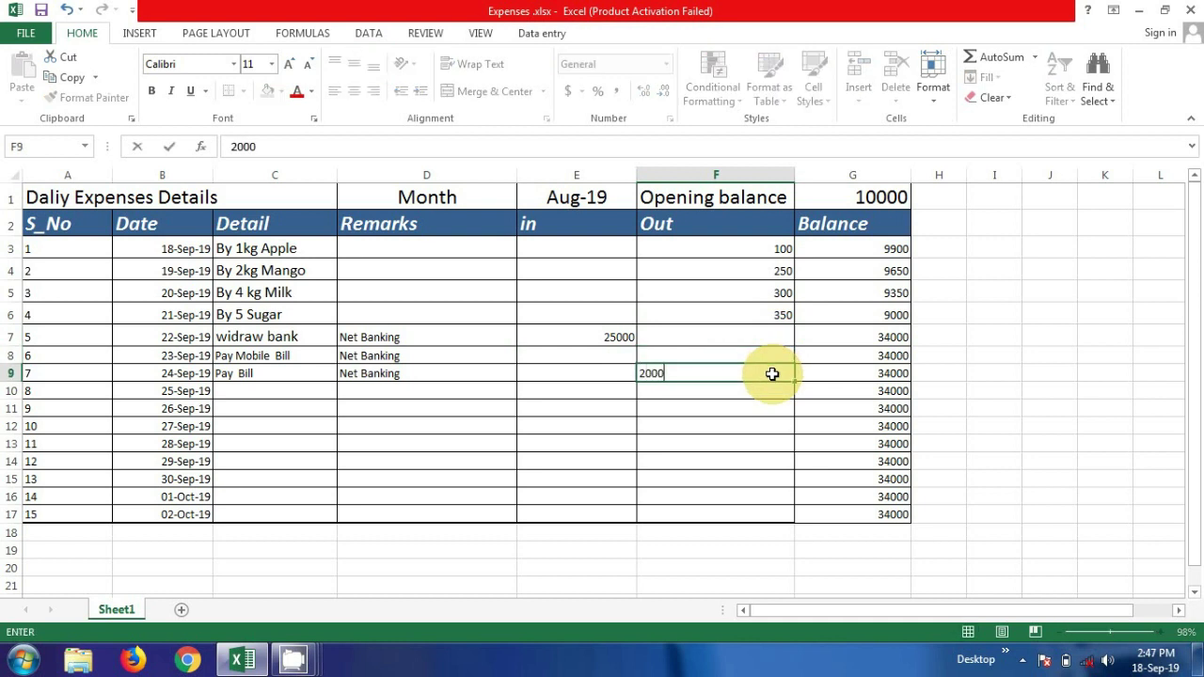
pyautogui.click(780, 358)
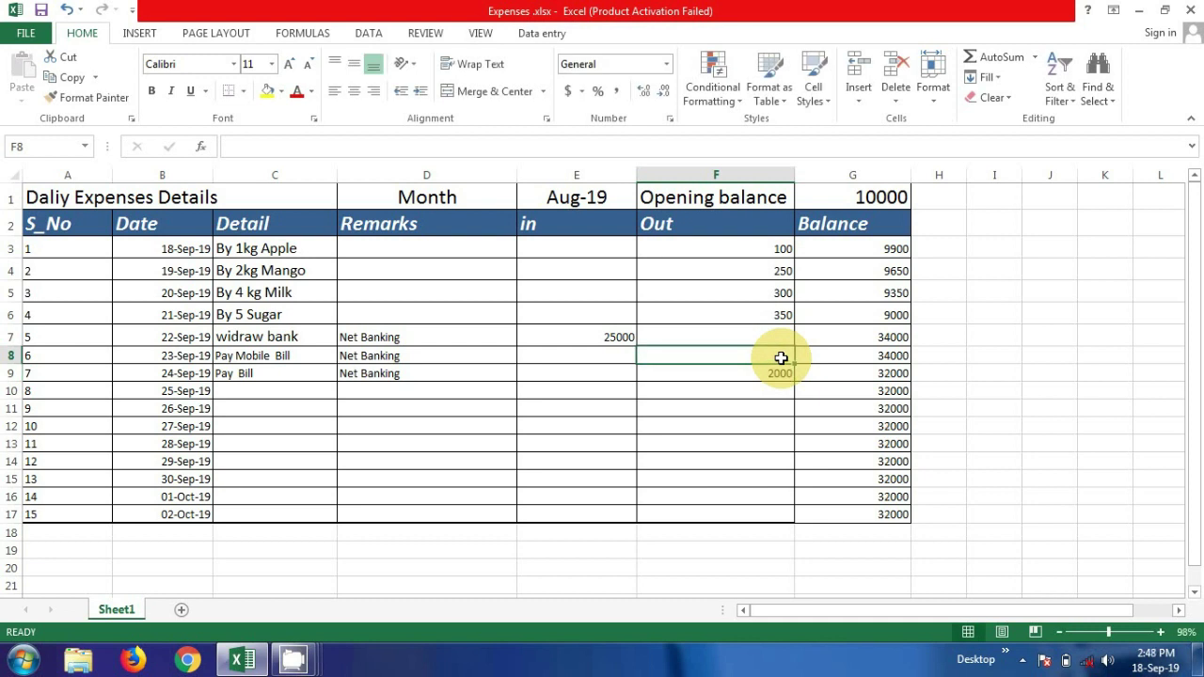
pyautogui.write('1')
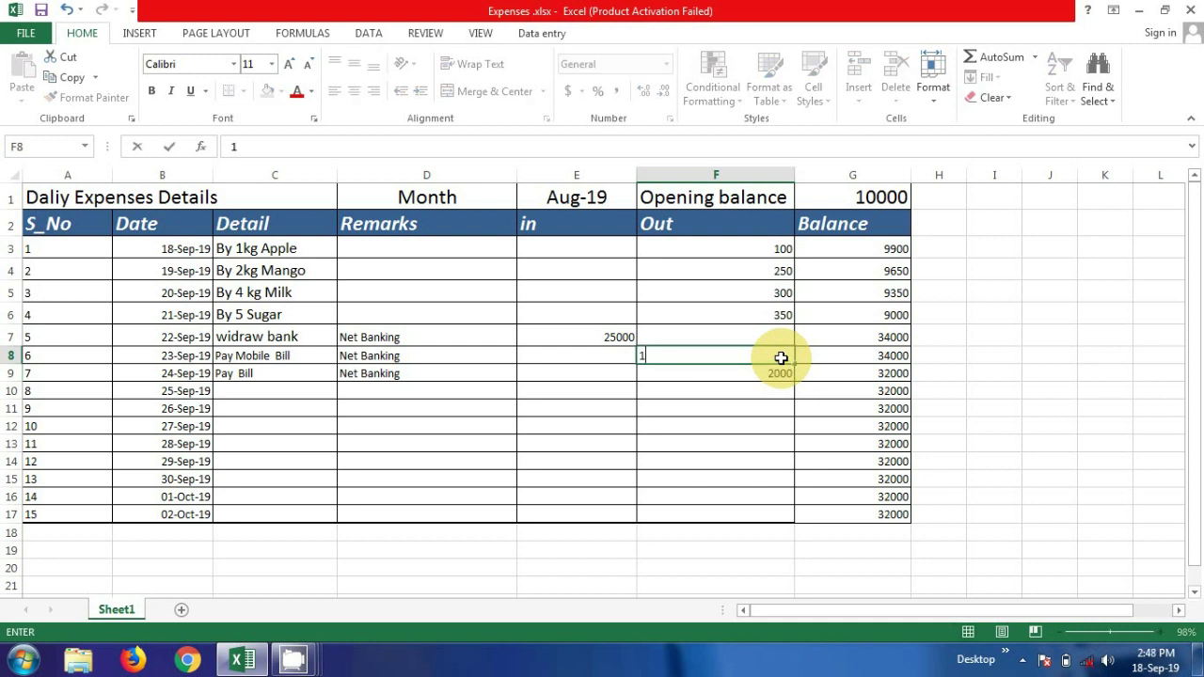
pyautogui.write('500')
pyautogui.press('Return')
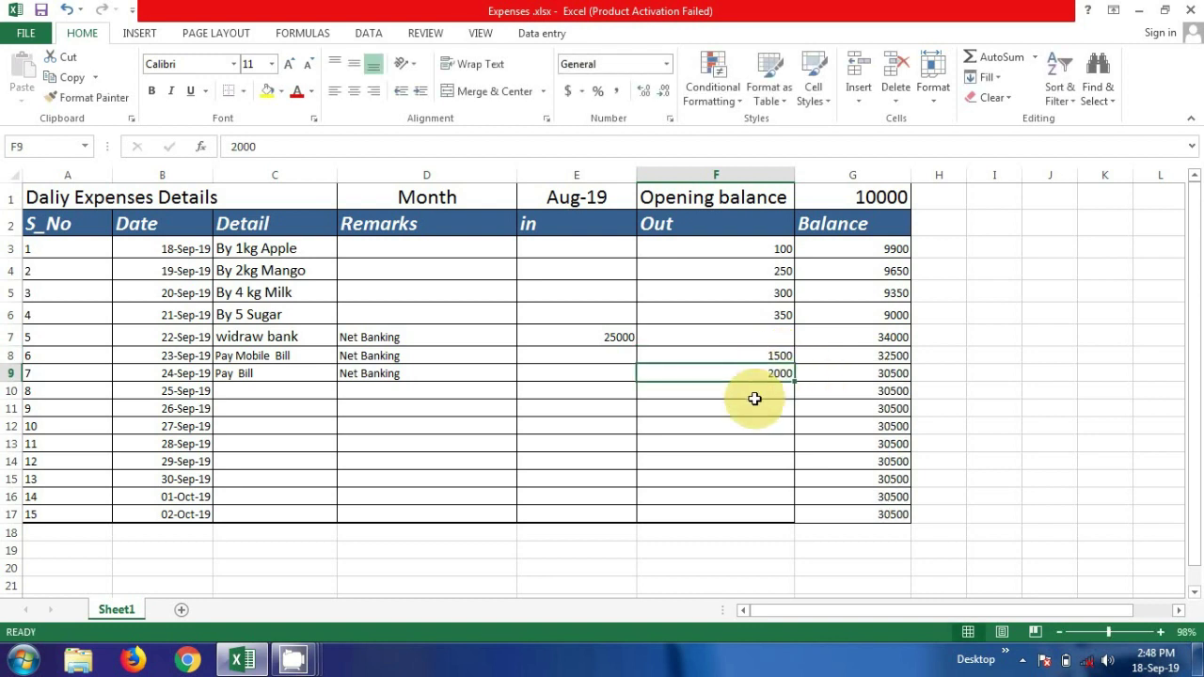
# - Merge and center cells A18 to F18 in the row below the last expense entry
pyautogui.click(873, 515)
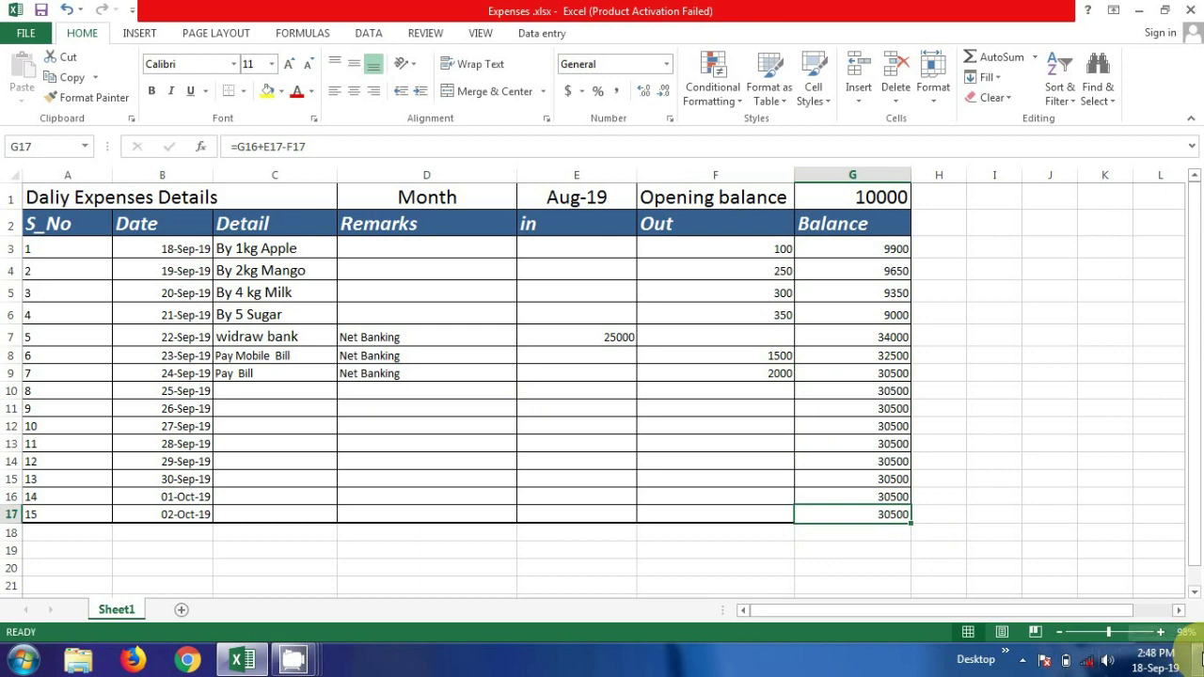
pyautogui.scroll(-1, 1196, 600)
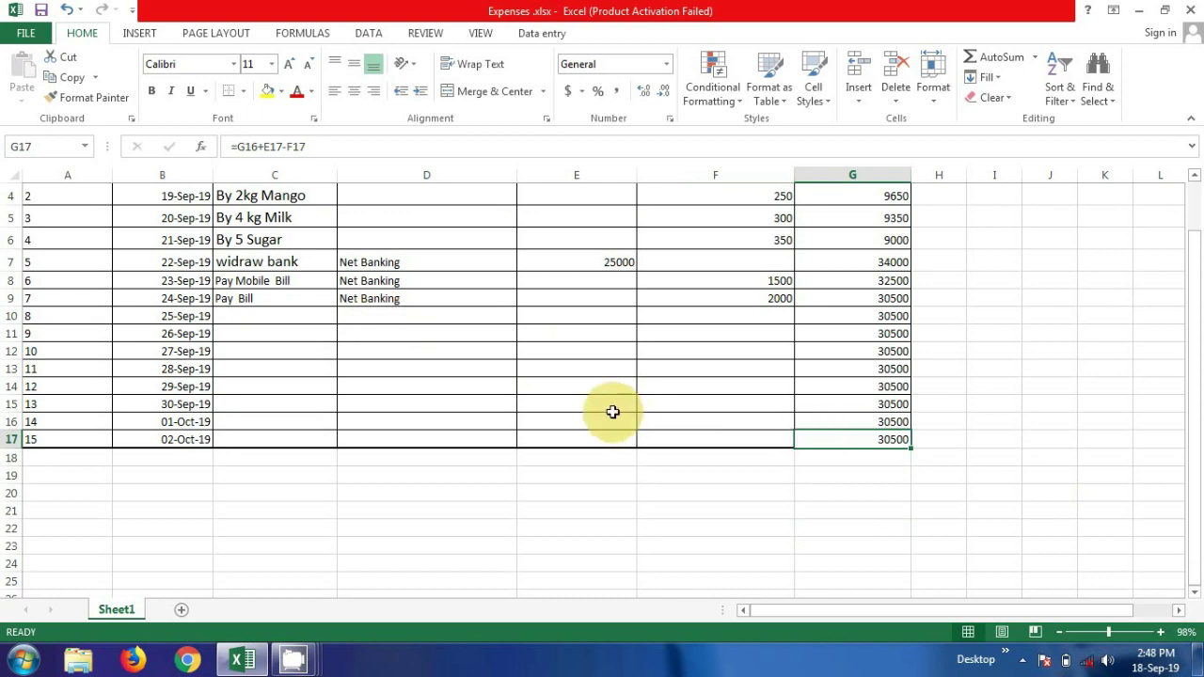
pyautogui.click(1194, 593)
pyautogui.click(1193, 593)
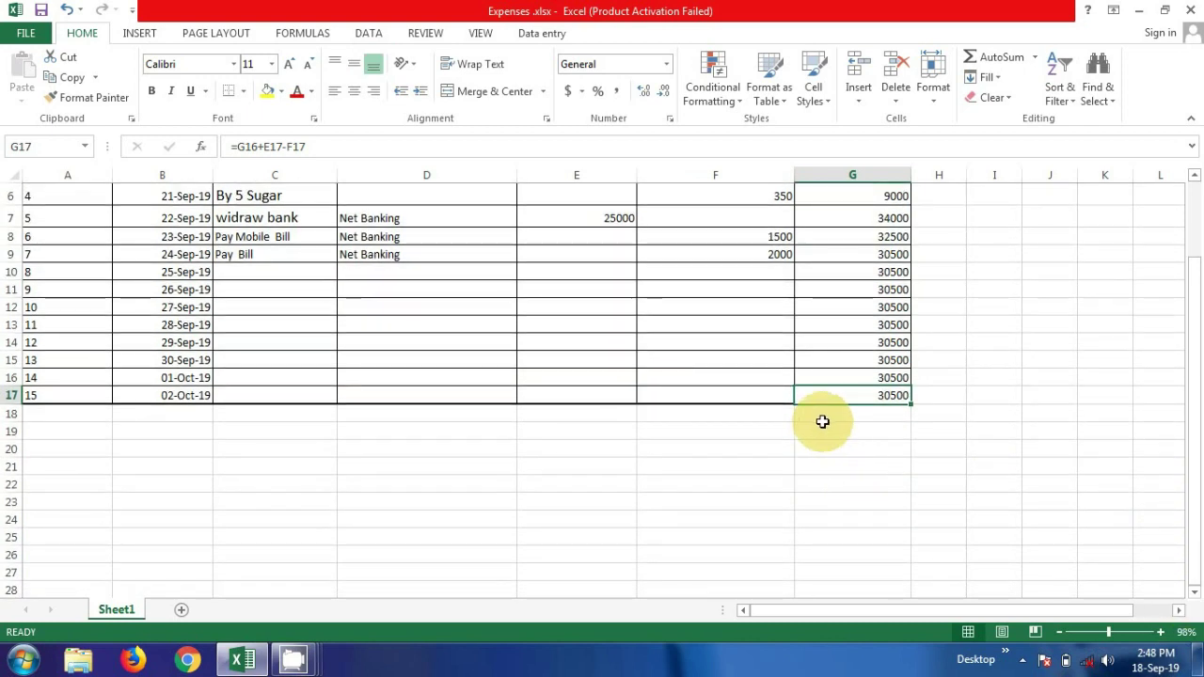
pyautogui.click(819, 420)
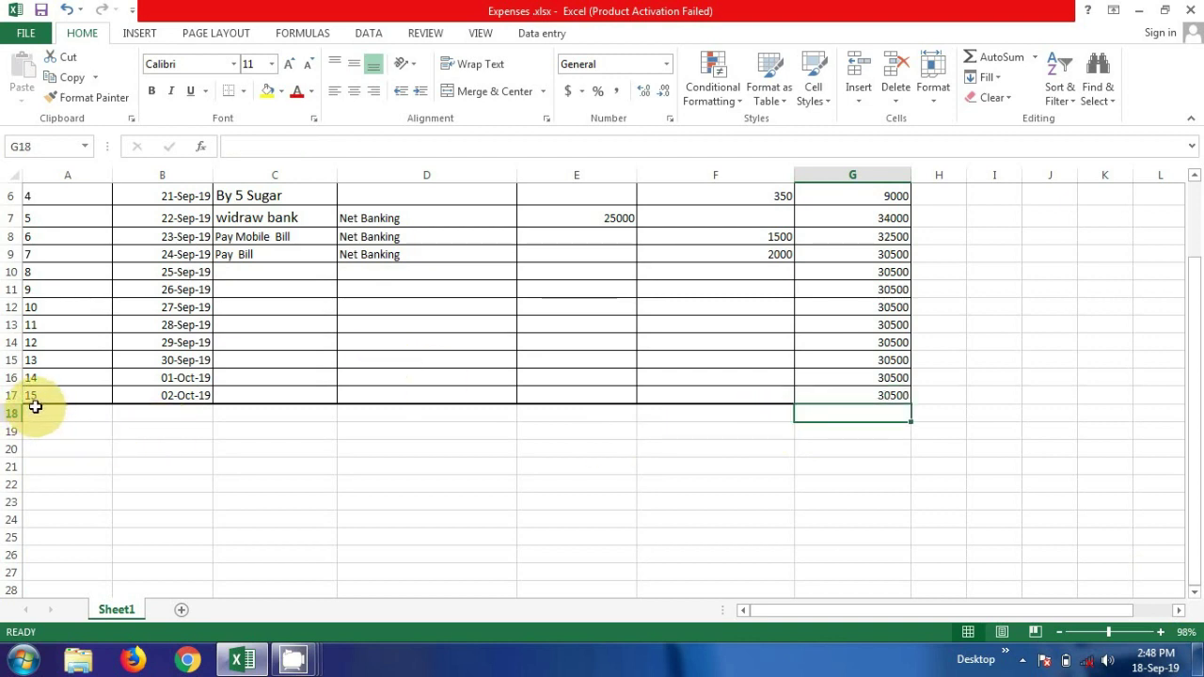
pyautogui.moveTo(29, 412); pyautogui.dragTo(691, 417)
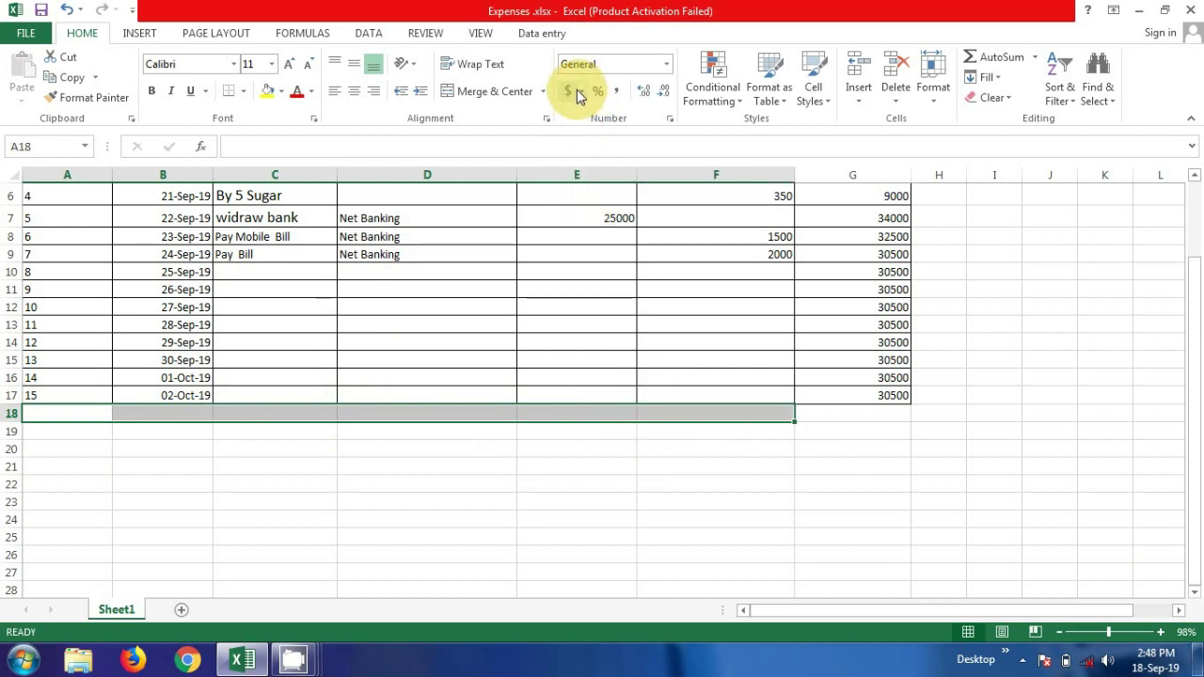
pyautogui.click(542, 92)
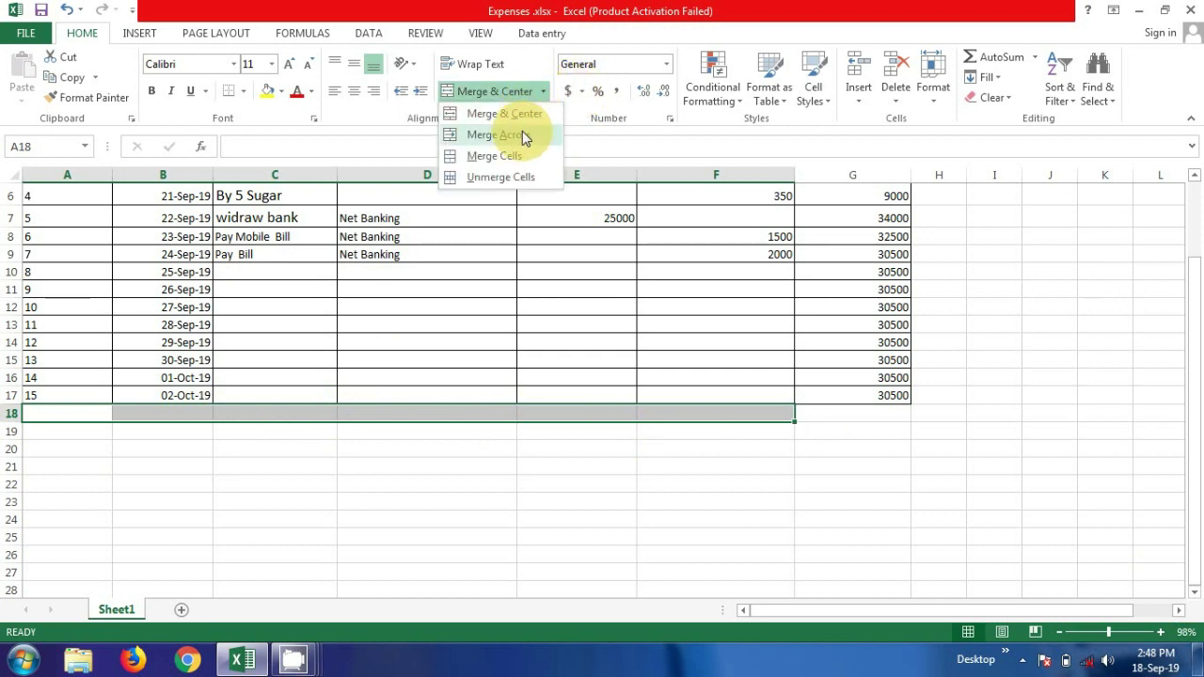
pyautogui.click(523, 114)
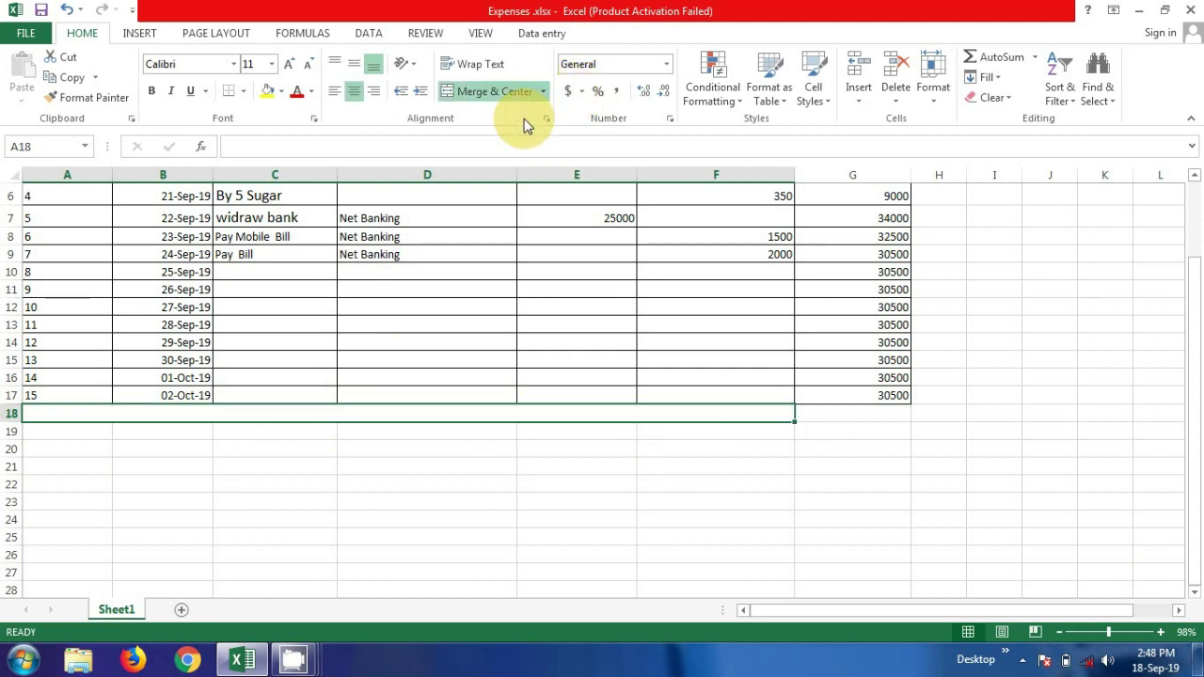
# - Enter "Balance" as the label in the merged cell of row 18
pyautogui.doubleClick(502, 414)
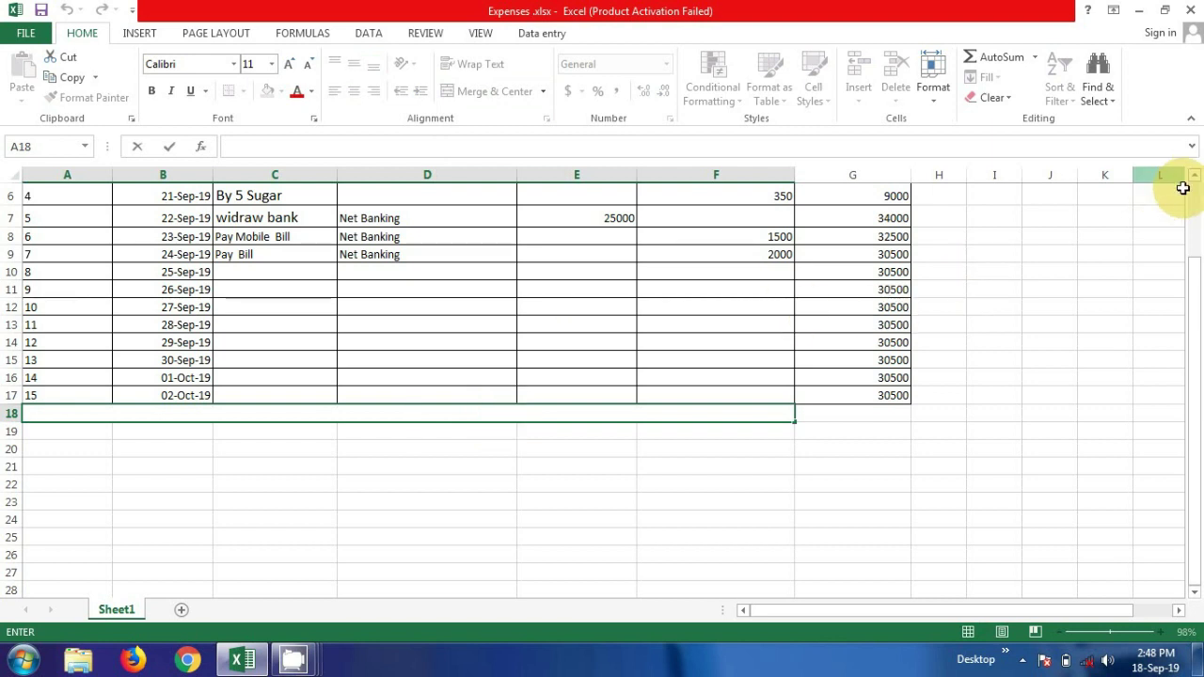
pyautogui.click(1140, 270)
pyautogui.click(1195, 176)
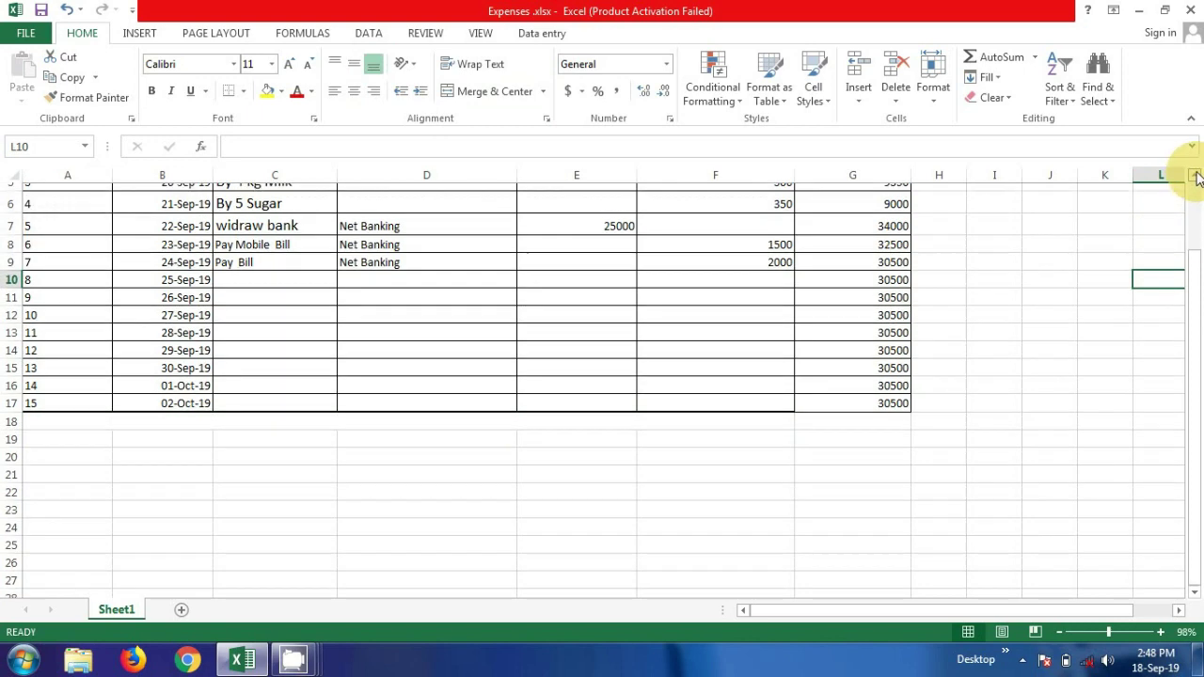
pyautogui.doubleClick(550, 536)
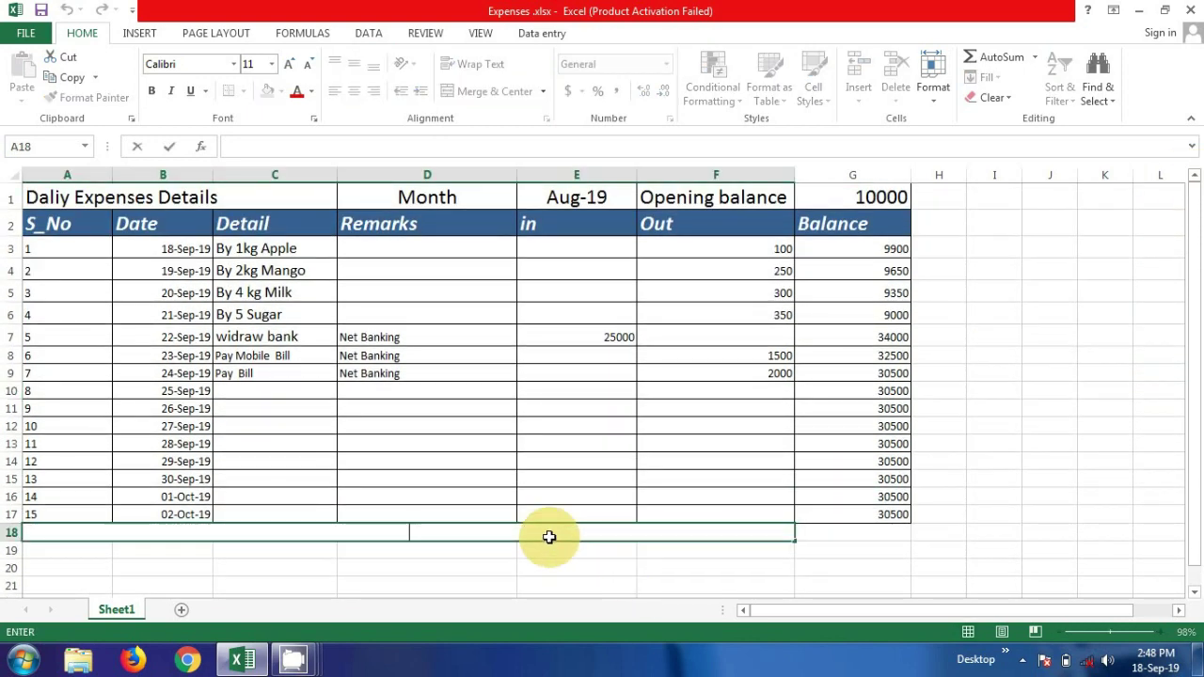
pyautogui.write('Bala')
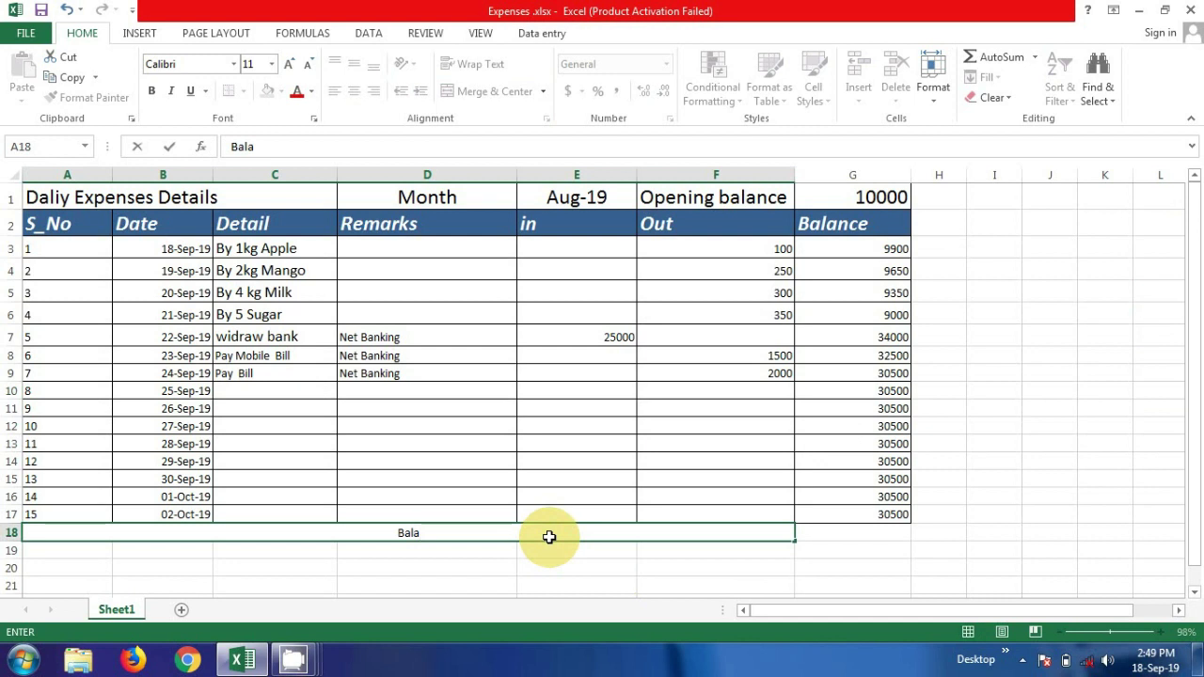
pyautogui.write('nce')
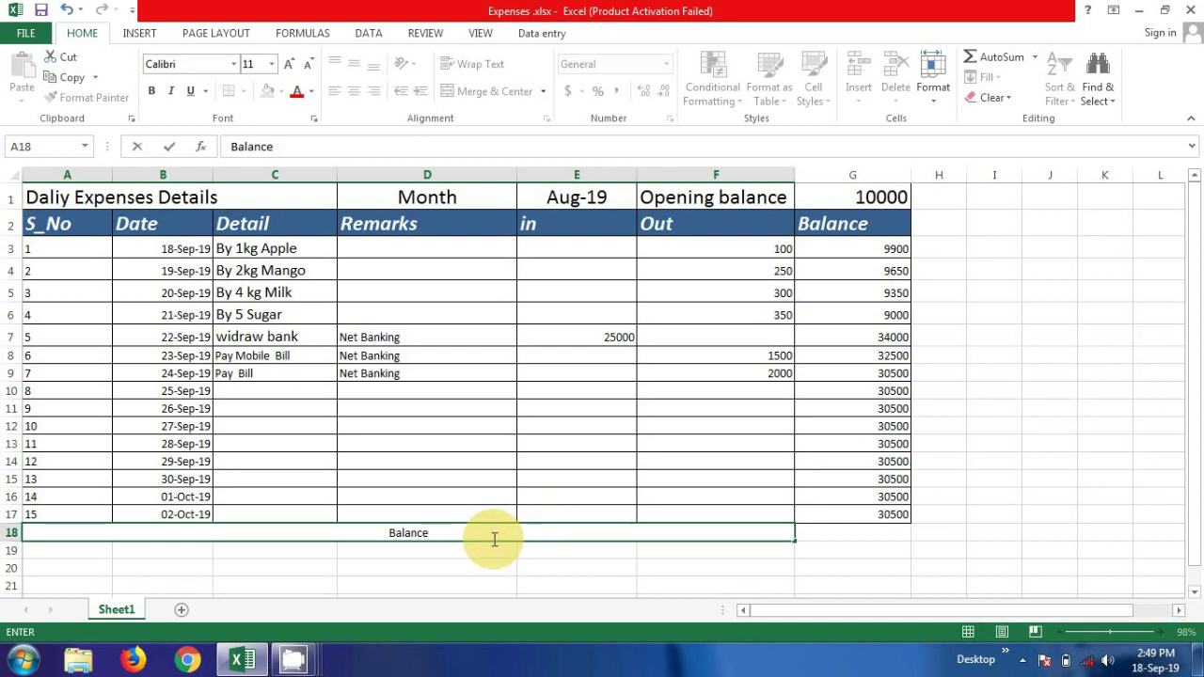
# - Set the font size of the "Balance" label in row 18 to 14
pyautogui.moveTo(438, 535); pyautogui.dragTo(333, 537)
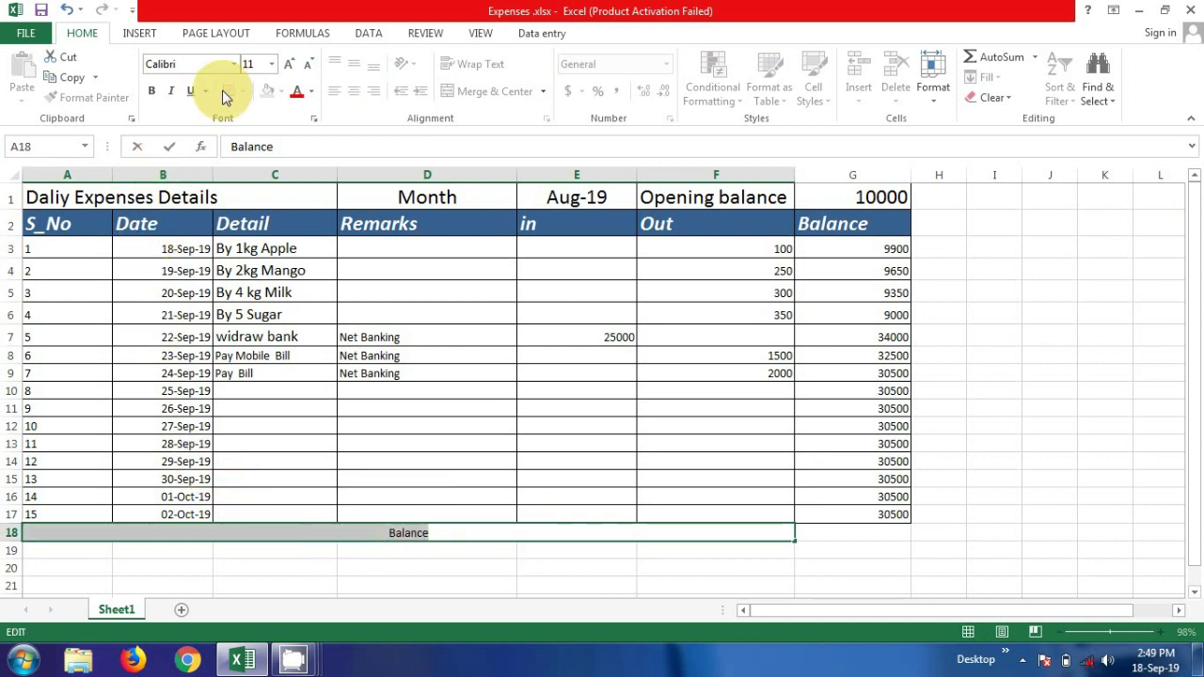
pyautogui.click(290, 64)
pyautogui.click(290, 64)
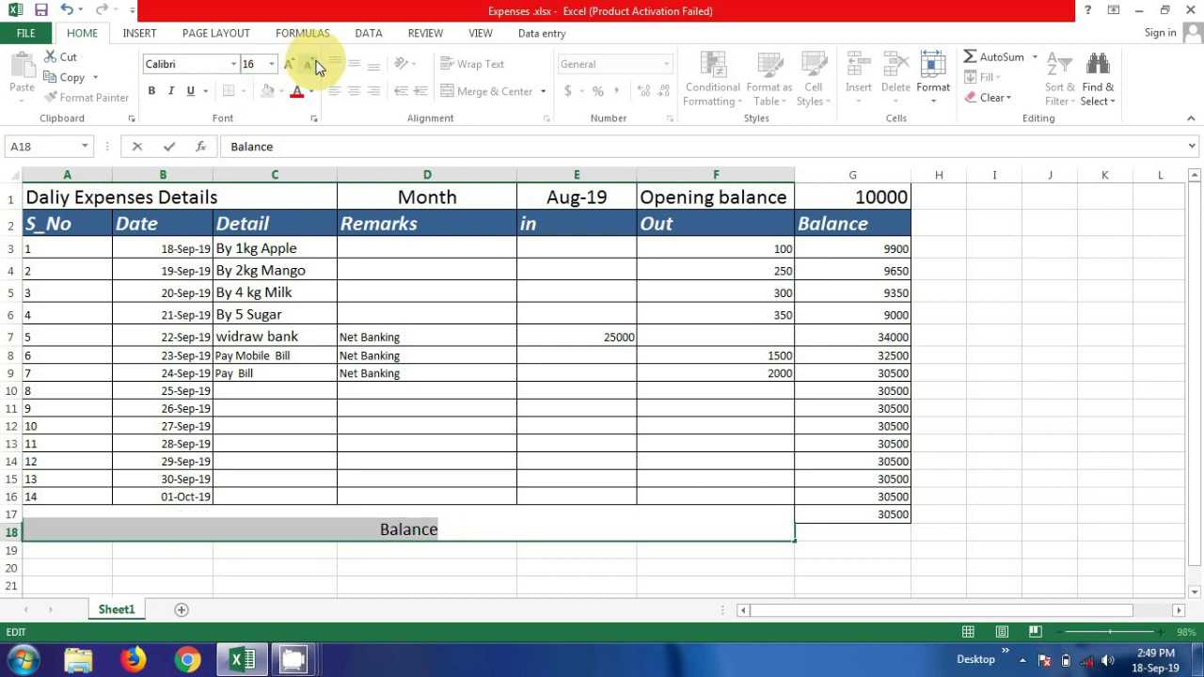
pyautogui.click(310, 64)
pyautogui.click(402, 460)
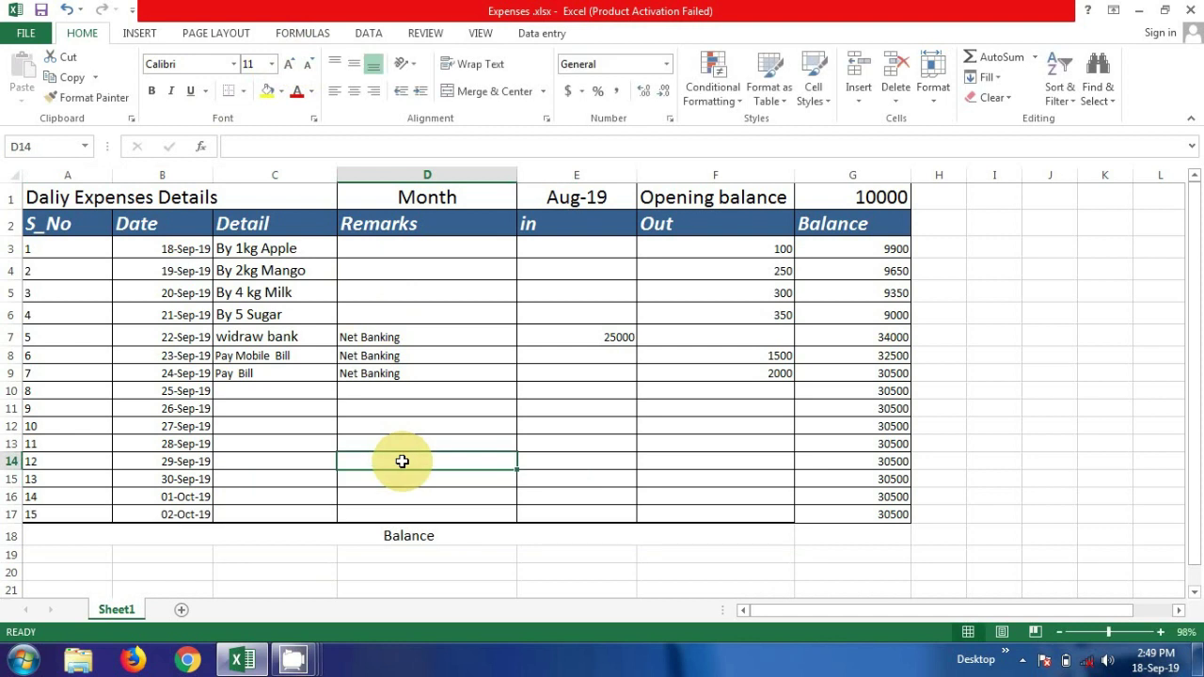
# - Left-align the "Balance" label in the merged cell of row 18
pyautogui.doubleClick(426, 537)
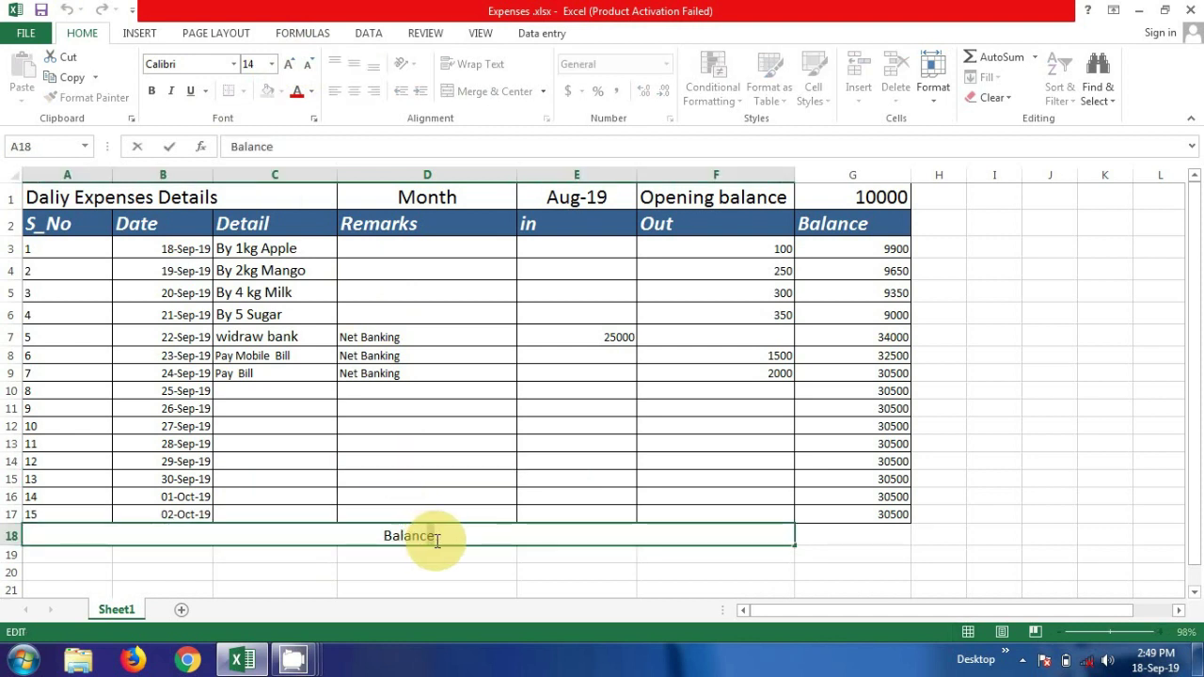
pyautogui.doubleClick(437, 537)
pyautogui.click(439, 537)
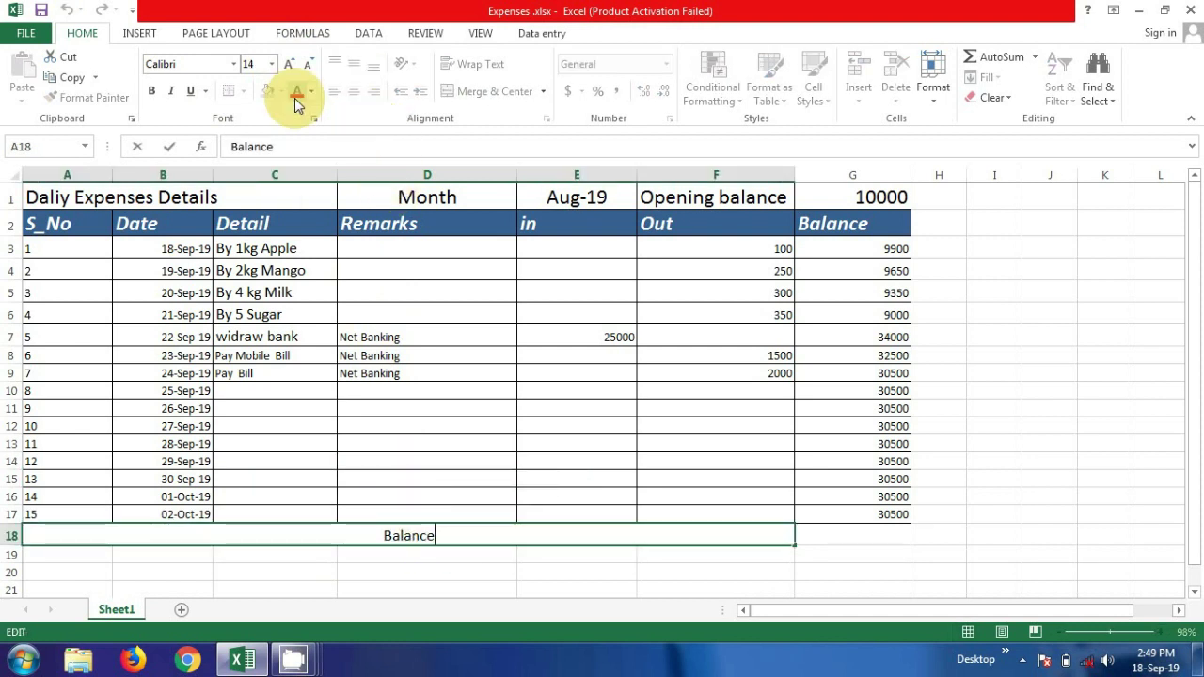
pyautogui.doubleClick(457, 543)
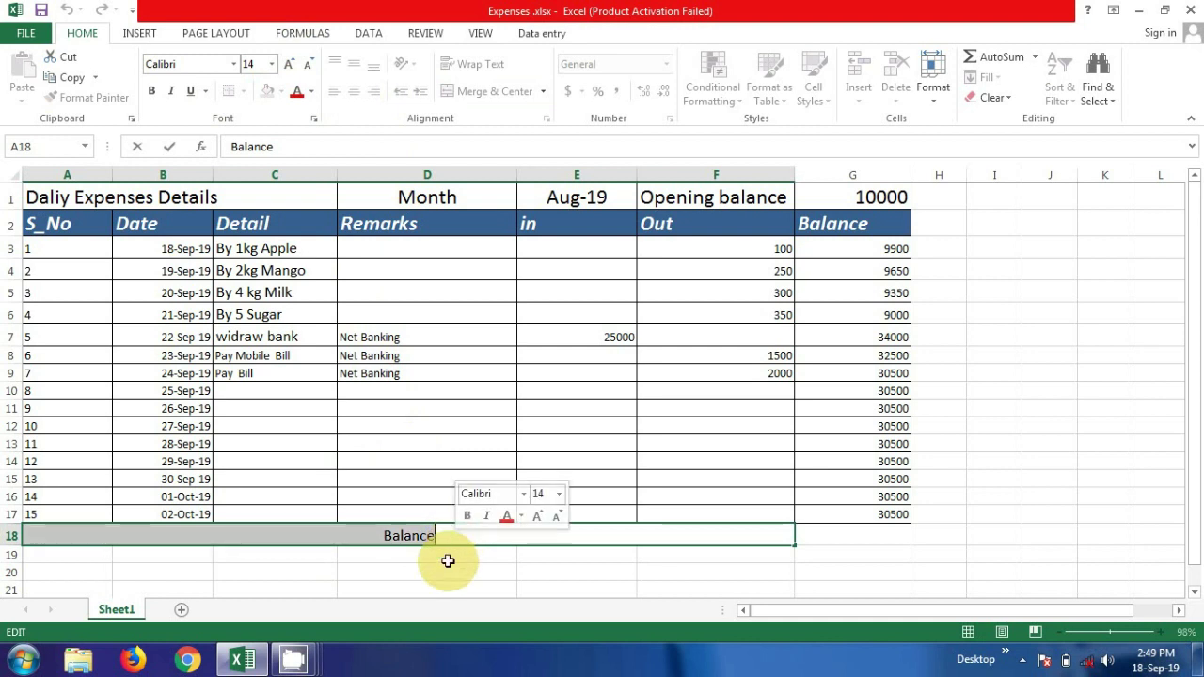
pyautogui.click(446, 560)
pyautogui.click(461, 539)
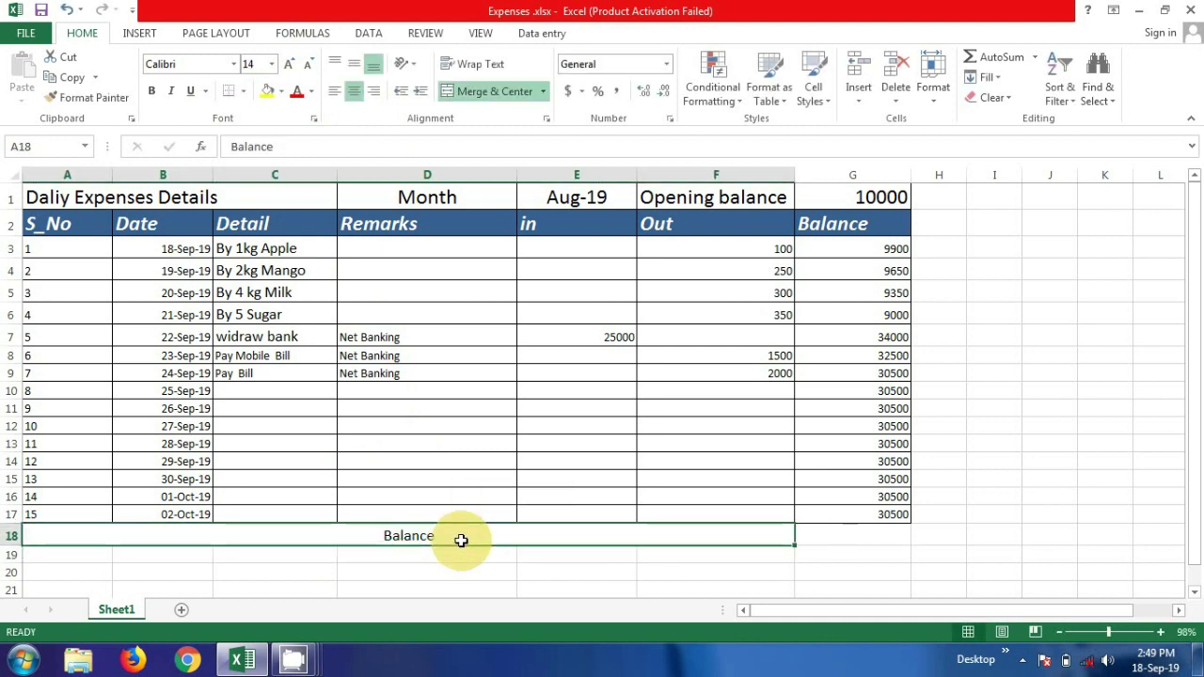
pyautogui.click(334, 90)
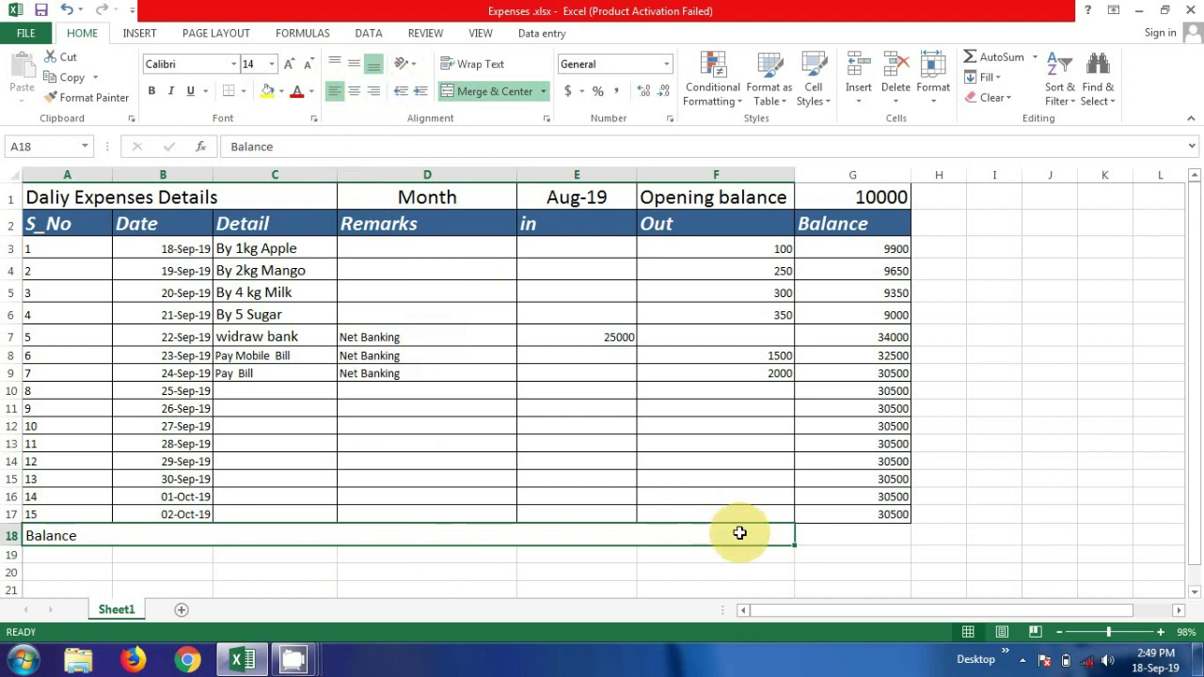
# - Enter a formula in G18 that references the last running balance in G17
pyautogui.click(831, 536)
pyautogui.doubleClick(832, 538)
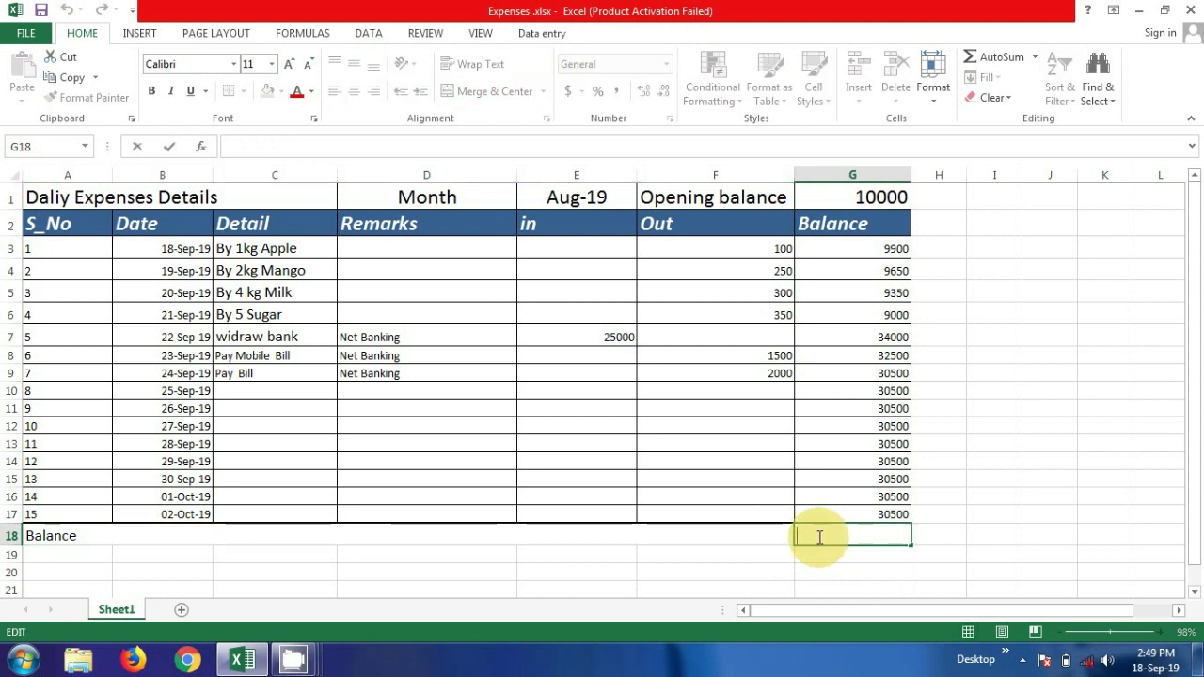
pyautogui.write('=')
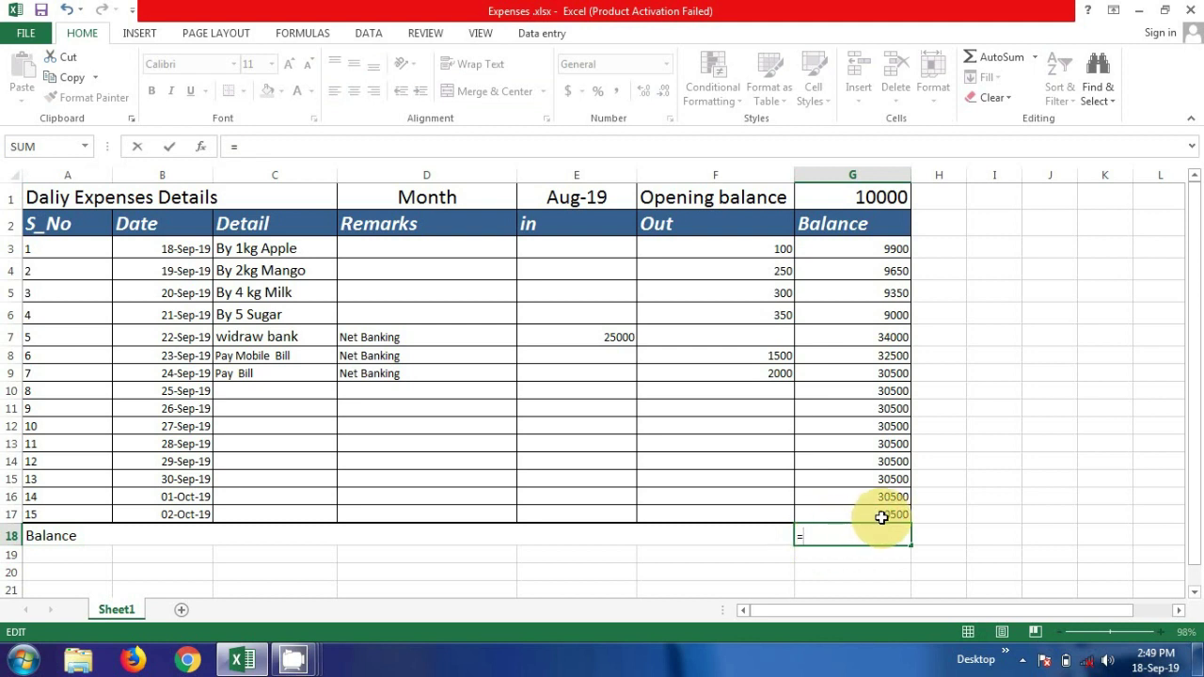
pyautogui.click(881, 518)
pyautogui.press('Return')
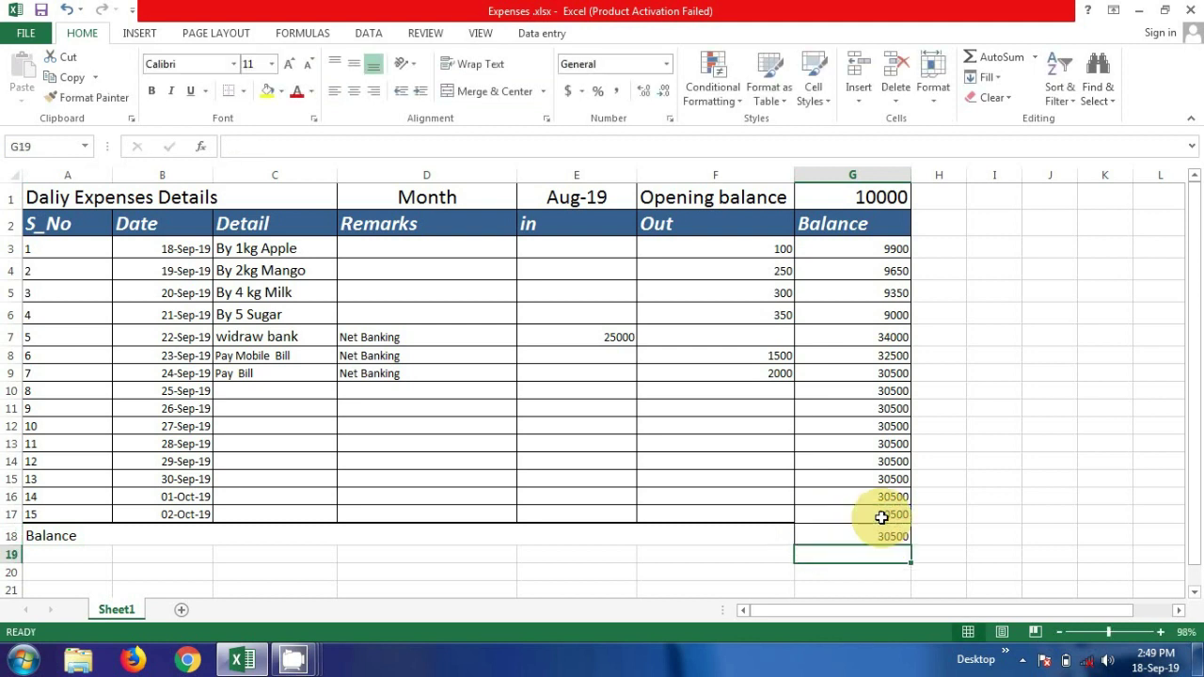
# - Set the font size of the closing balance in G18 to 16
pyautogui.doubleClick(882, 534)
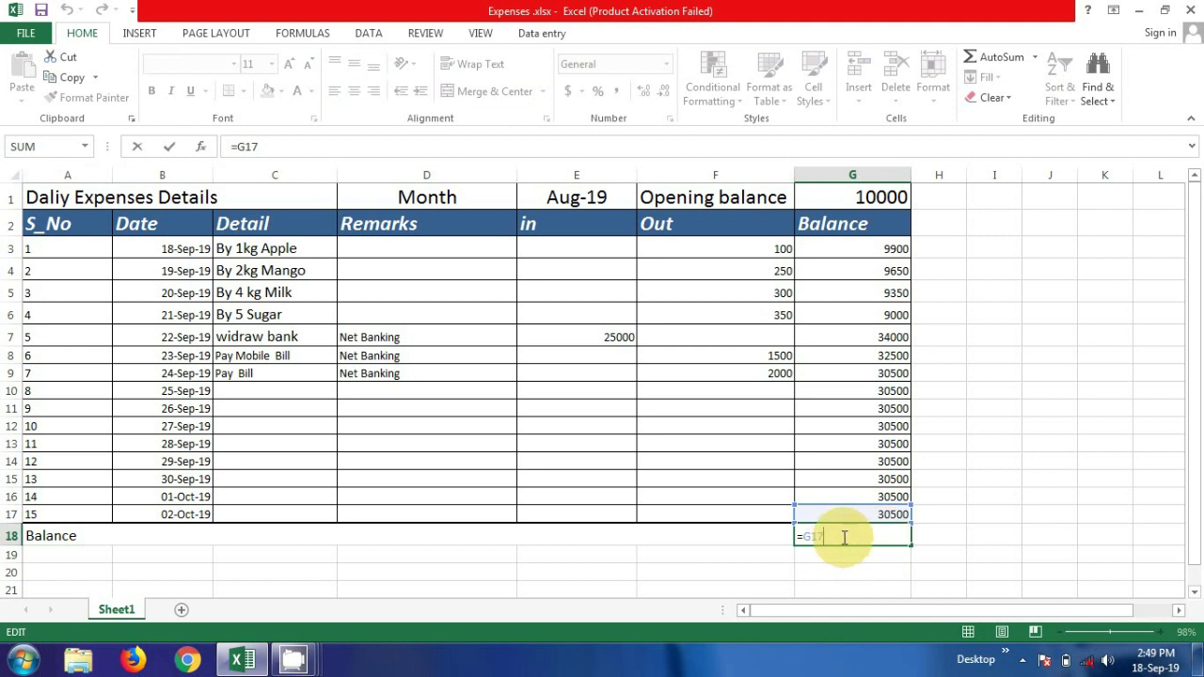
pyautogui.press('Escape')
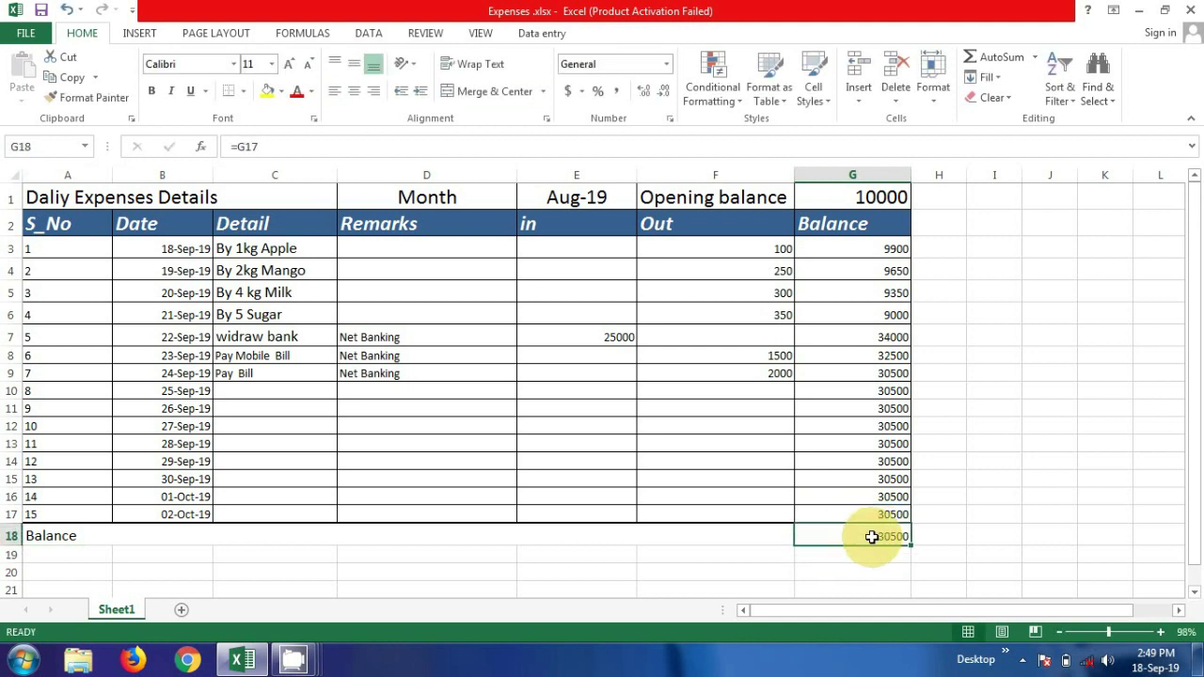
pyautogui.click(294, 66)
pyautogui.click(294, 66)
pyautogui.click(294, 66)
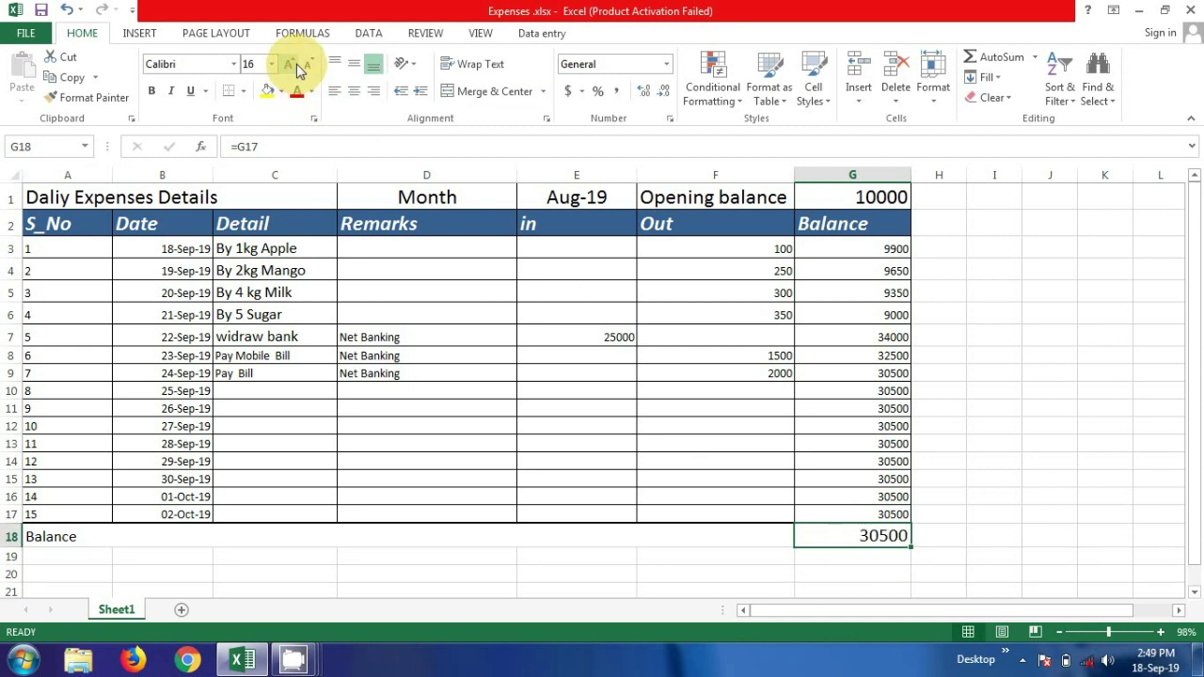
pyautogui.click(430, 554)
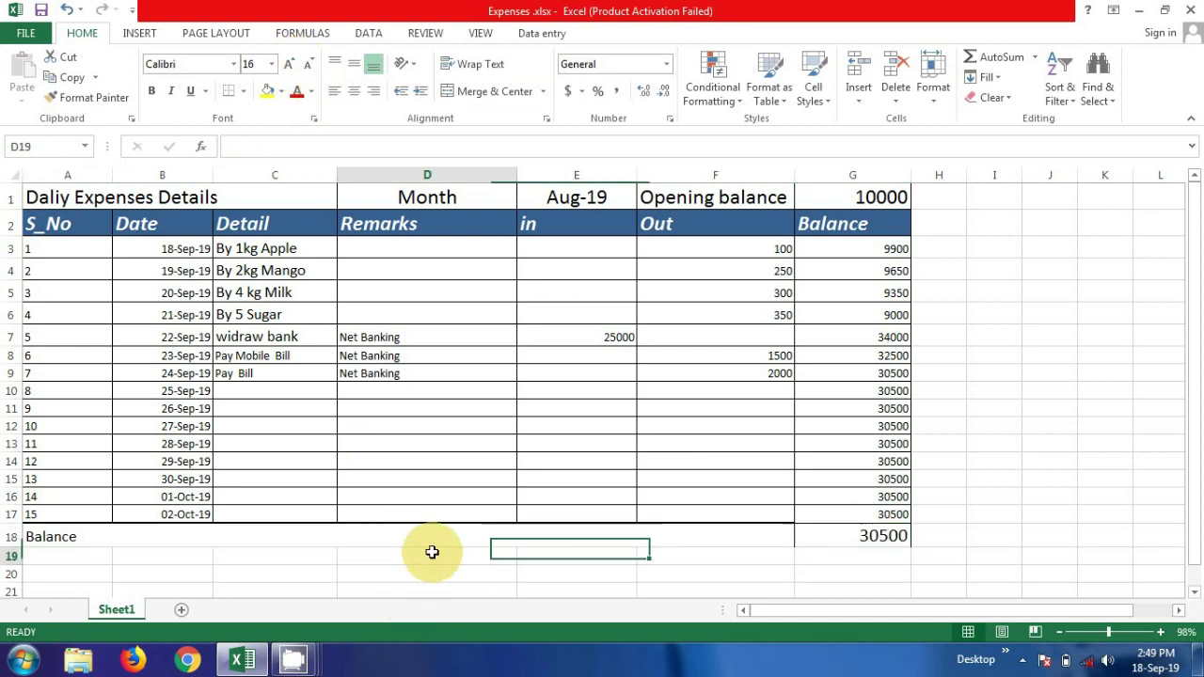
pyautogui.click(871, 540)
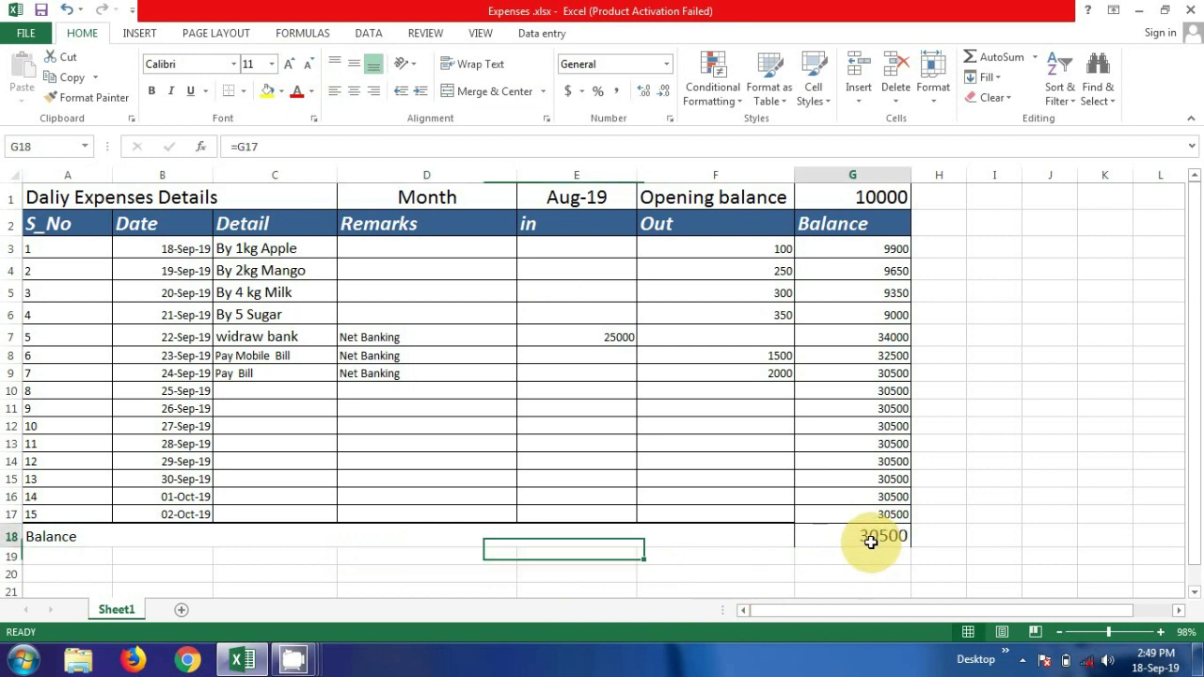
pyautogui.click(994, 495)
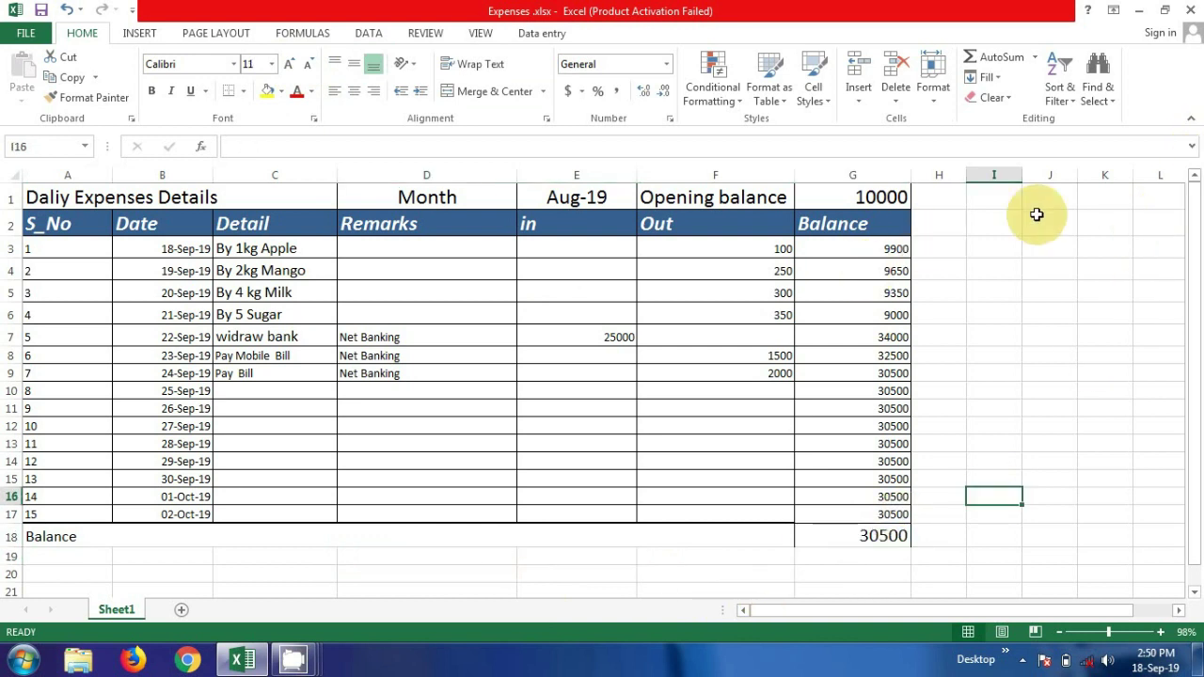
# - Widen the empty columns H and I beside the expenses table
pyautogui.click(1178, 610)
pyautogui.click(1179, 609)
pyautogui.click(1179, 609)
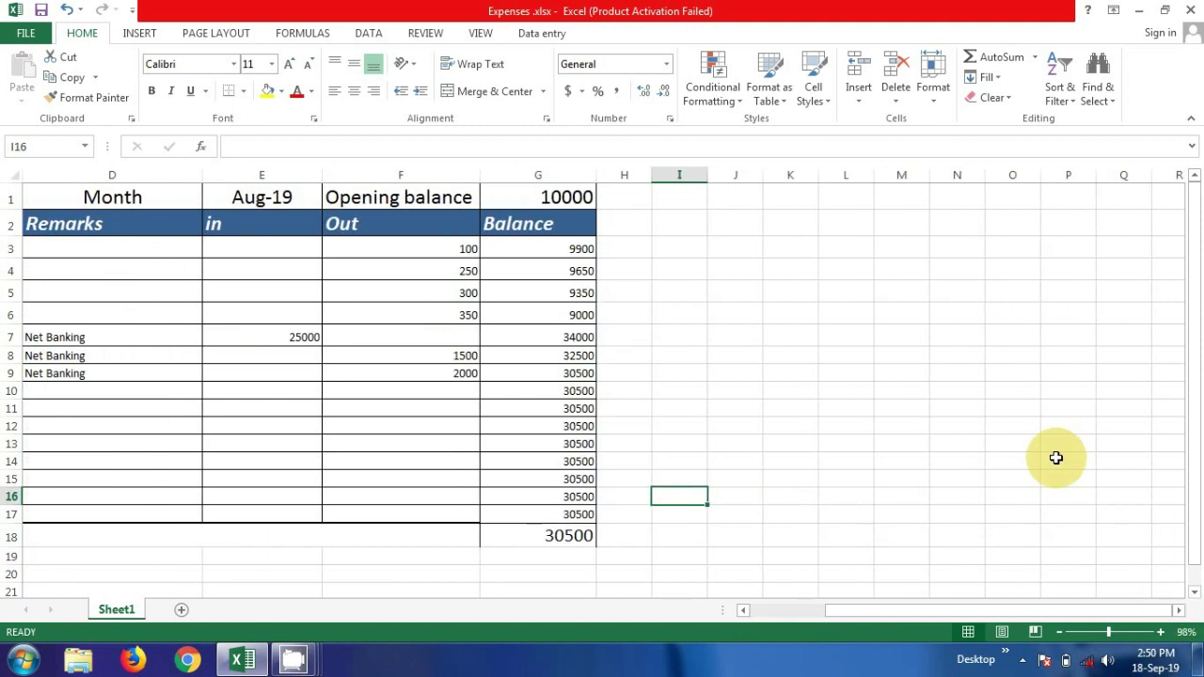
pyautogui.click(745, 611)
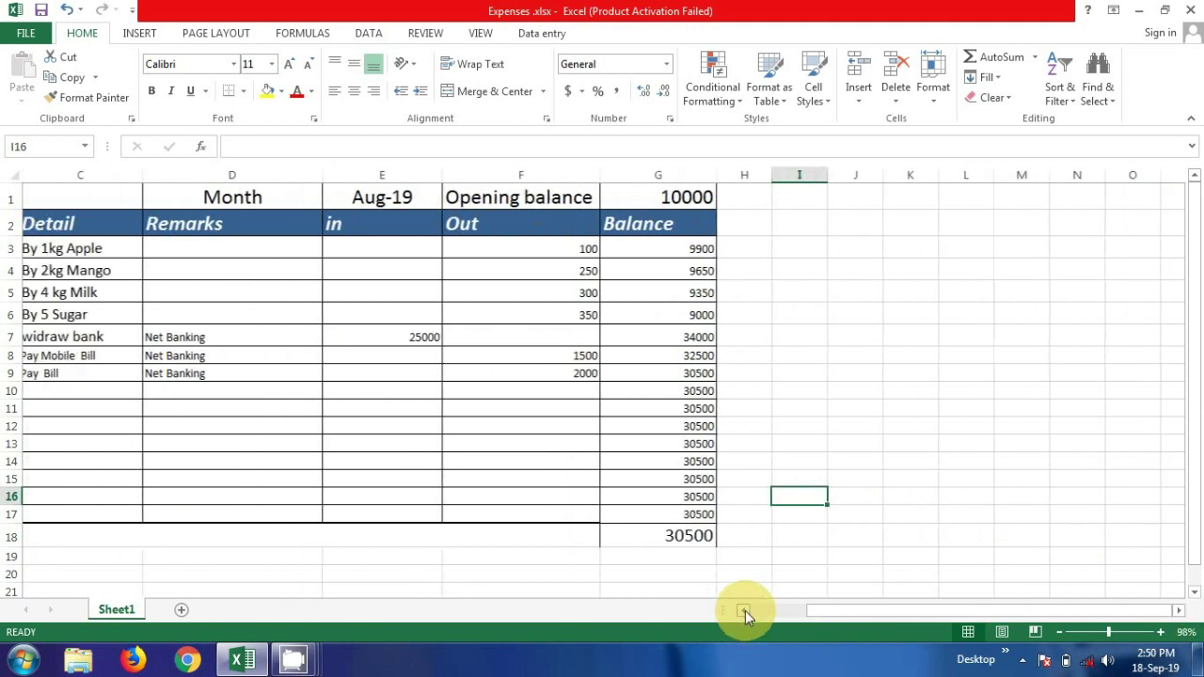
pyautogui.click(745, 611)
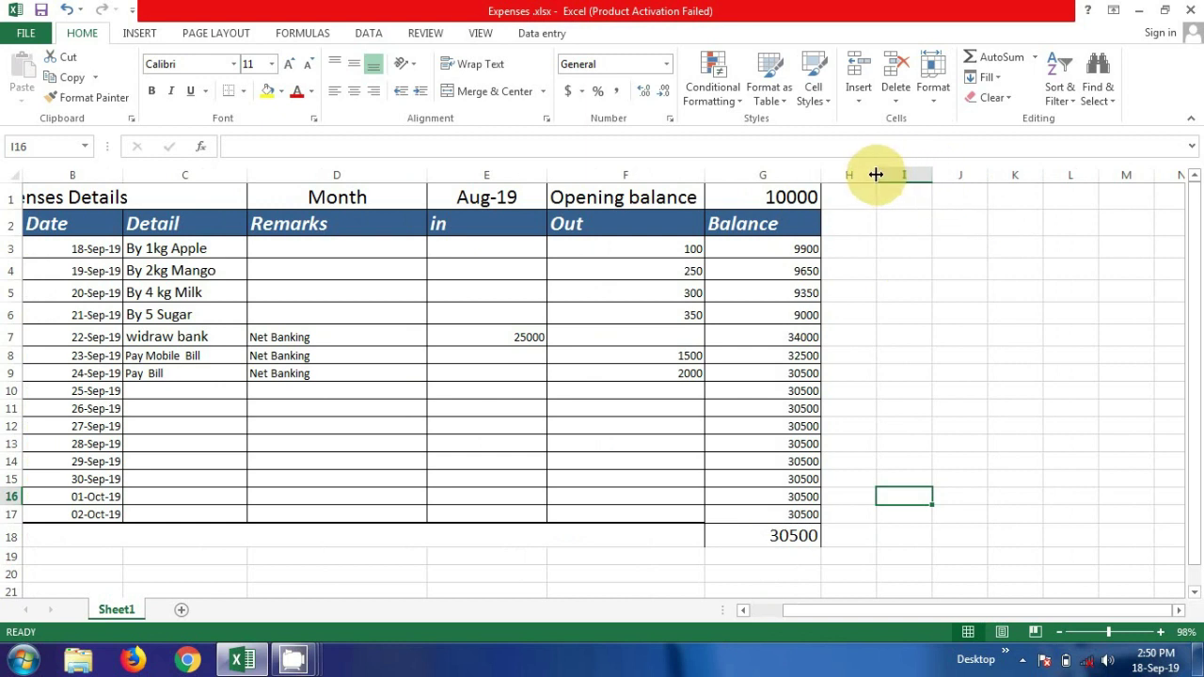
pyautogui.moveTo(876, 175); pyautogui.dragTo(1028, 176)
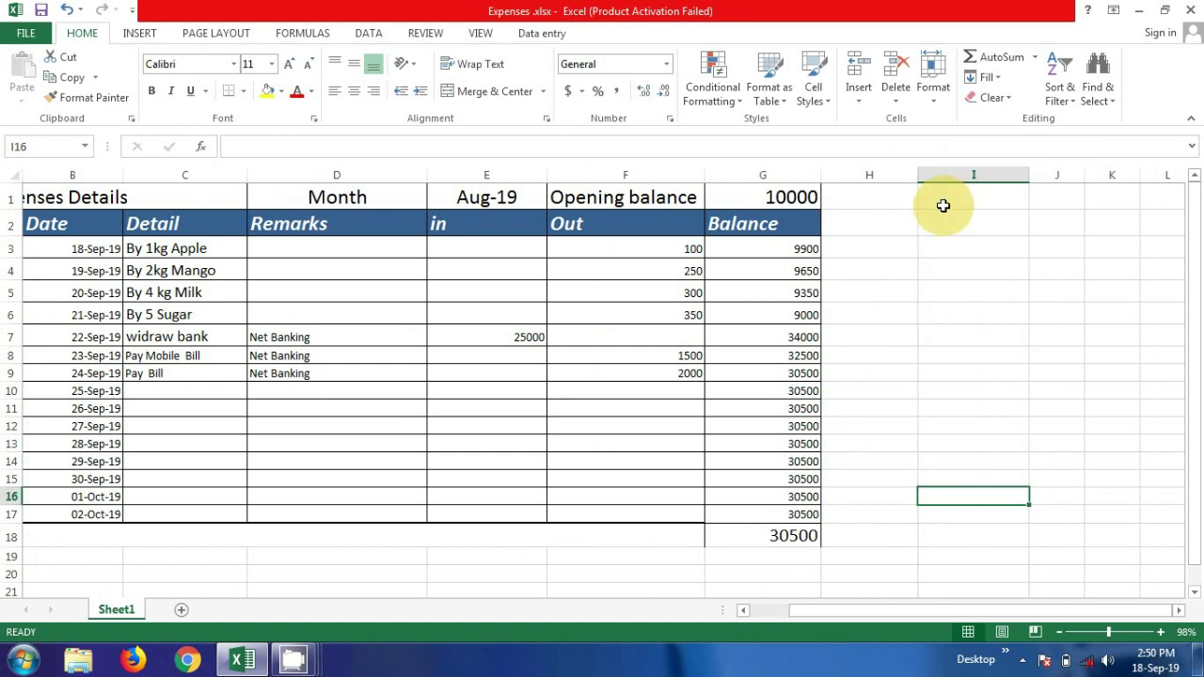
pyautogui.moveTo(917, 175); pyautogui.dragTo(934, 175)
# - Enter "Cash Balance" as a label in H1, next to the opening balance amount
pyautogui.click(864, 203)
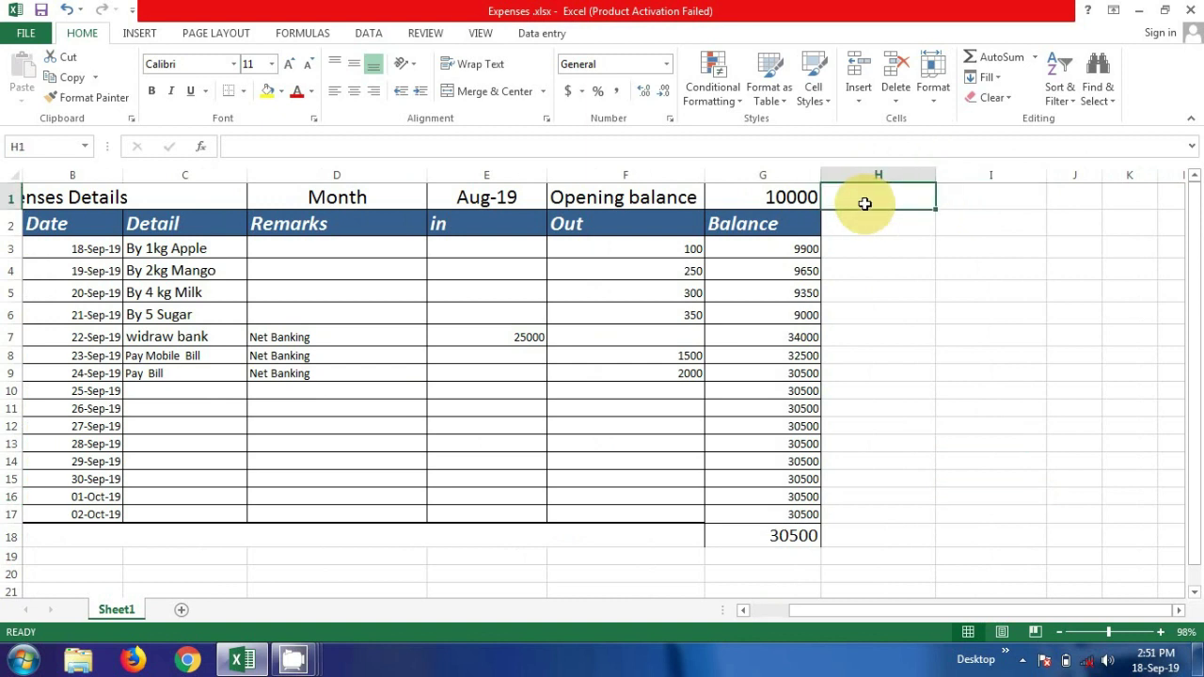
pyautogui.write('c')
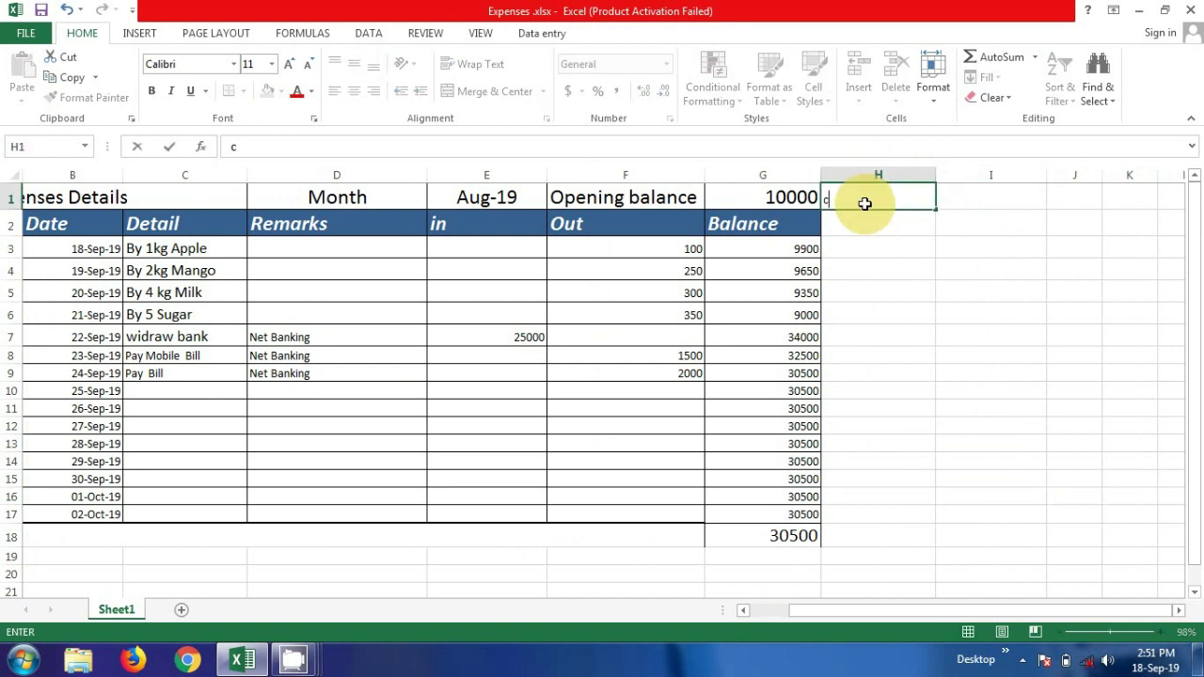
pyautogui.press('BackSpace')
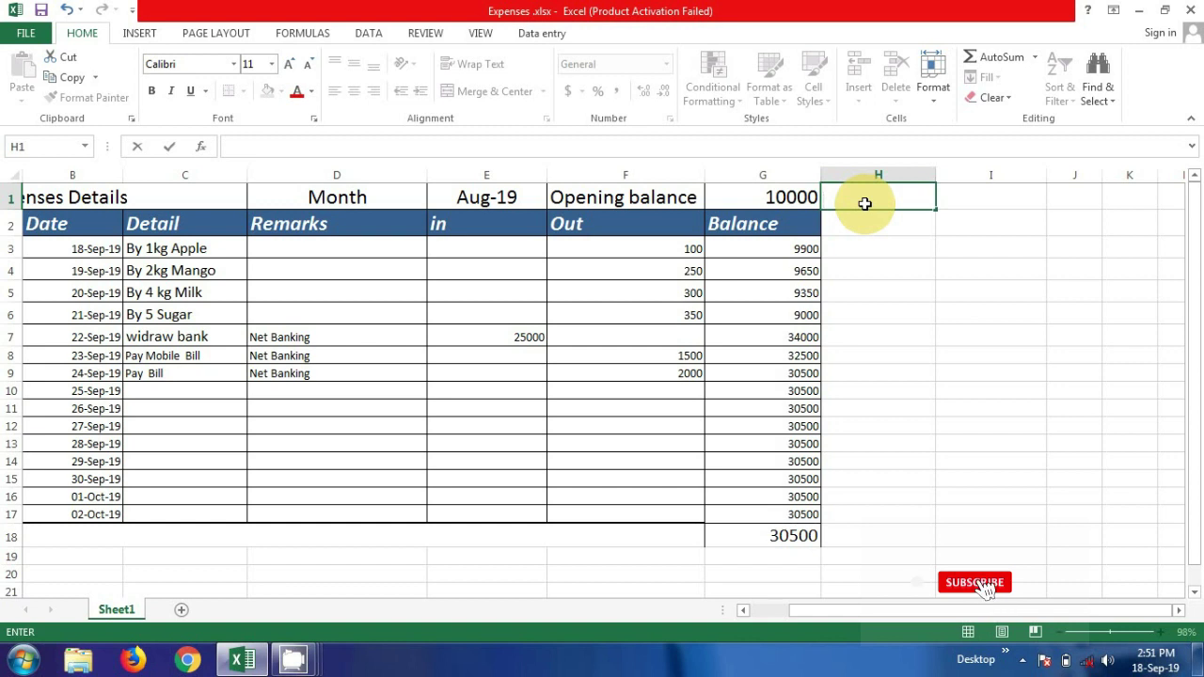
pyautogui.write('C')
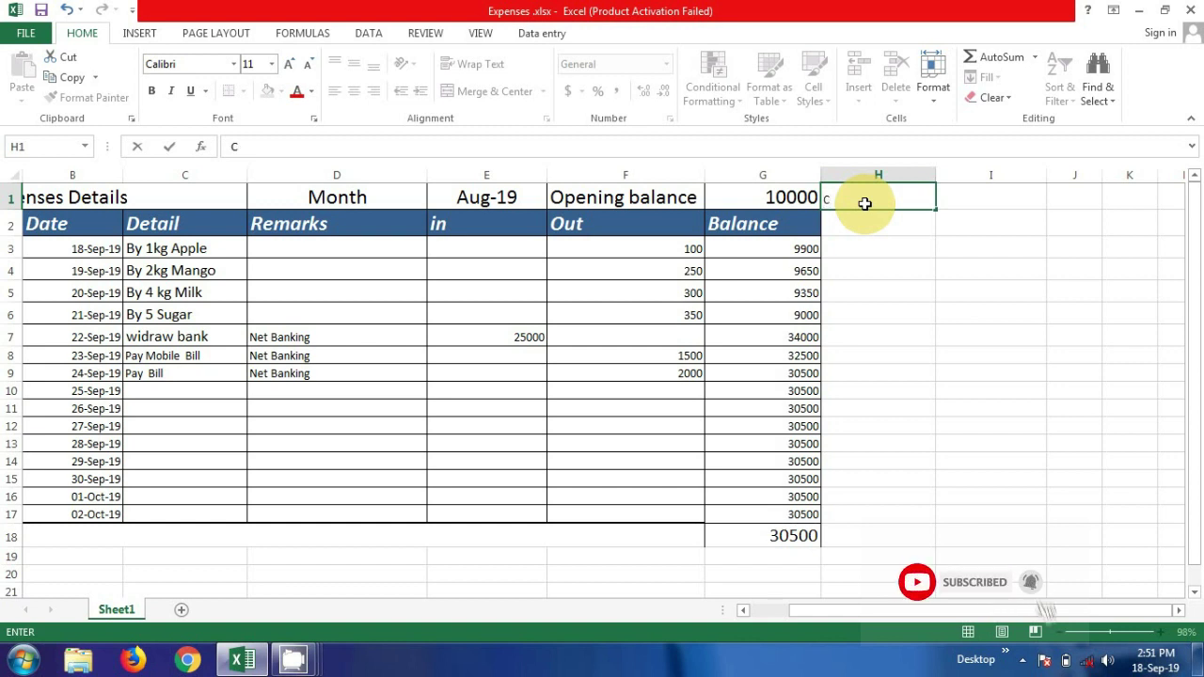
pyautogui.write('ash ')
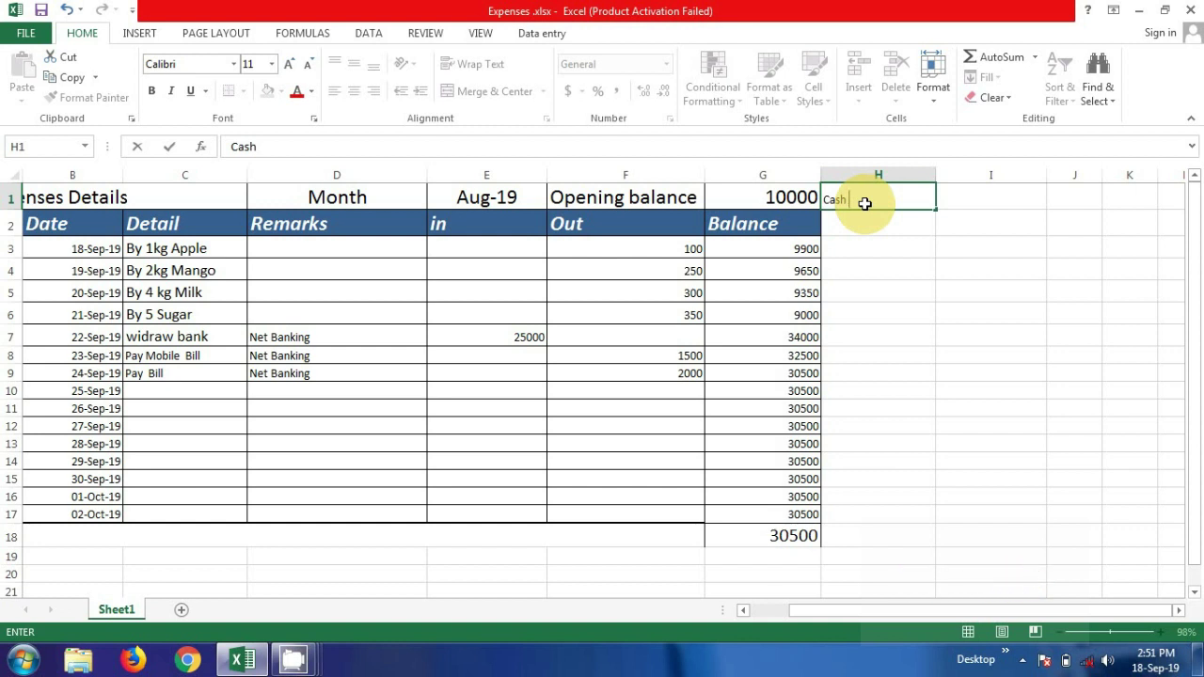
pyautogui.write('Balance')
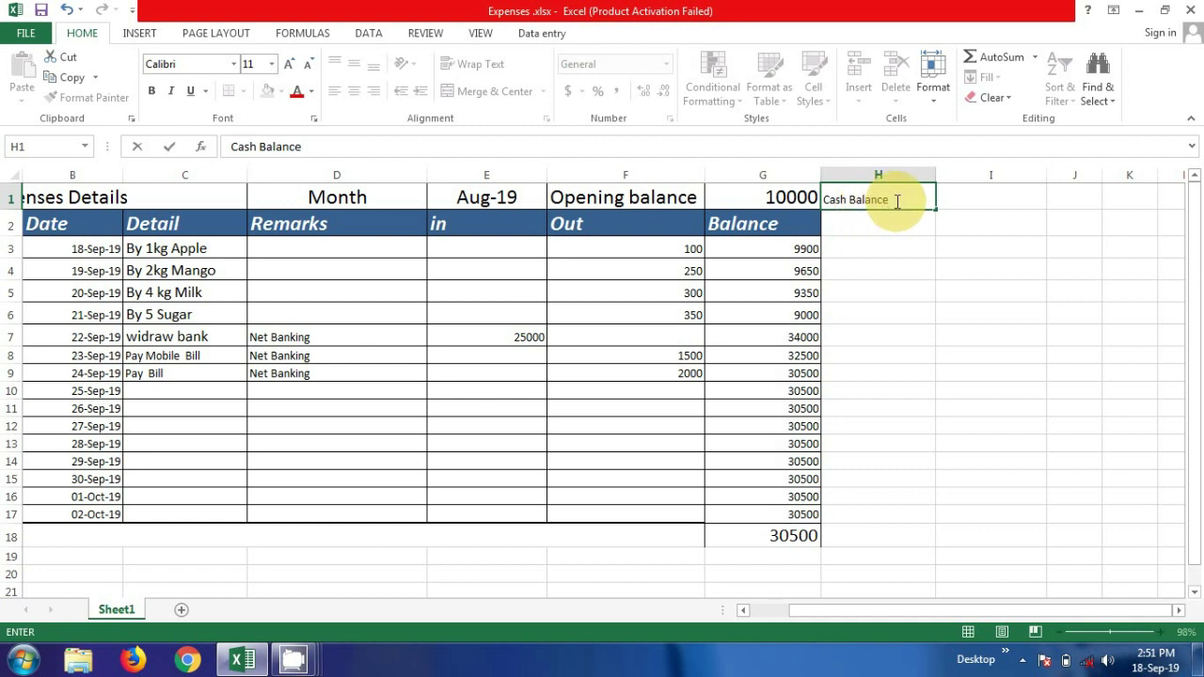
# - Set the font size of the "Cash Balance" label in H1 to 16
pyautogui.moveTo(896, 200); pyautogui.dragTo(824, 199)
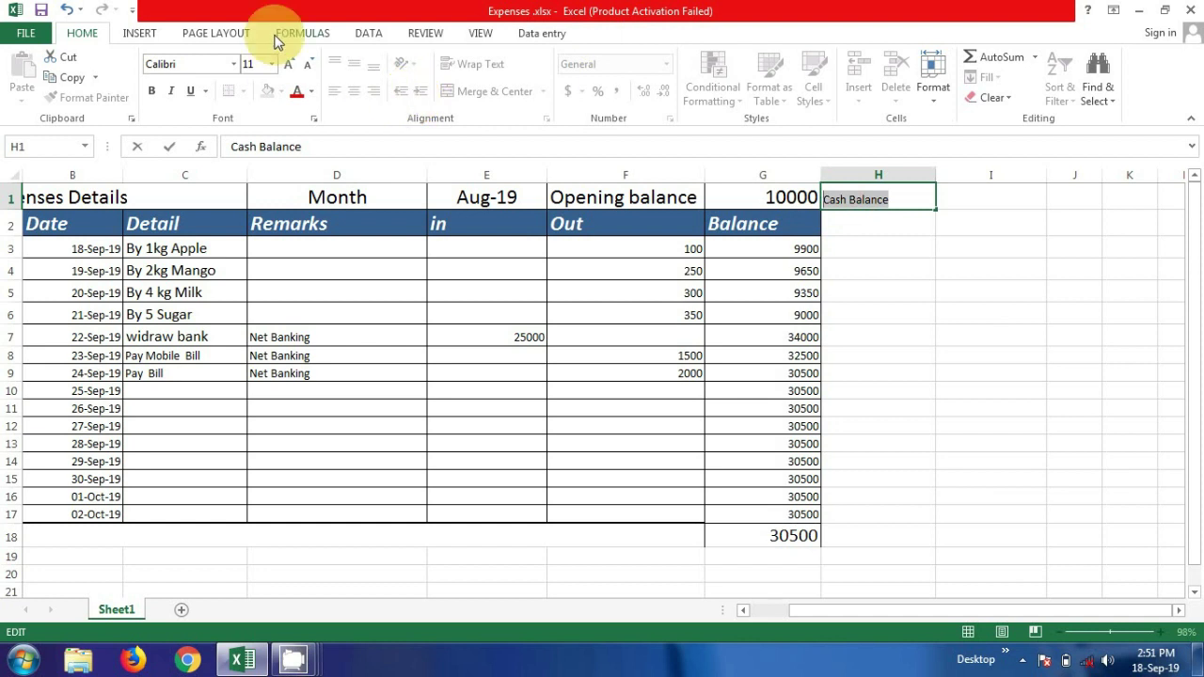
pyautogui.click(292, 66)
pyautogui.click(293, 67)
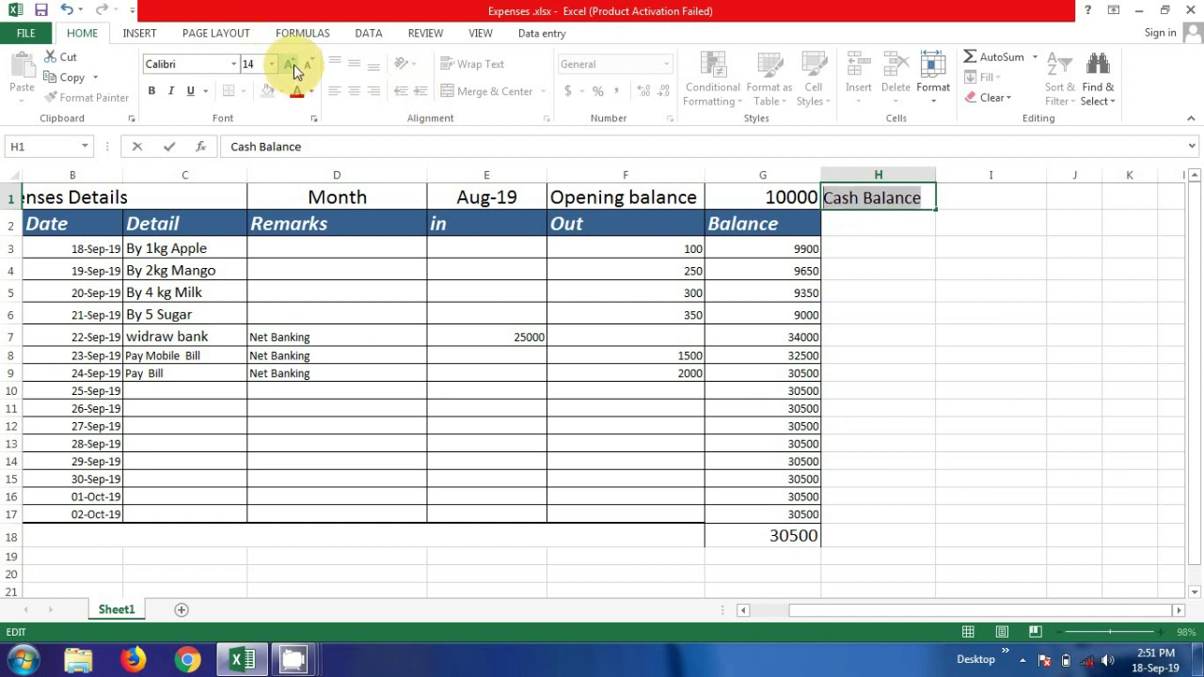
pyautogui.click(899, 283)
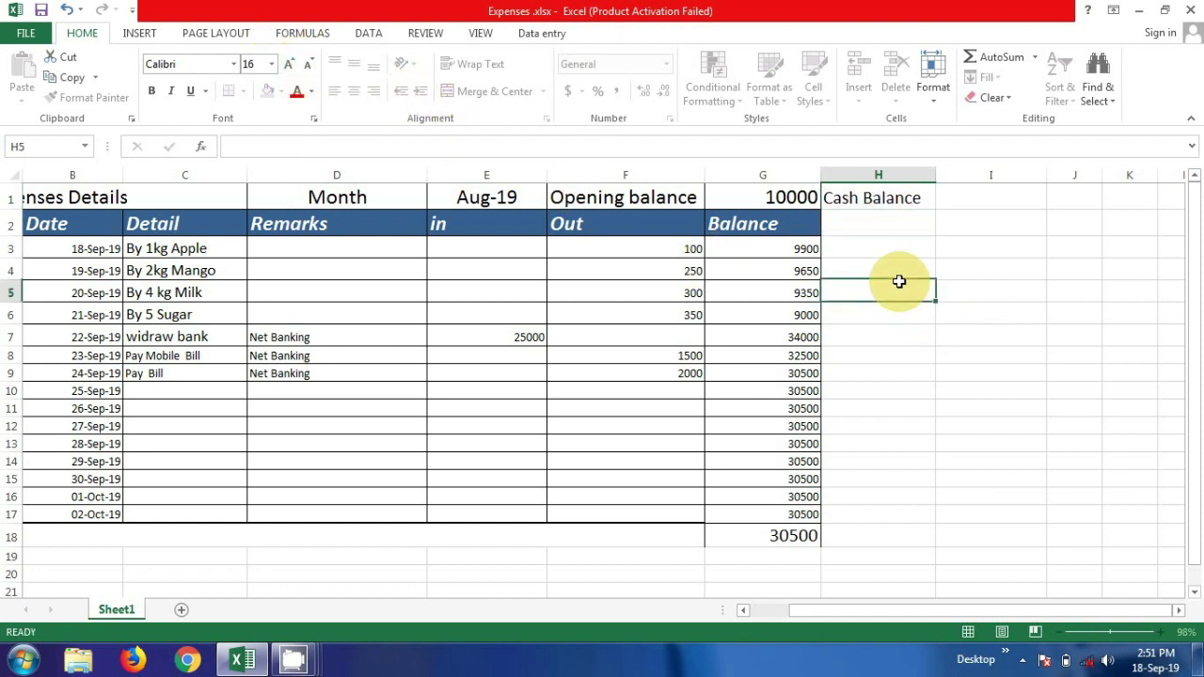
# - Enter the formula =G18 in I1 to link the cash balance to the closing balance
pyautogui.doubleClick(955, 203)
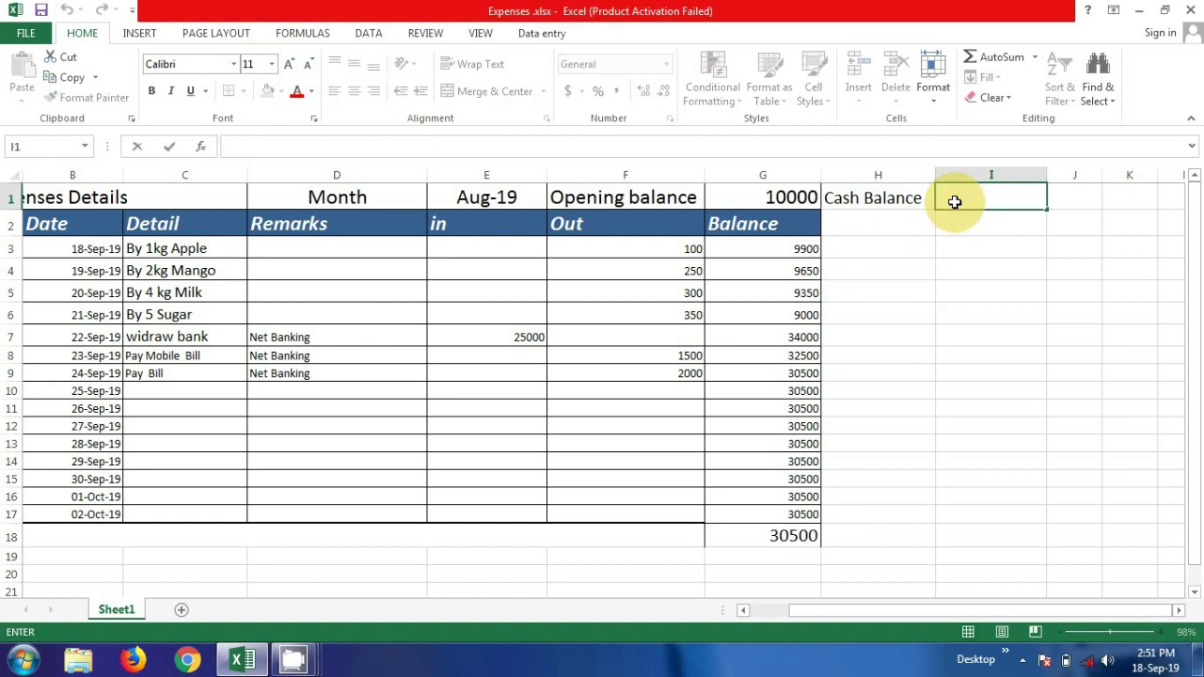
pyautogui.write('=')
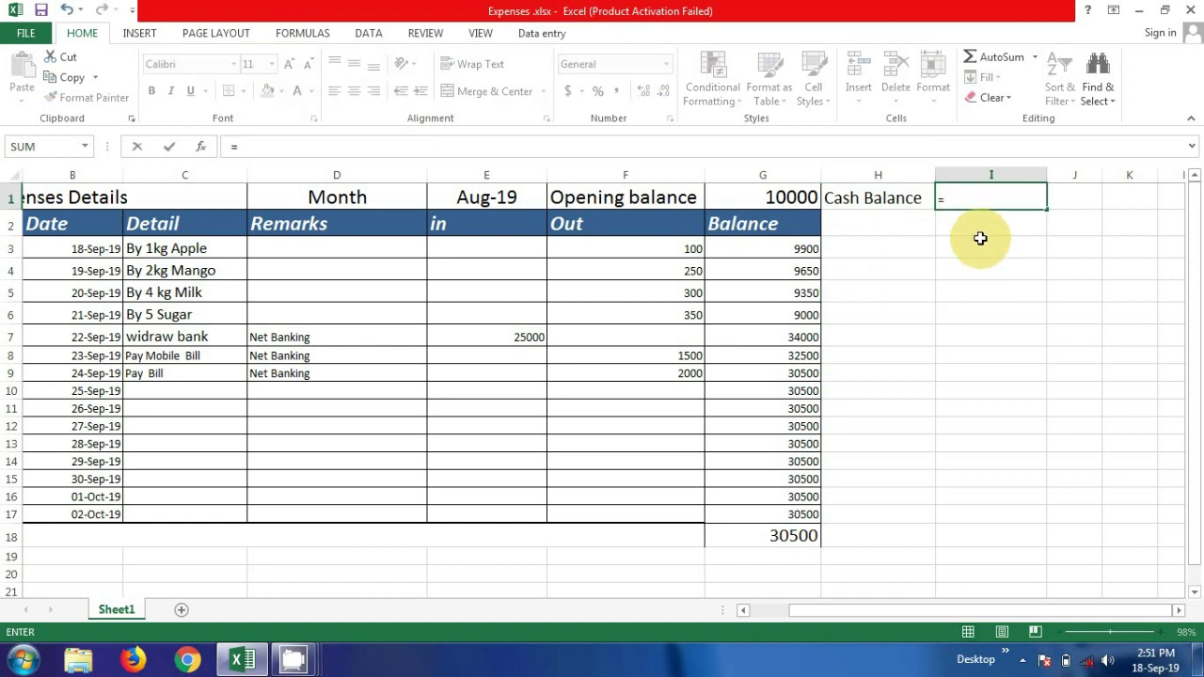
pyautogui.click(776, 541)
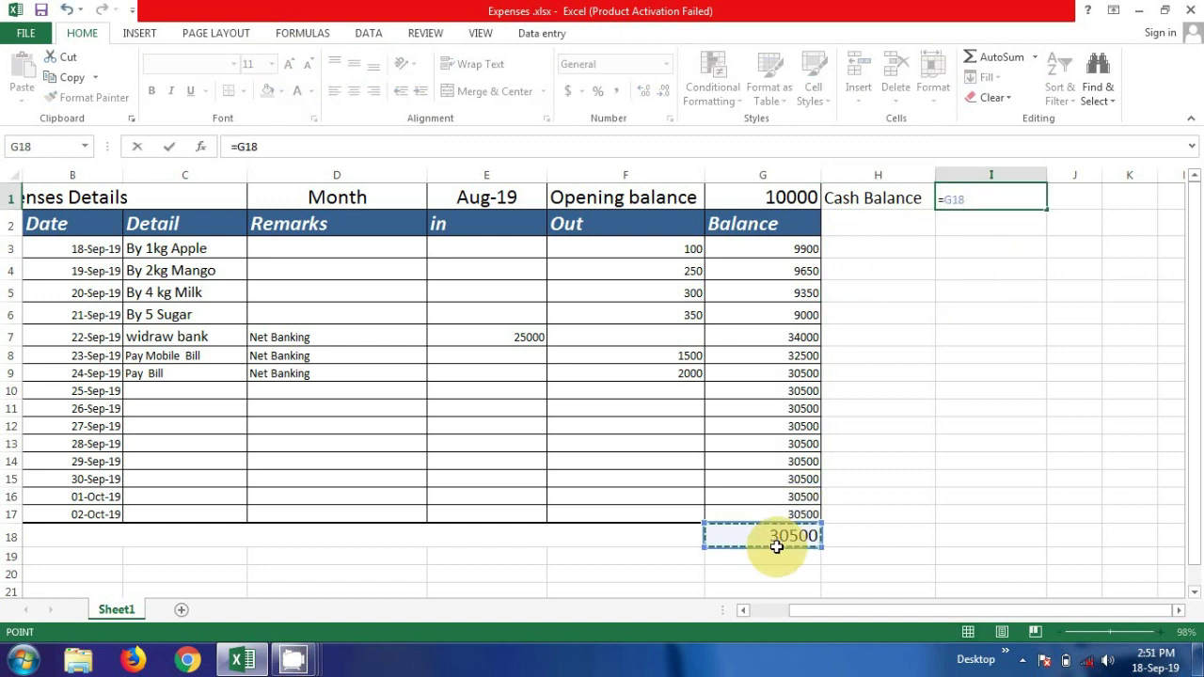
pyautogui.press('Return')
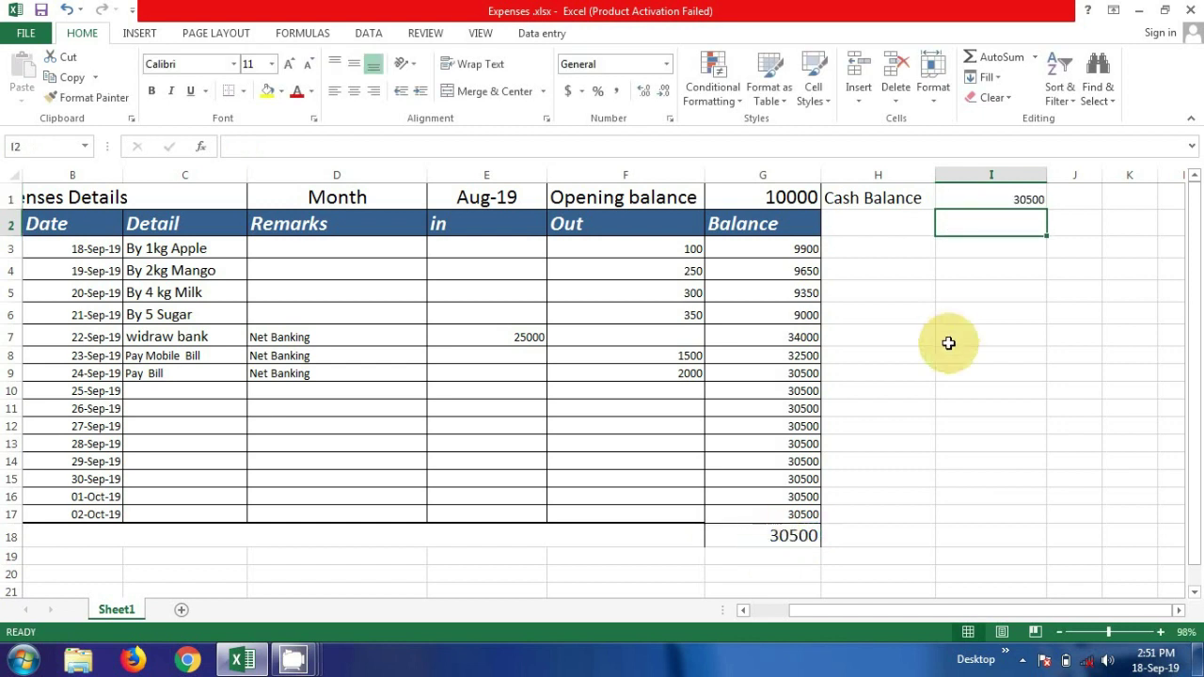
# - Set the font size of the cash balance amount in I1 to 18
pyautogui.click(1019, 196)
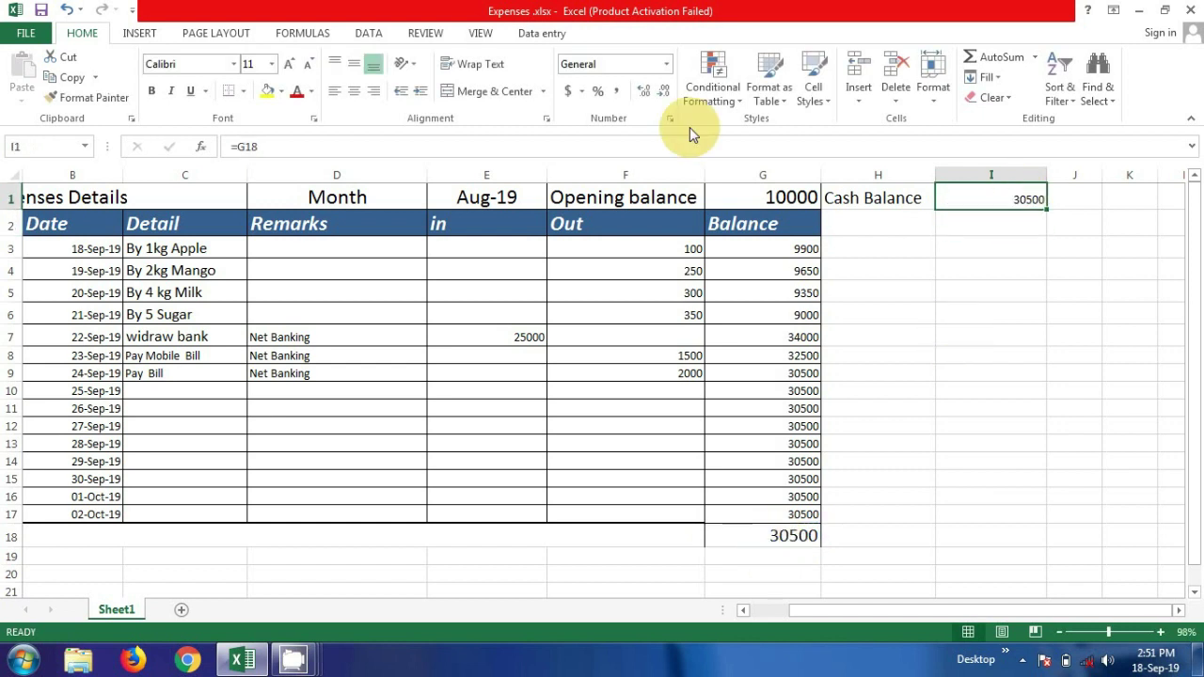
pyautogui.click(294, 63)
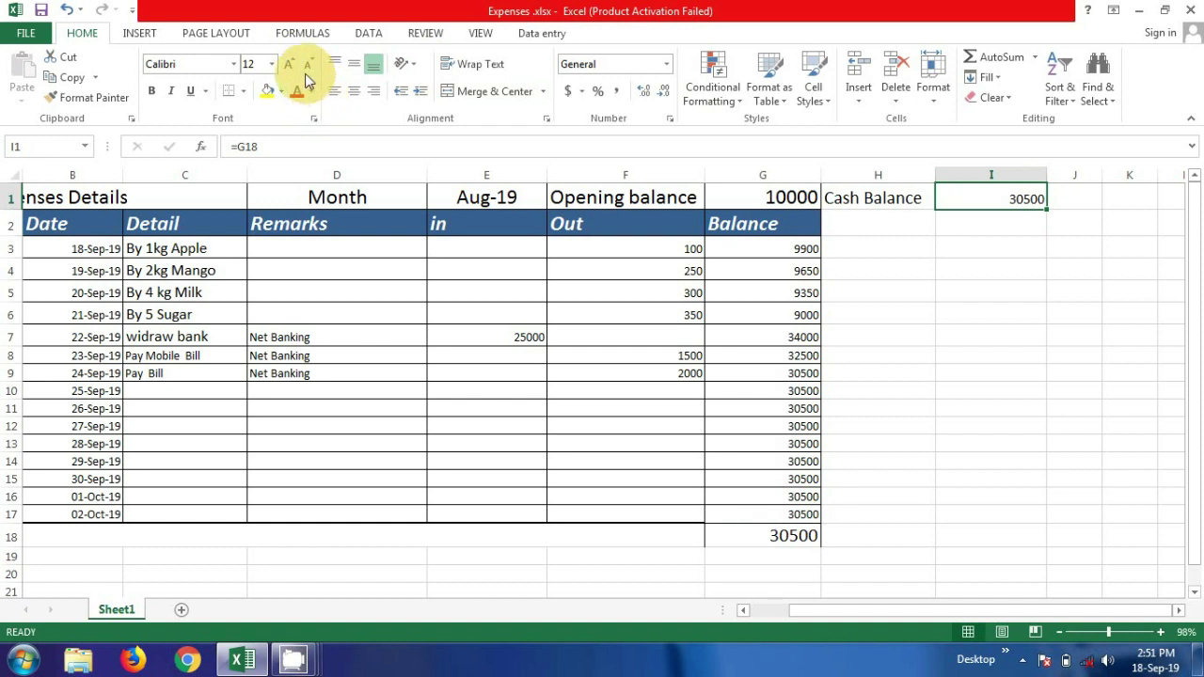
pyautogui.click(295, 63)
pyautogui.click(295, 63)
pyautogui.click(294, 63)
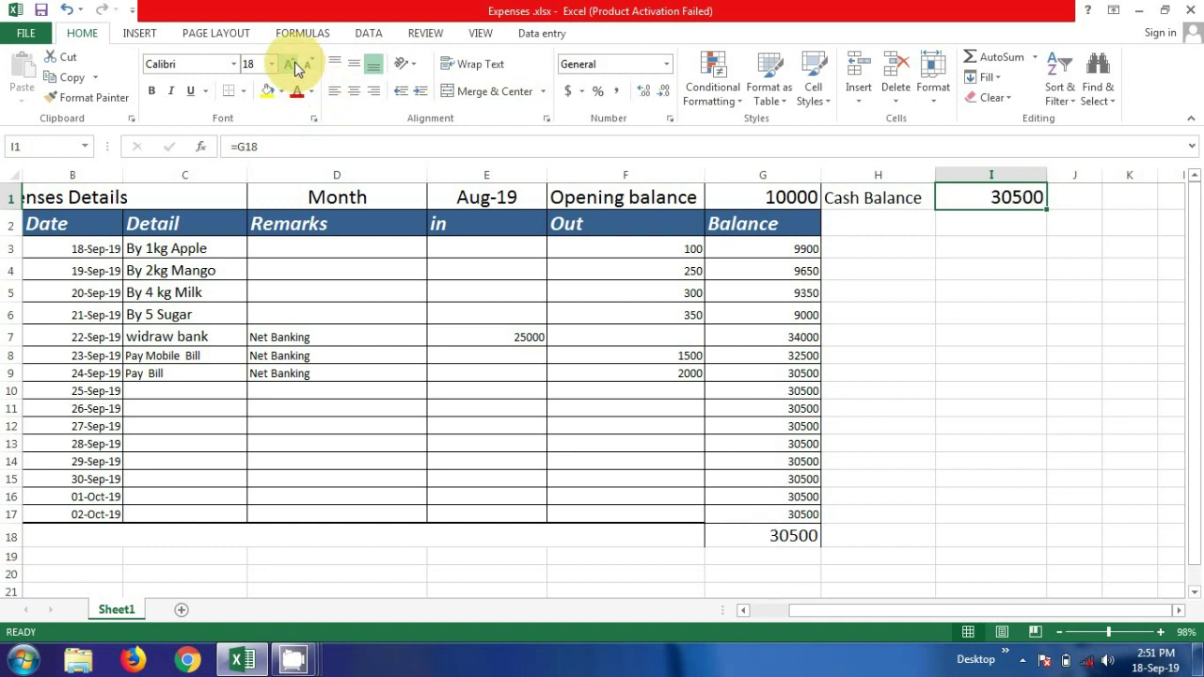
pyautogui.click(948, 312)
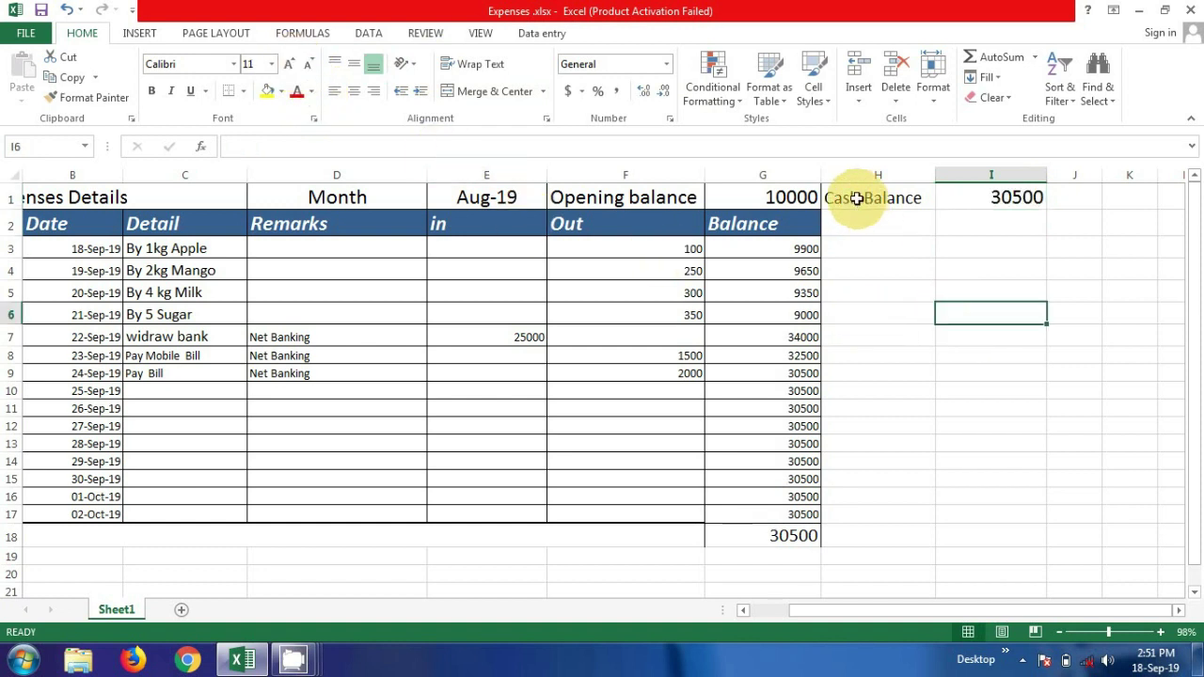
# - Fill the cash balance label and amount in H1:I1 with yellow
pyautogui.moveTo(849, 199); pyautogui.dragTo(1062, 198)
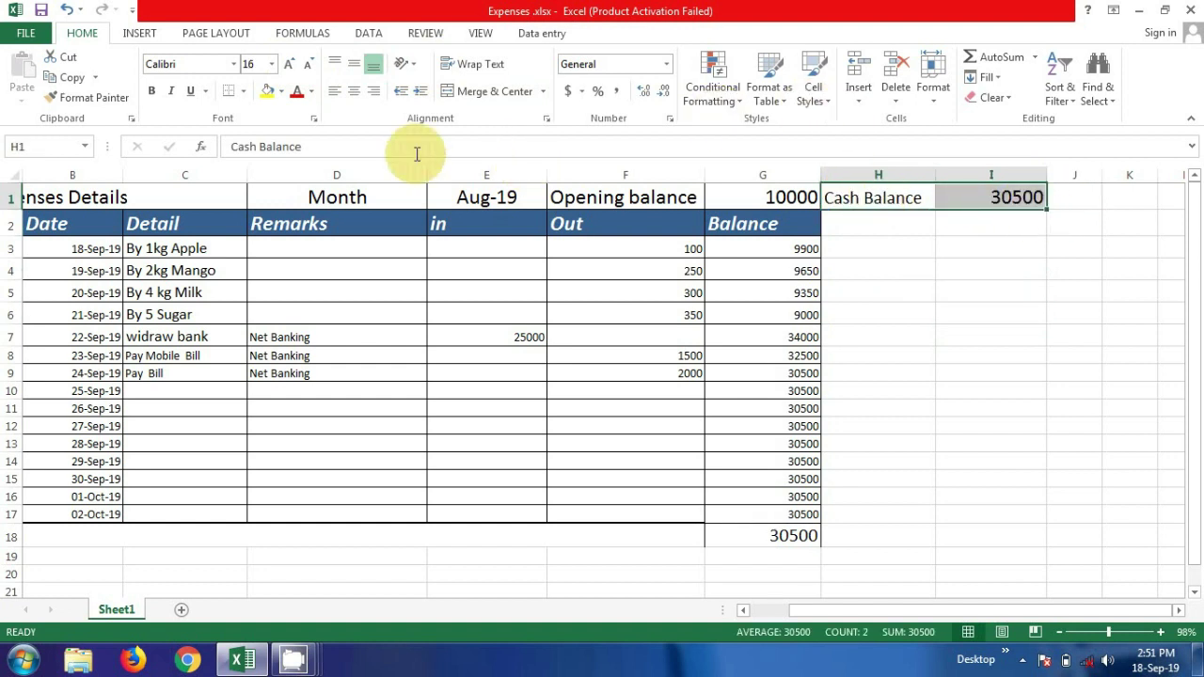
pyautogui.click(281, 91)
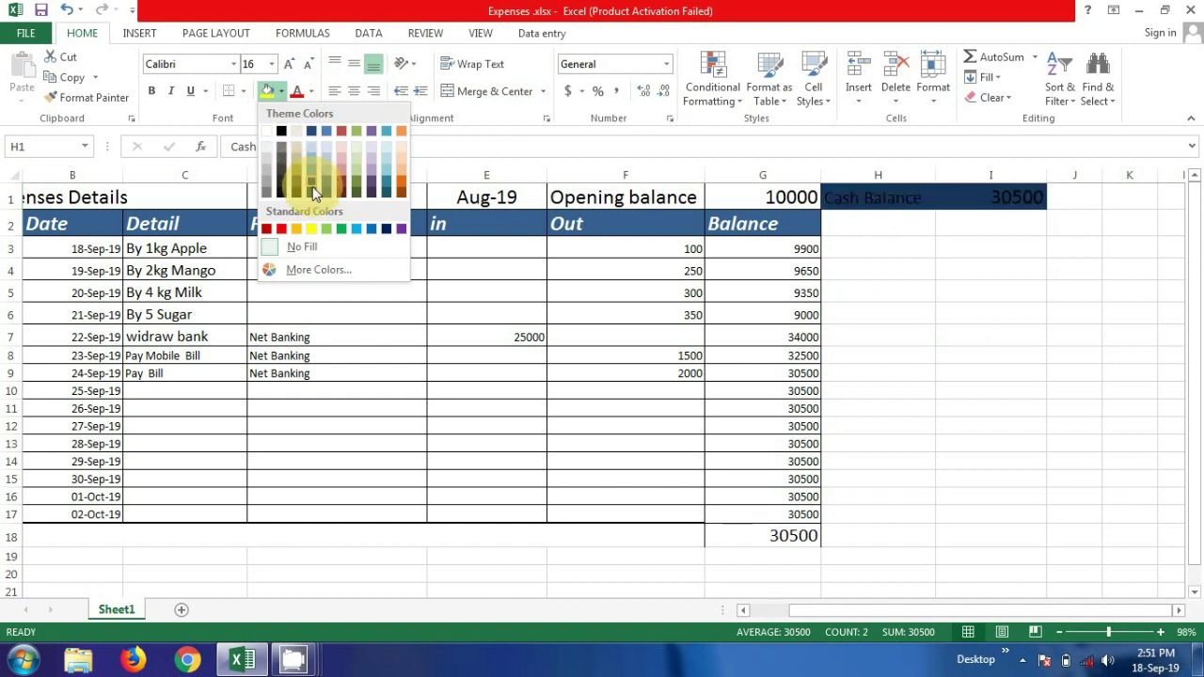
pyautogui.click(313, 228)
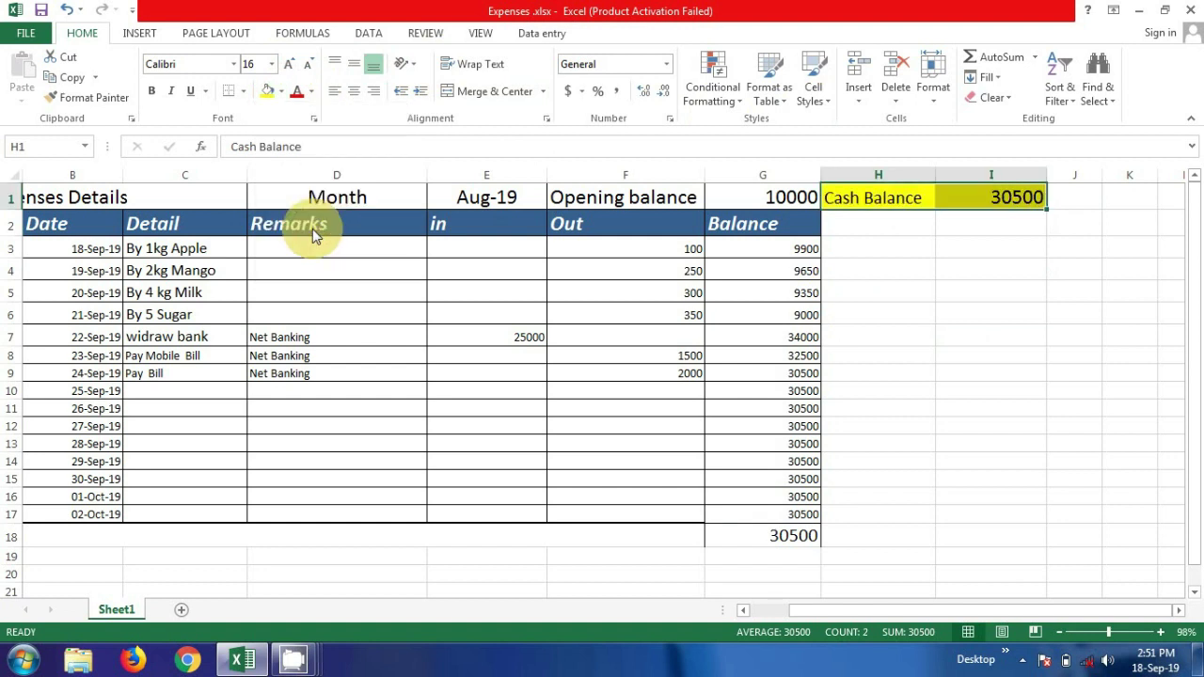
pyautogui.click(855, 271)
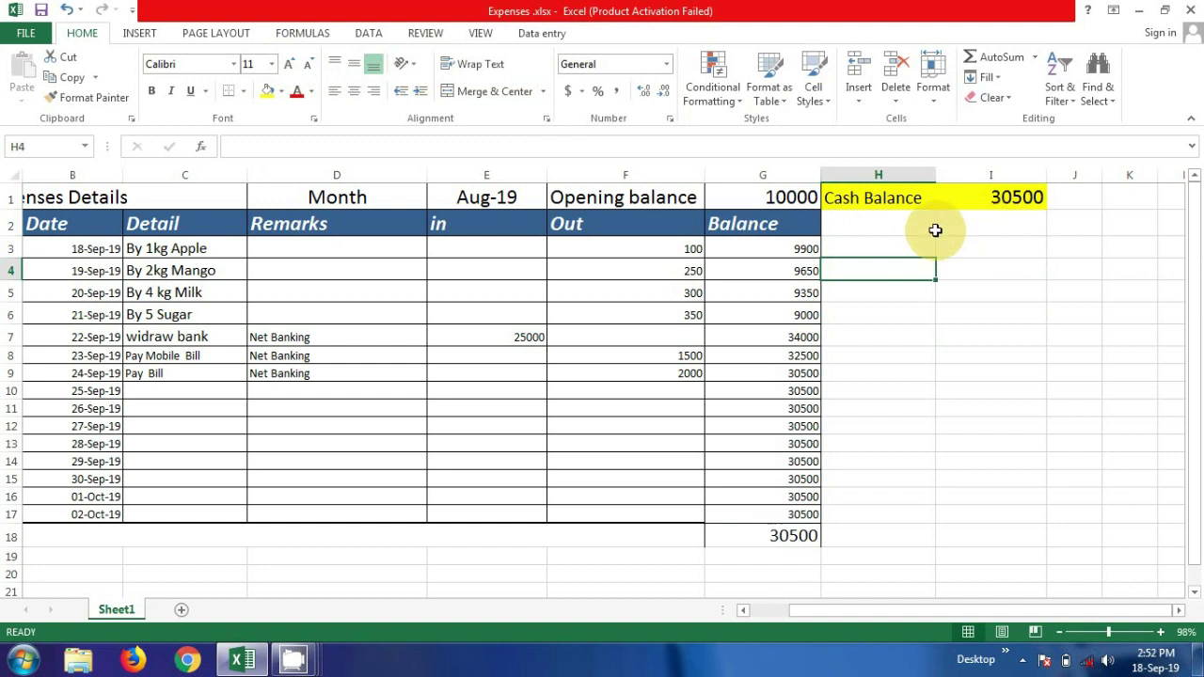
# - Test the balance formulas by entering 89 as the Out amount for 26-Sep-19 in F11, and clear it again
pyautogui.click(660, 402)
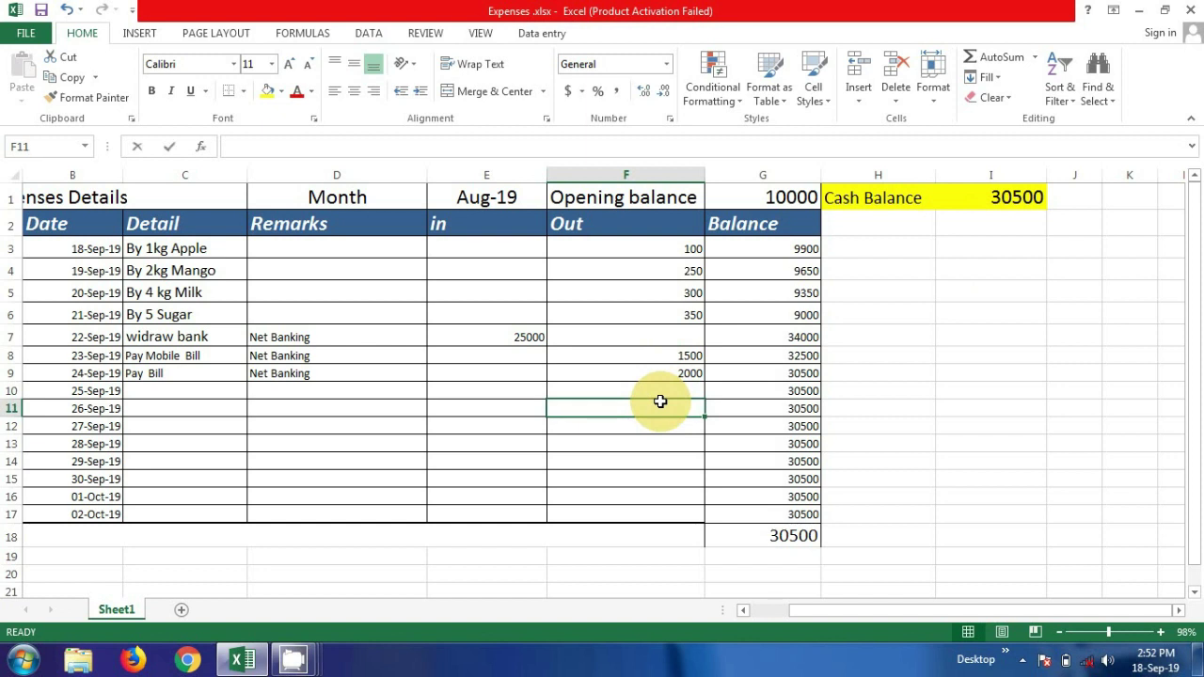
pyautogui.write('89')
pyautogui.press('Return')
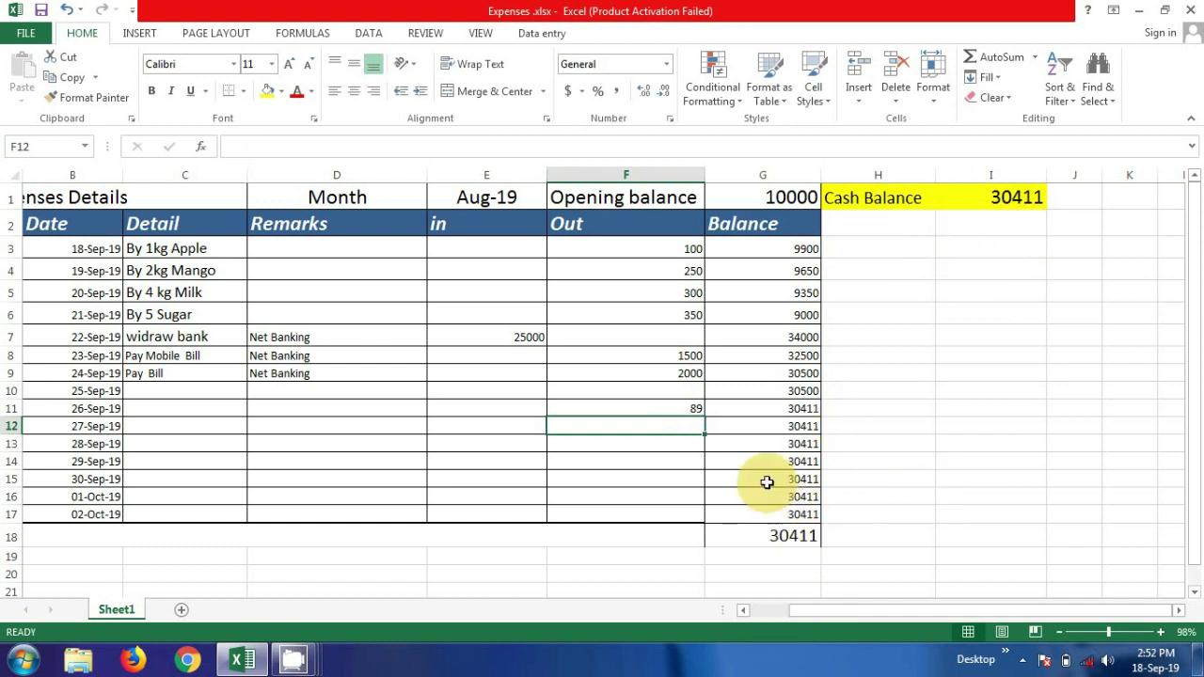
pyautogui.click(693, 411)
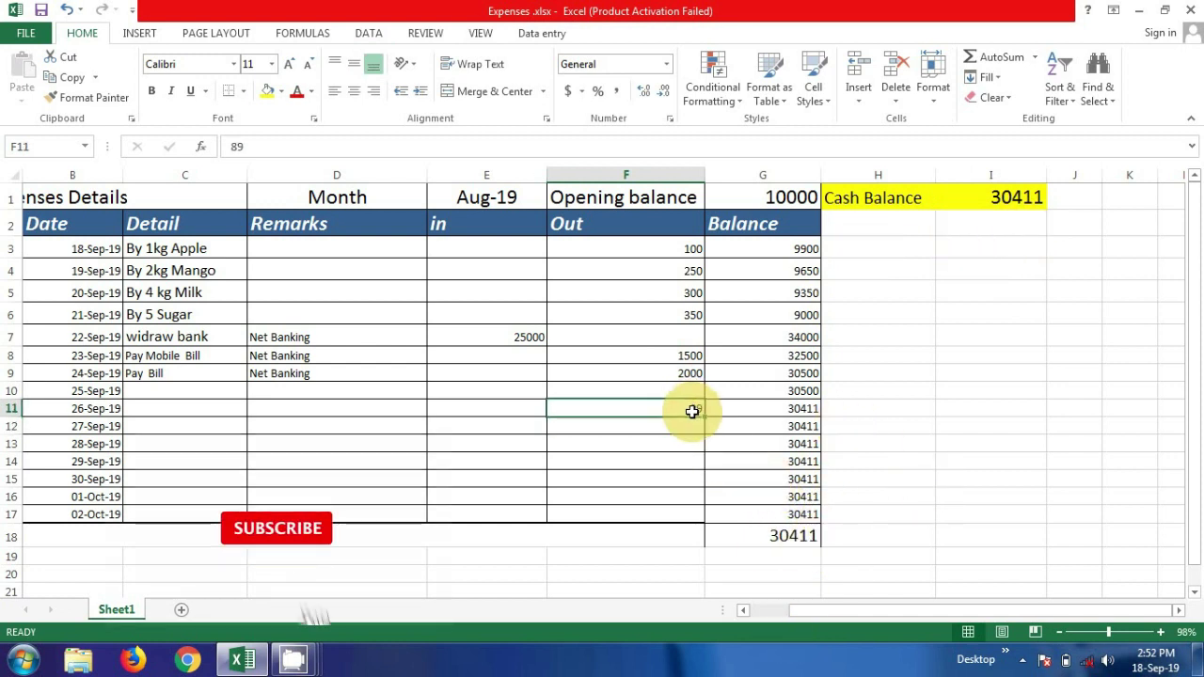
pyautogui.press('Delete')
pyautogui.press('Return')
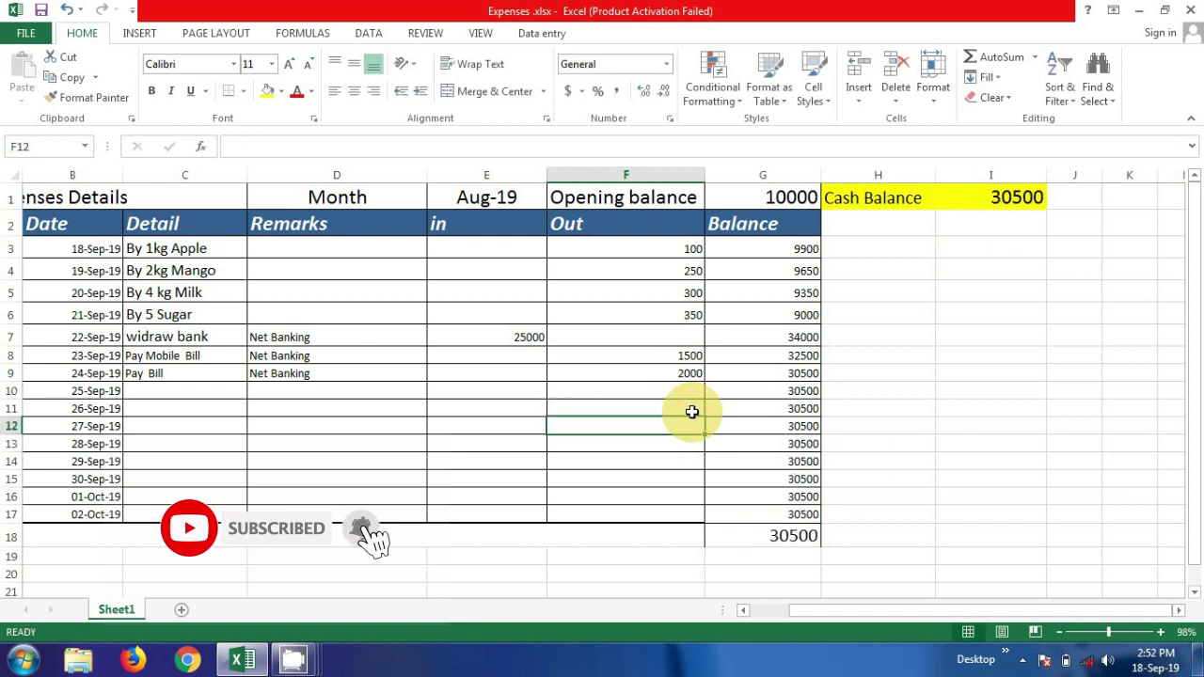